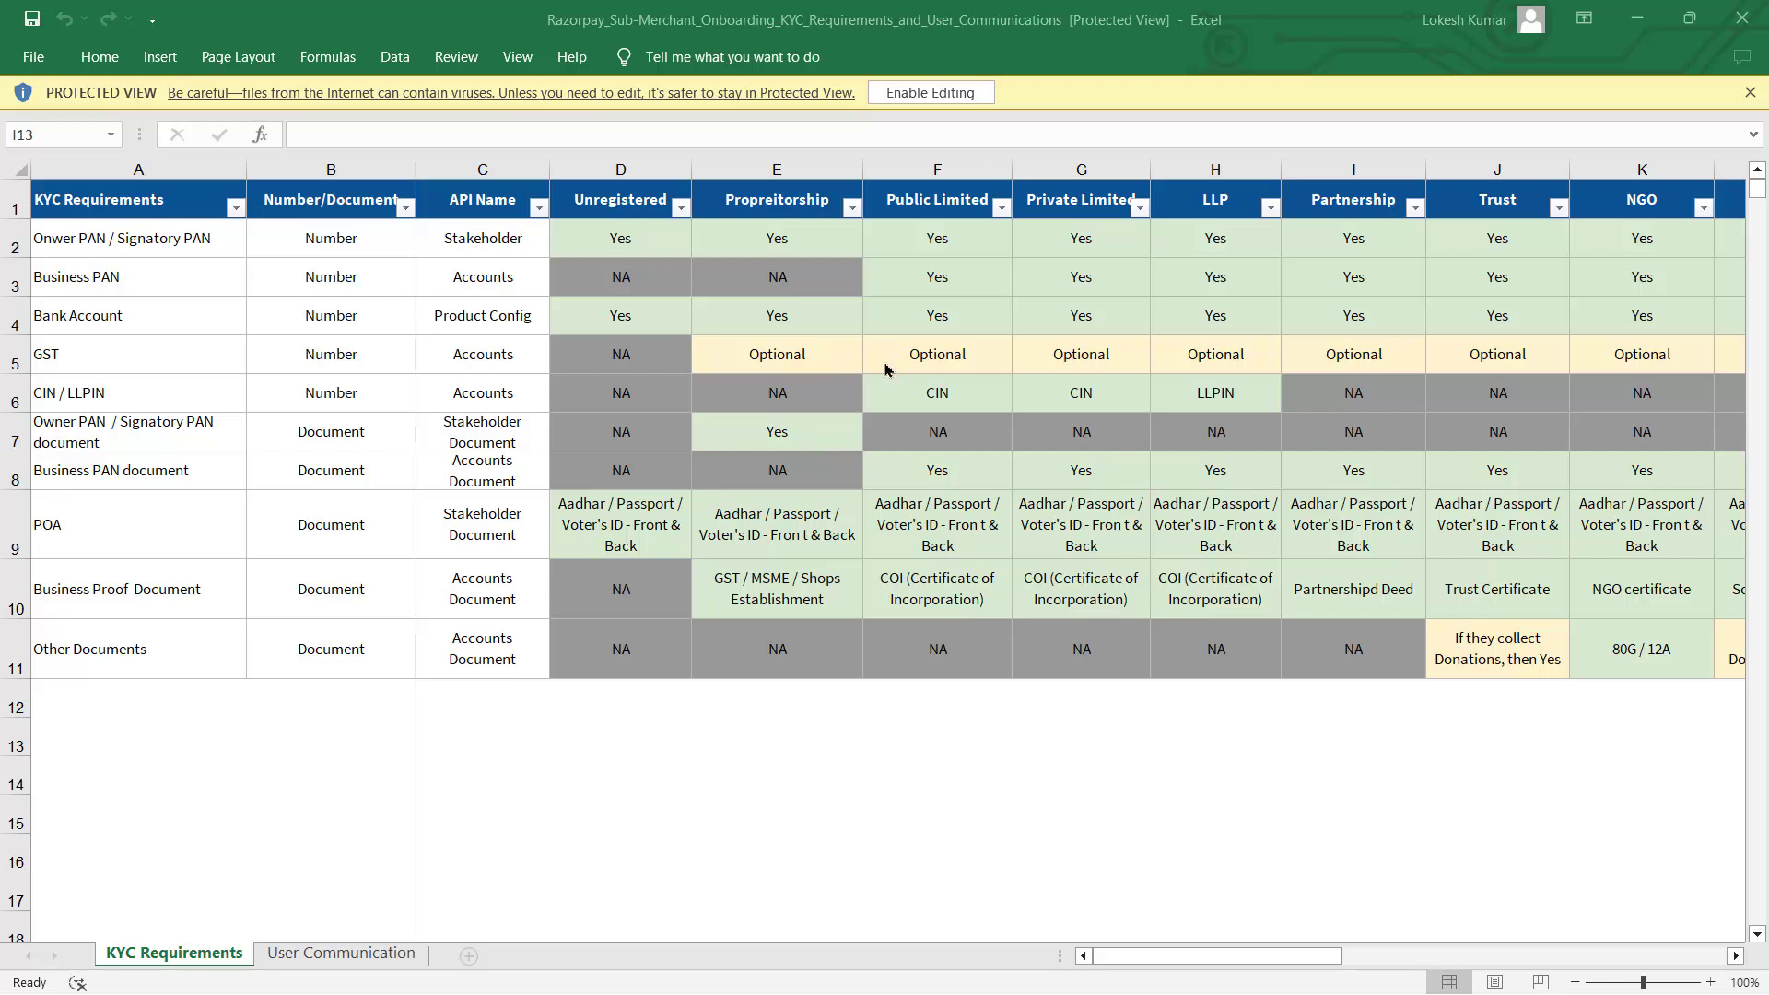
Start a new Razorpay account with the Sign Up button on the homepage
click(988, 961)
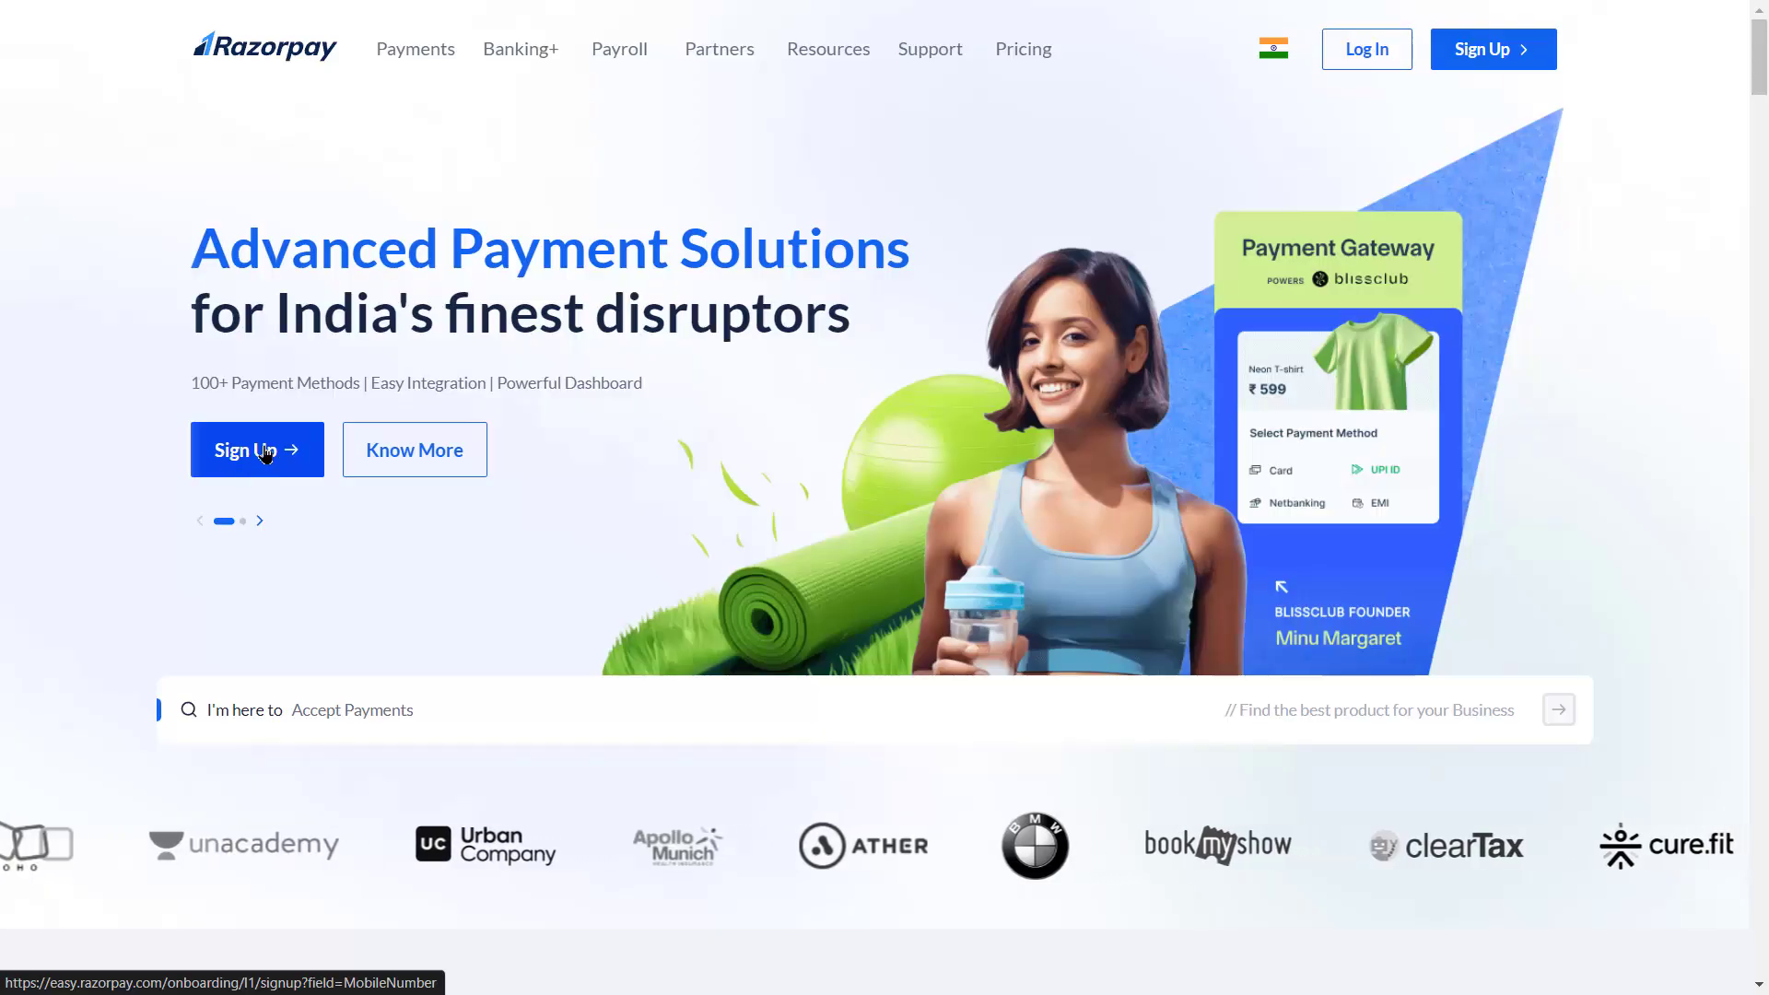
click(265, 453)
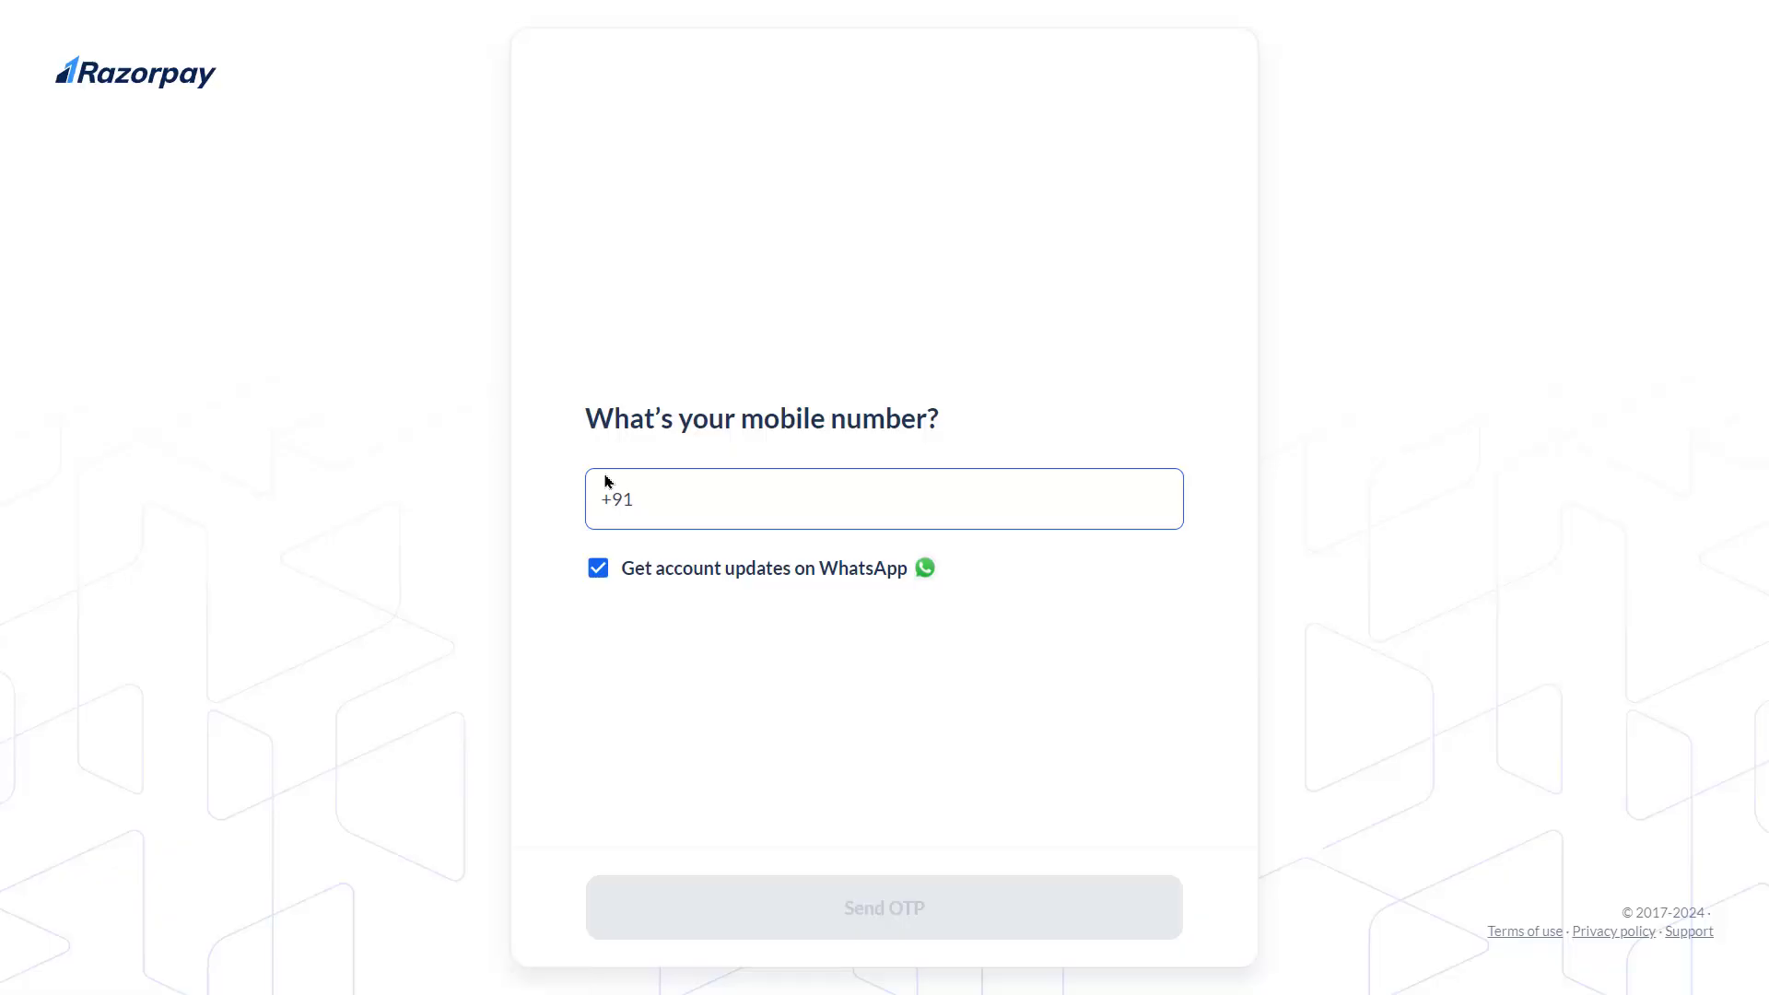
Paste the mobile number, untick WhatsApp updates, and request the OTP for verification
click(1236, 794)
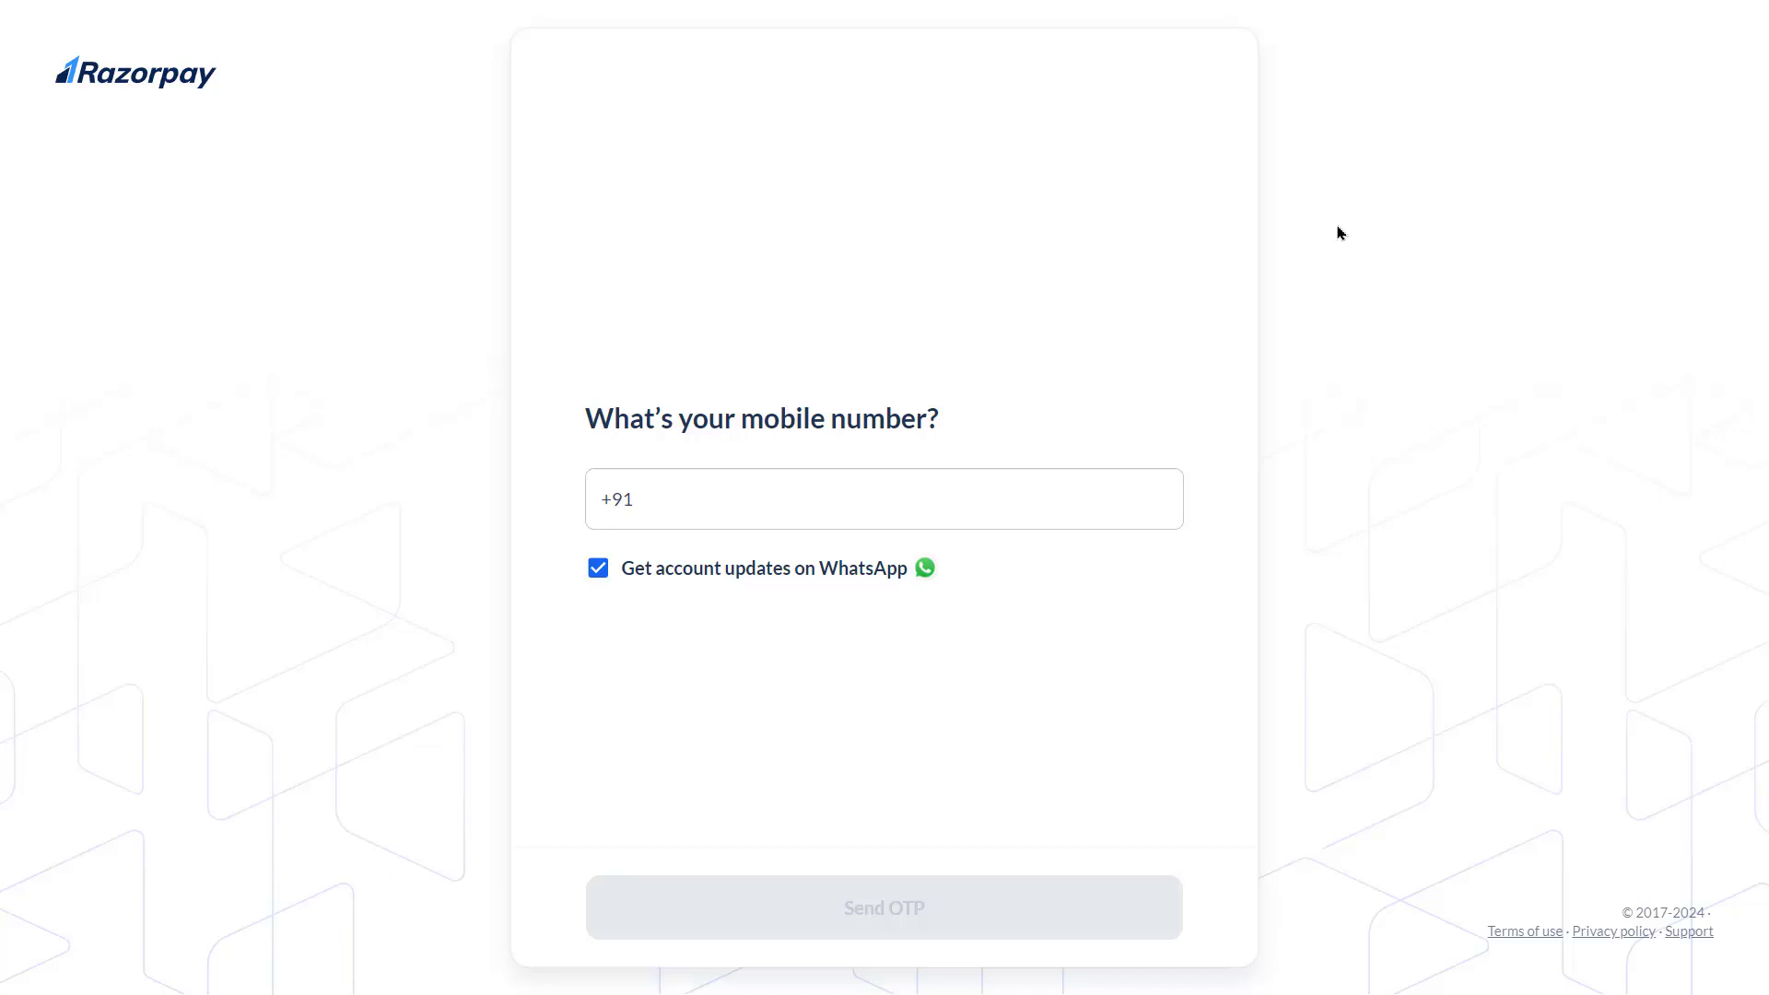
click(712, 504)
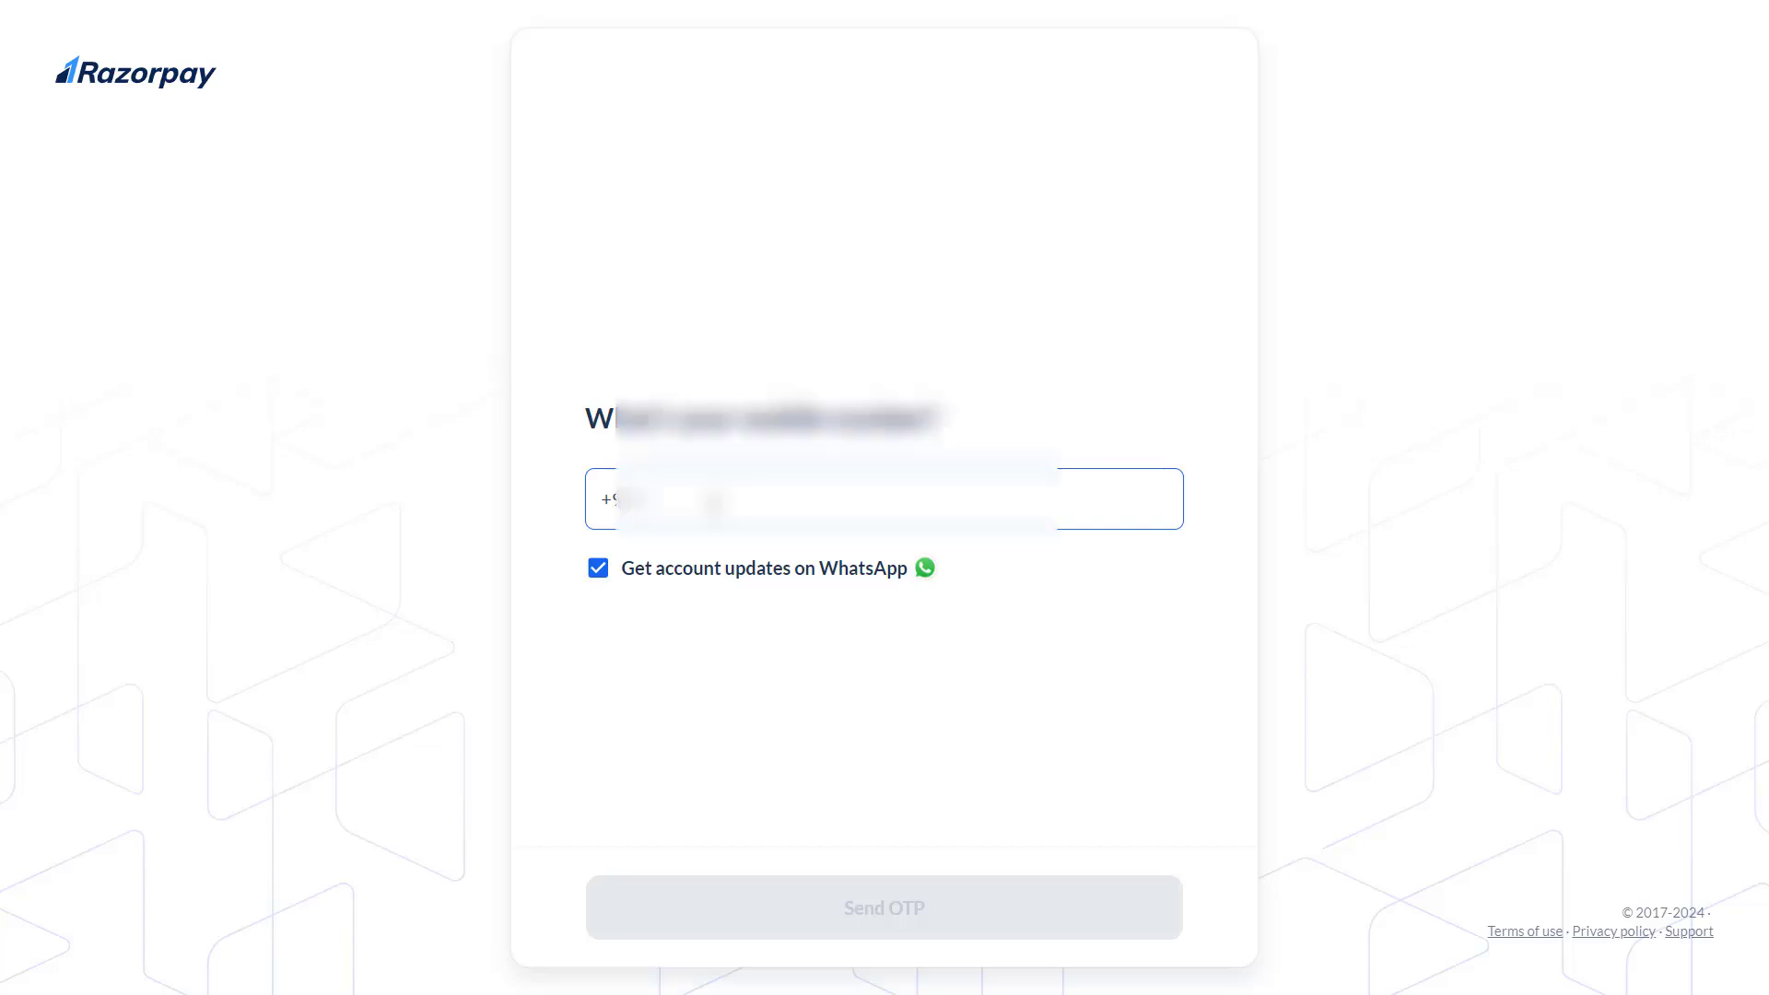
key(ctrl+v)
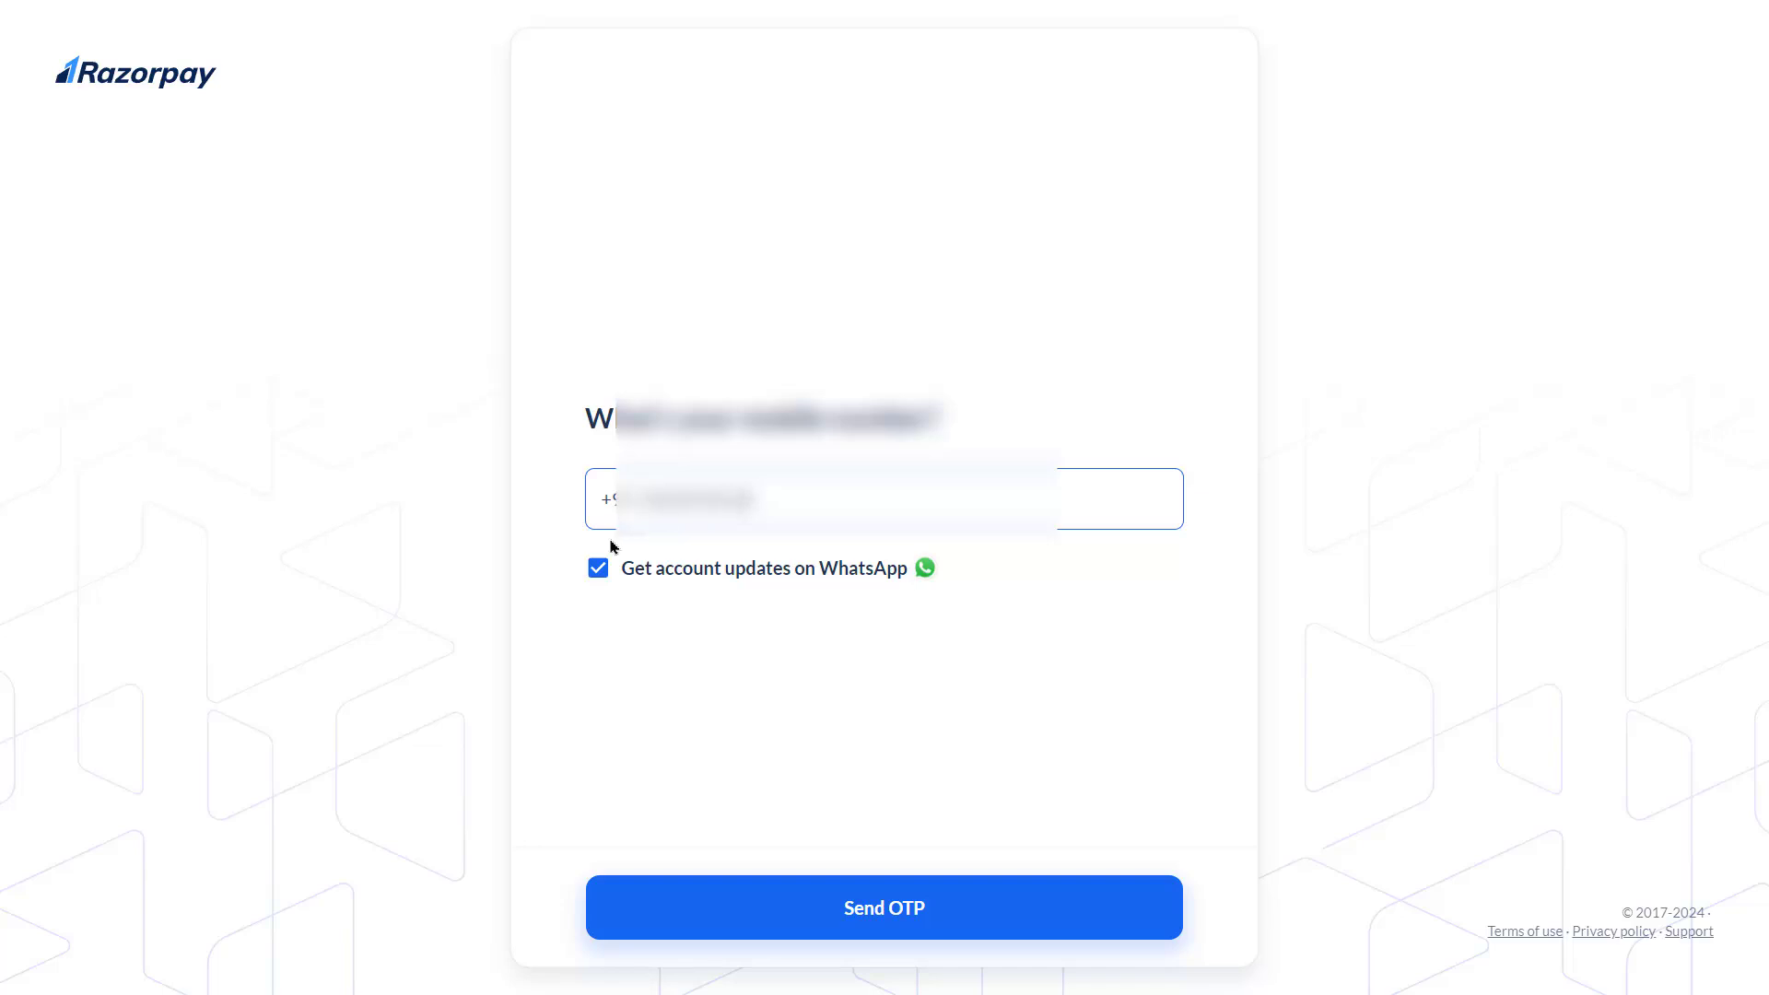
click(600, 568)
click(871, 903)
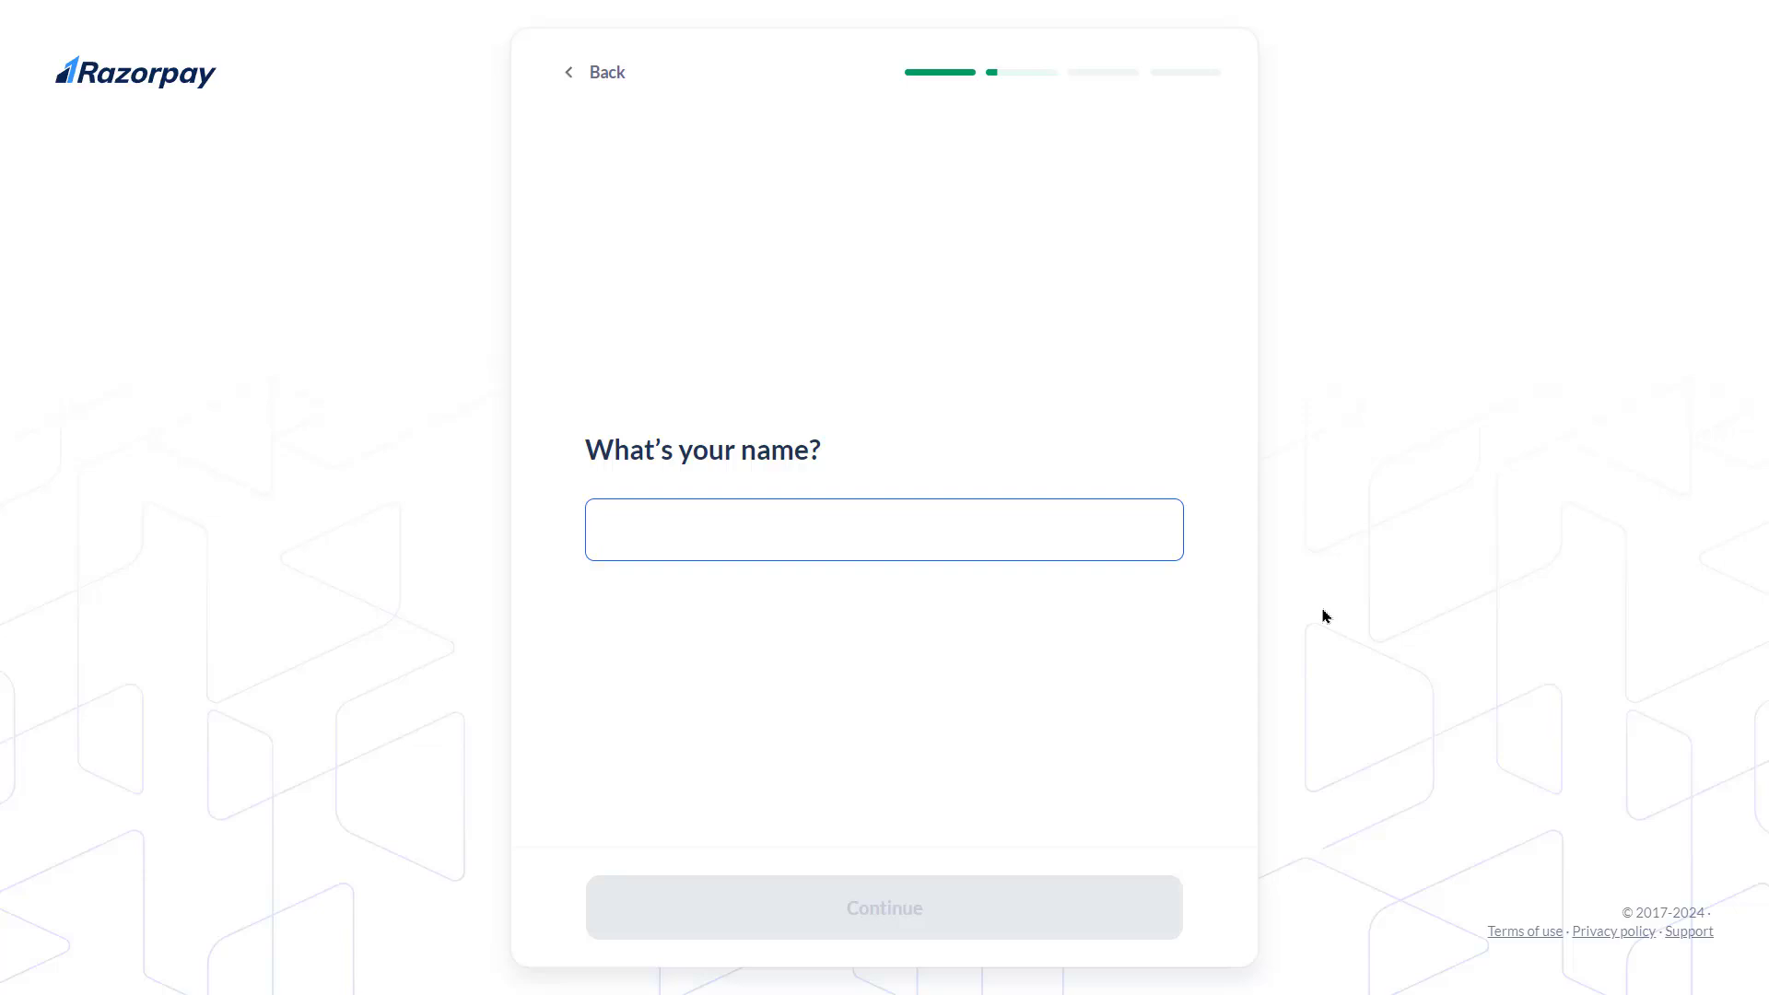
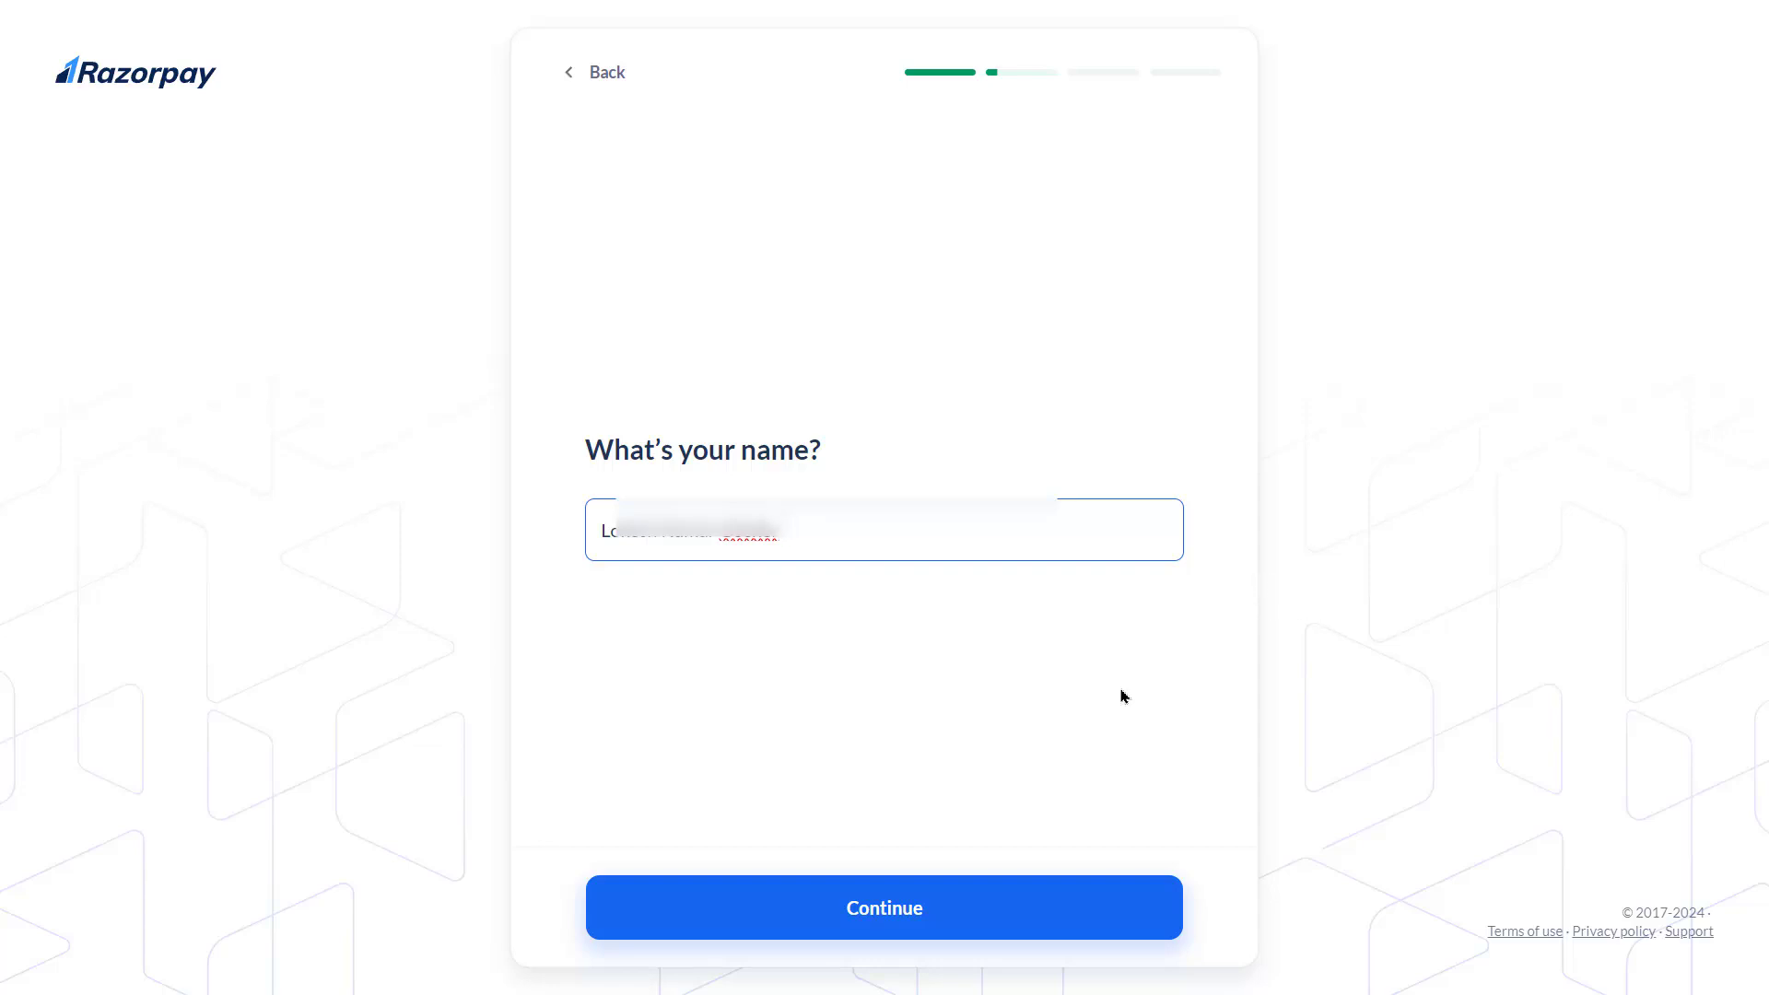
Enter the account holder's full name and continue
click(884, 923)
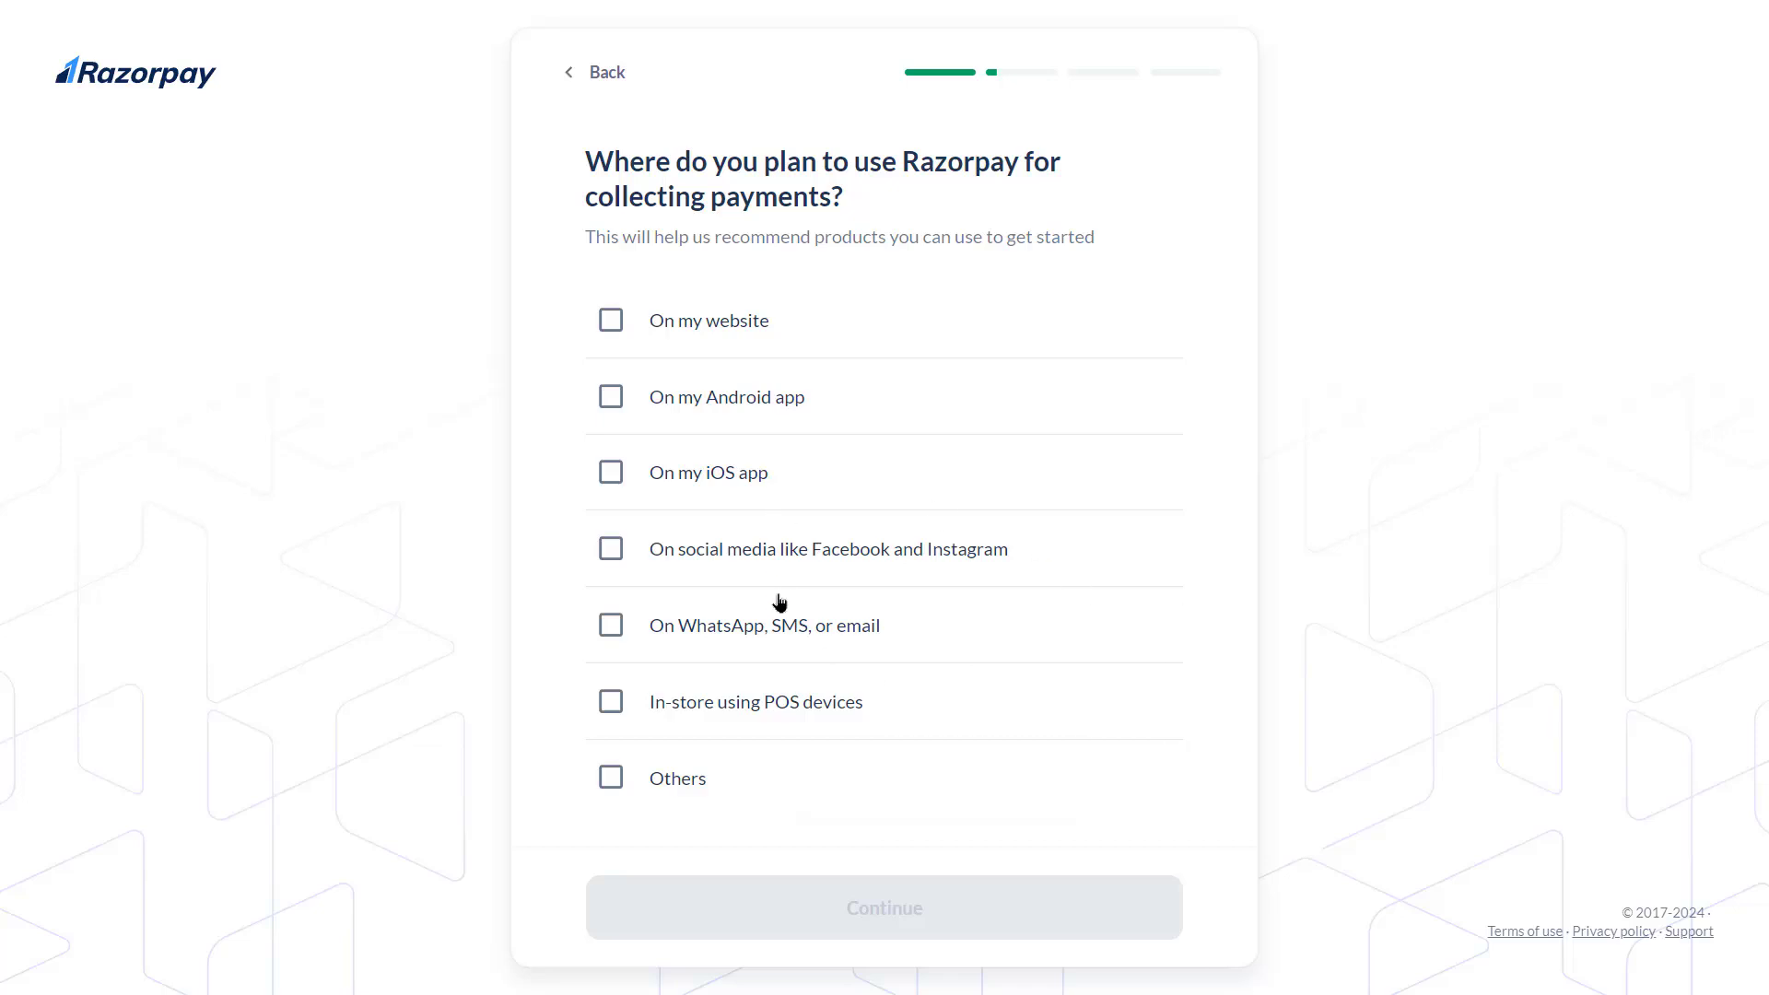
click(611, 556)
click(610, 556)
click(611, 776)
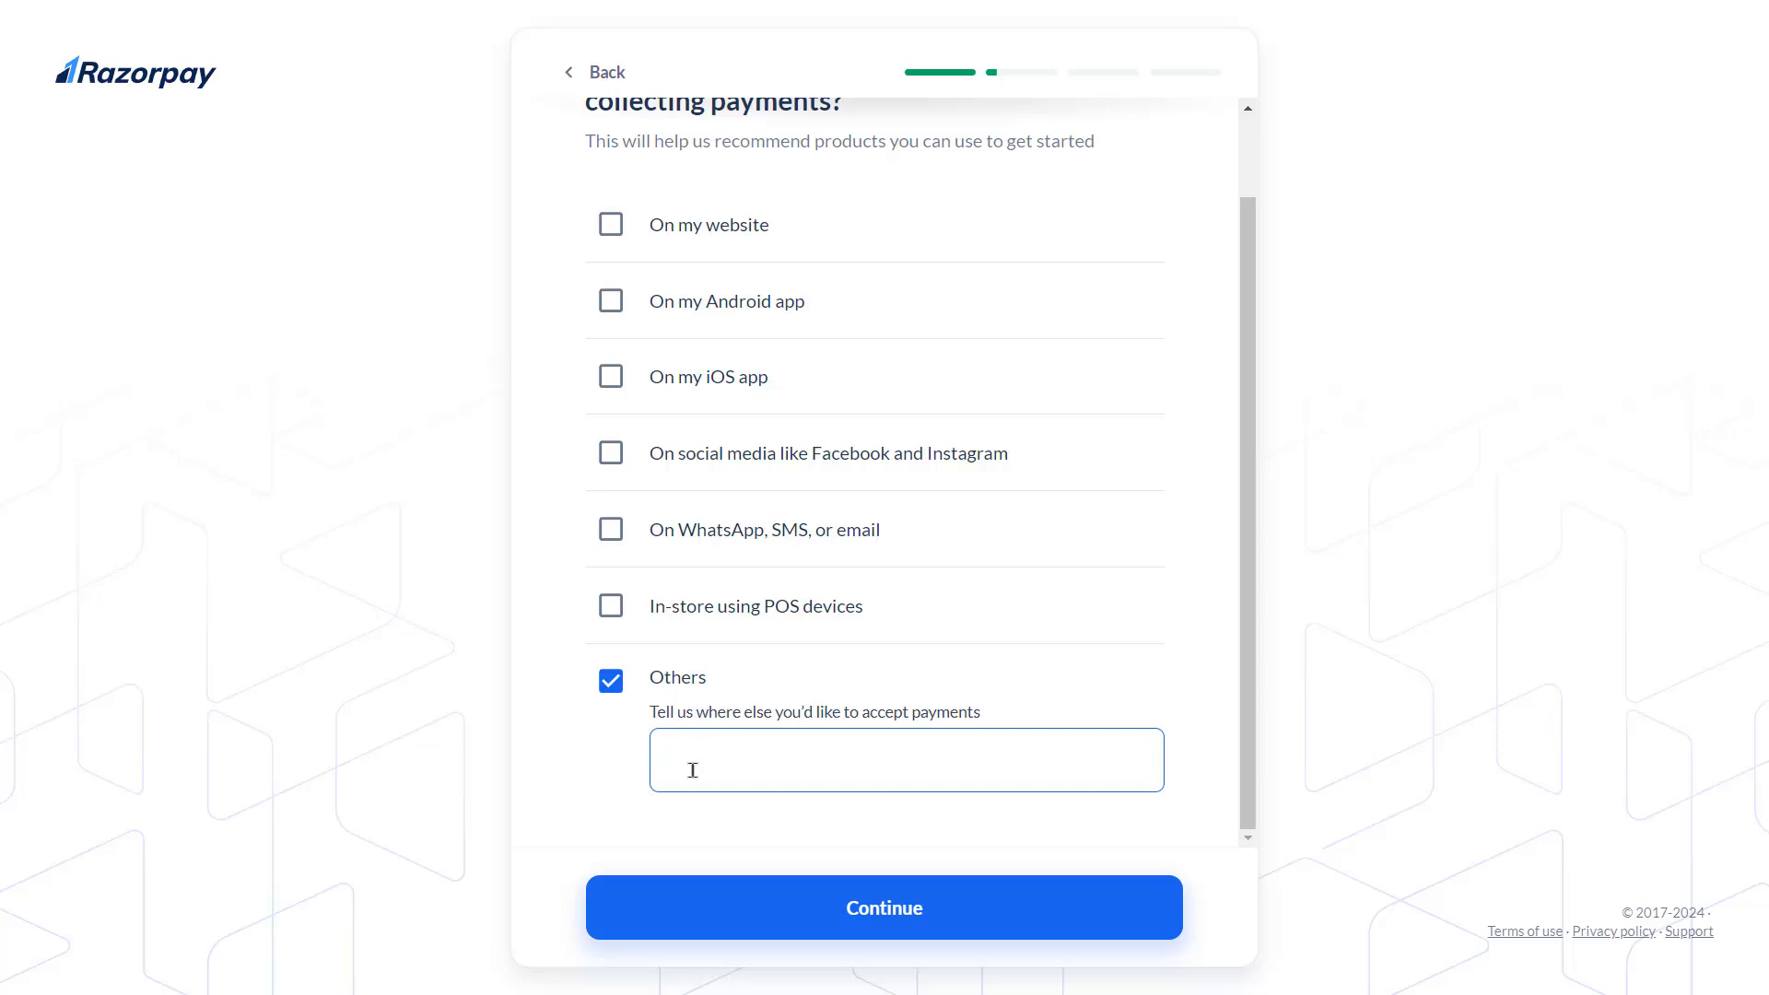
click(611, 682)
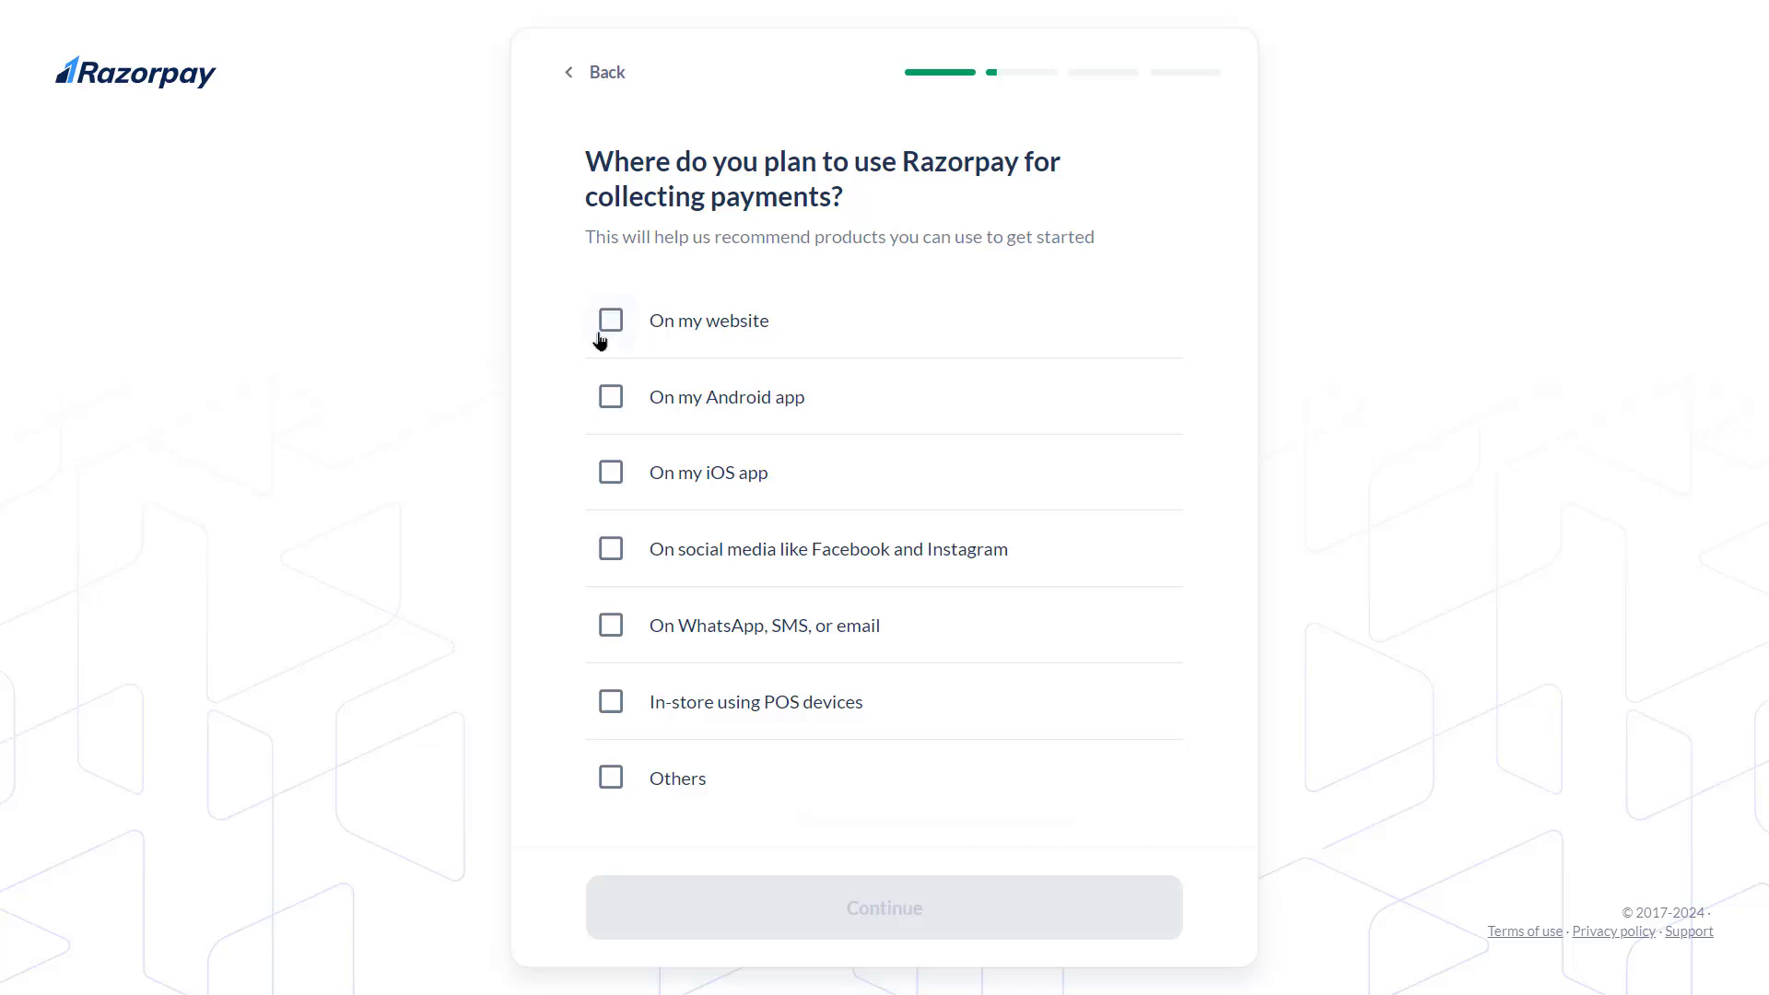
click(610, 329)
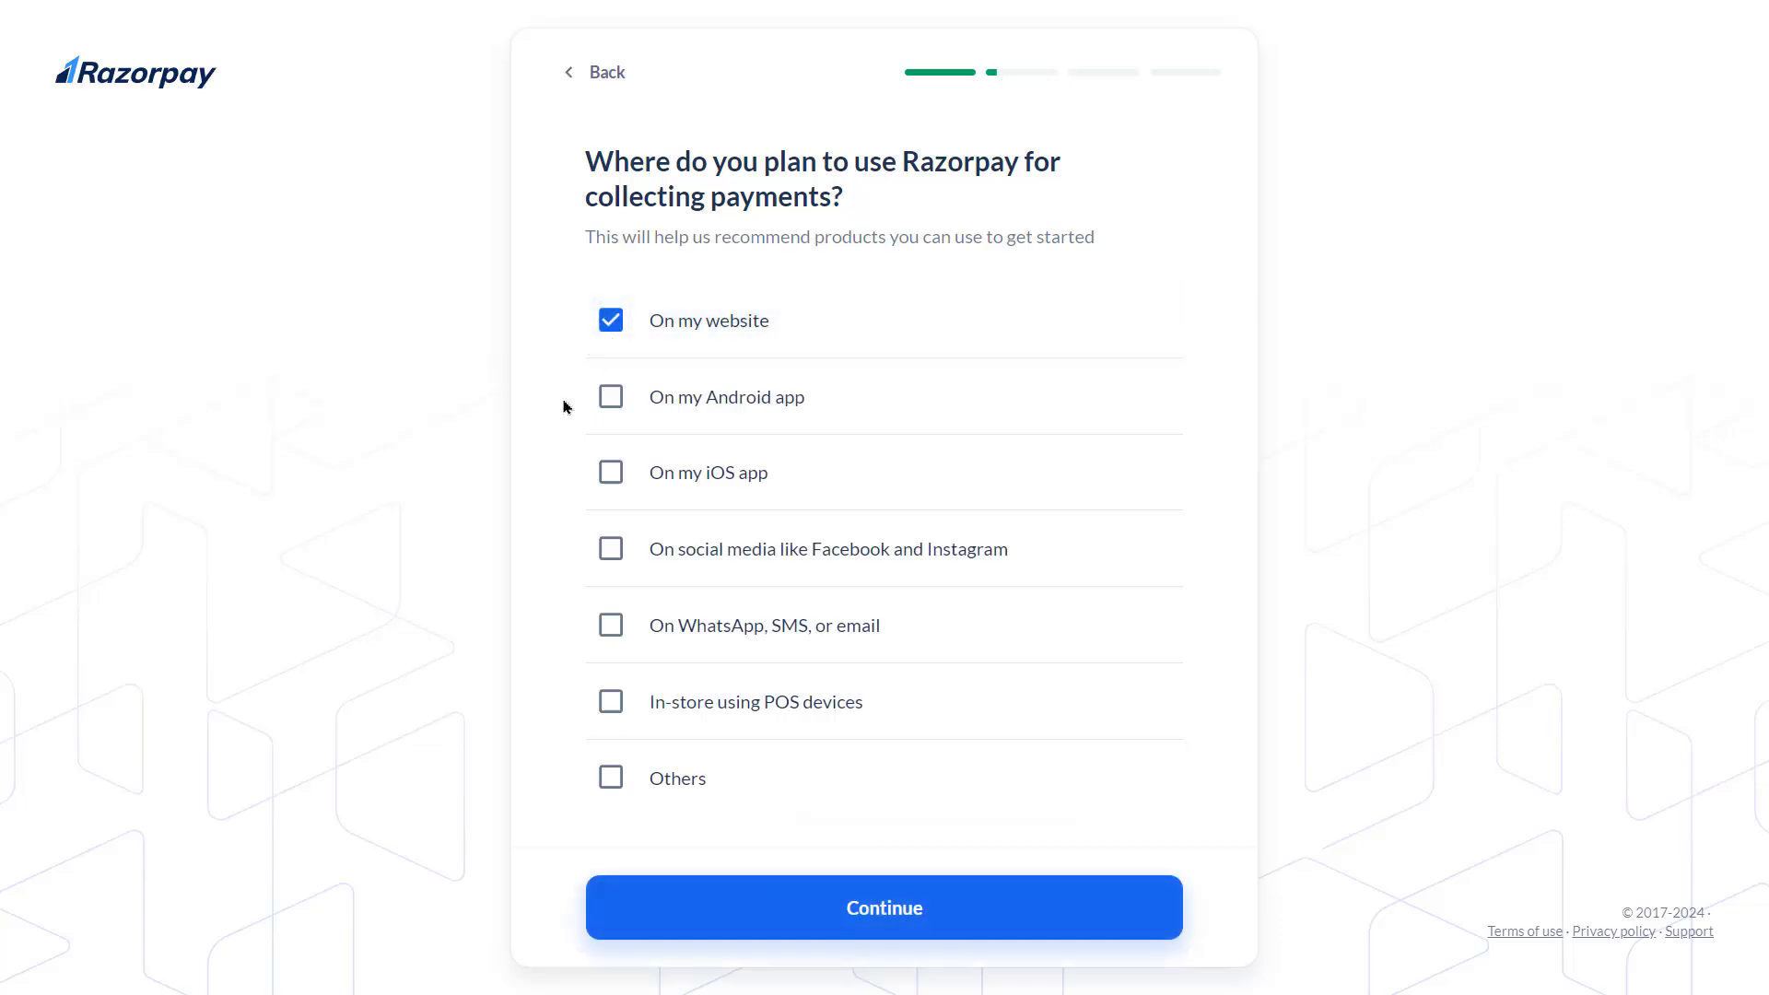
Choose 'On my website' as the payment channel, paste the website link, and continue
key(Return)
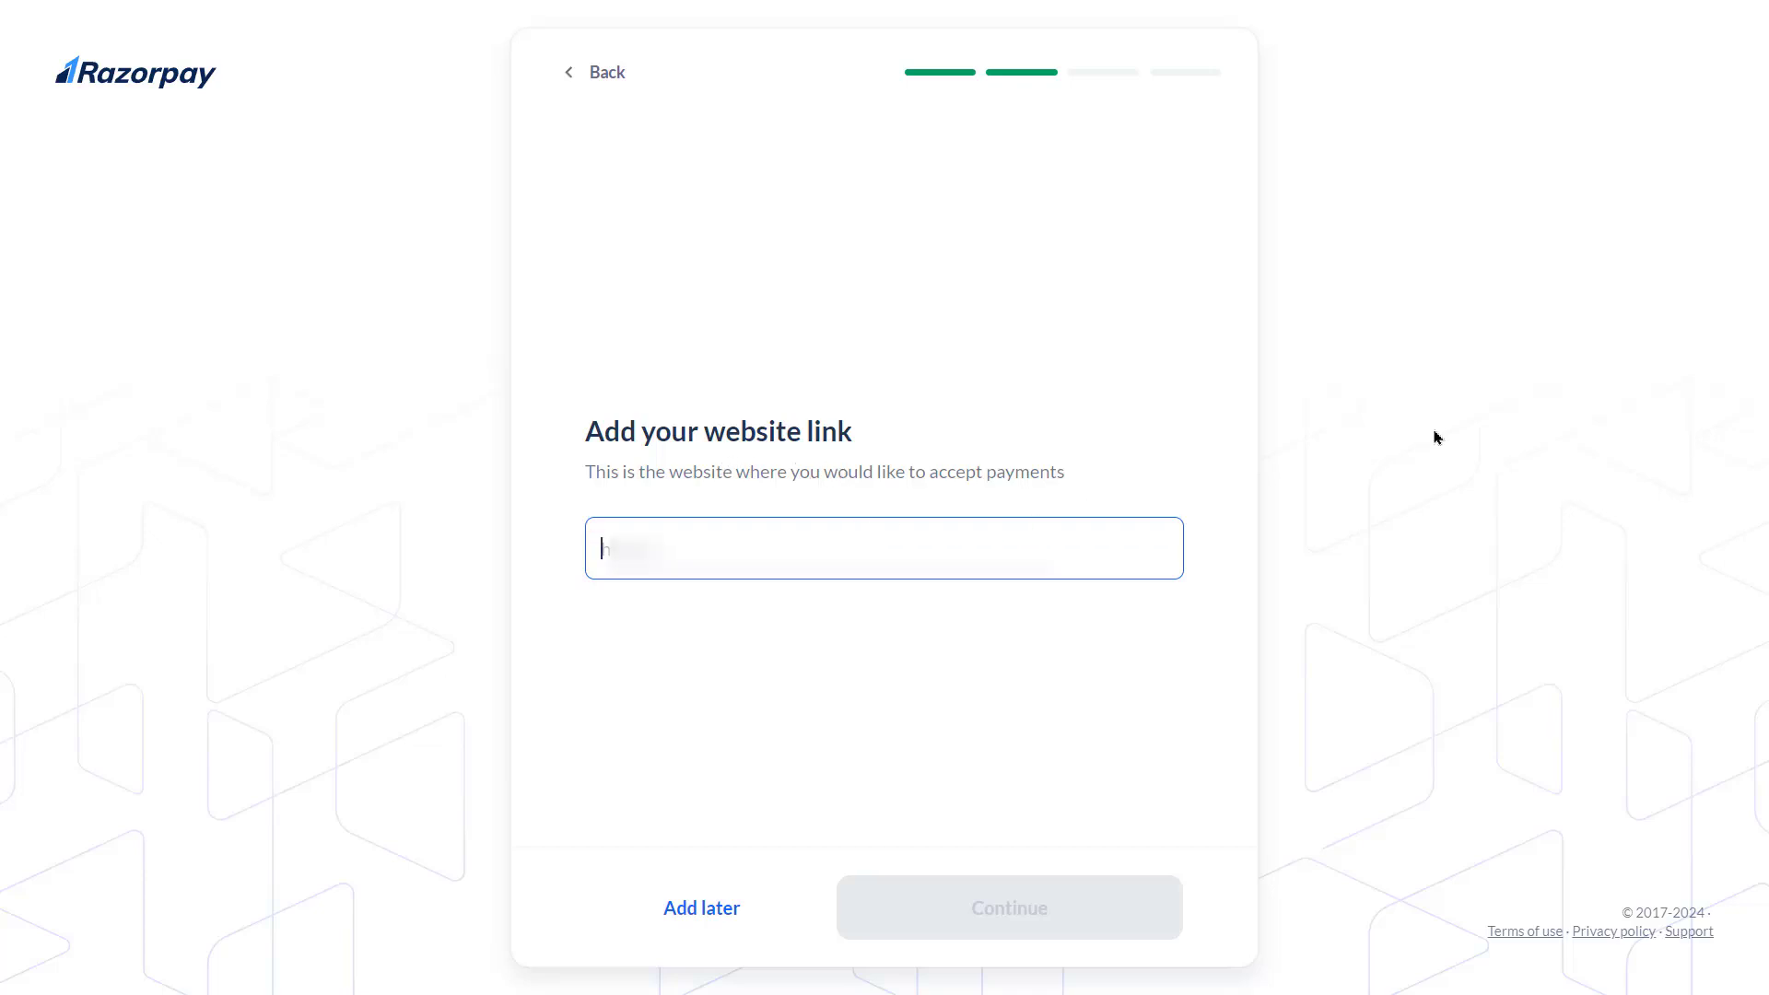
key(ctrl+v)
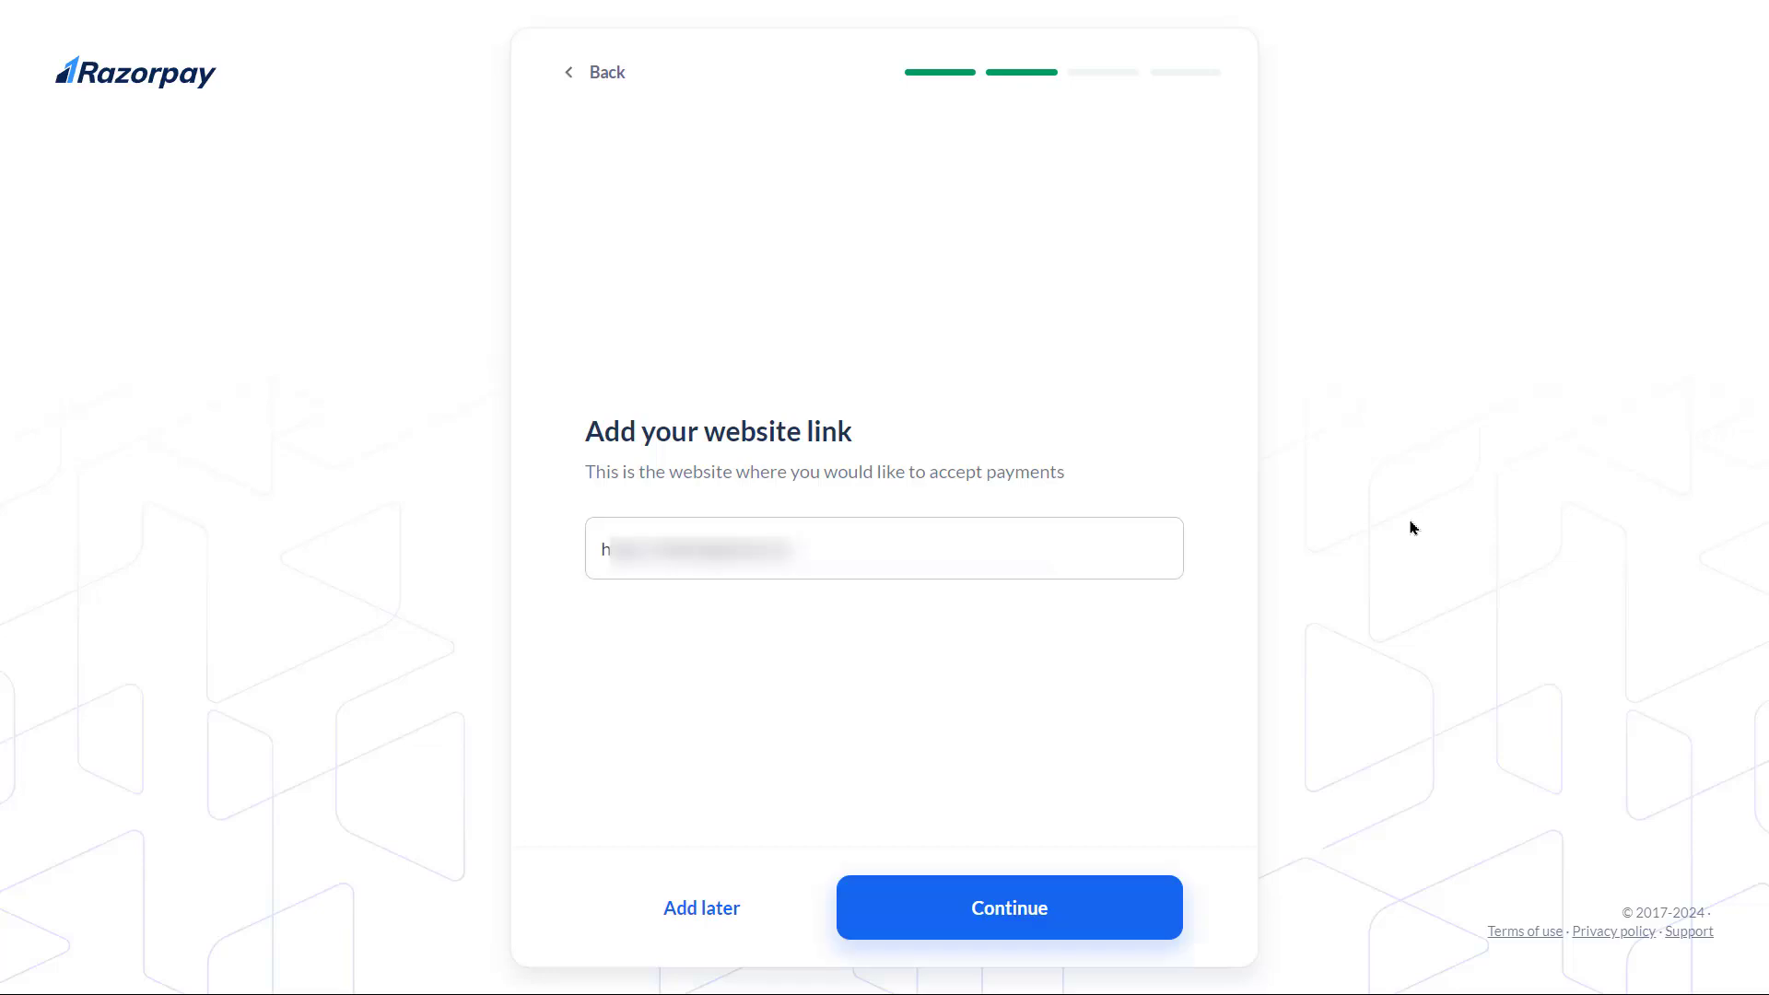
click(1039, 912)
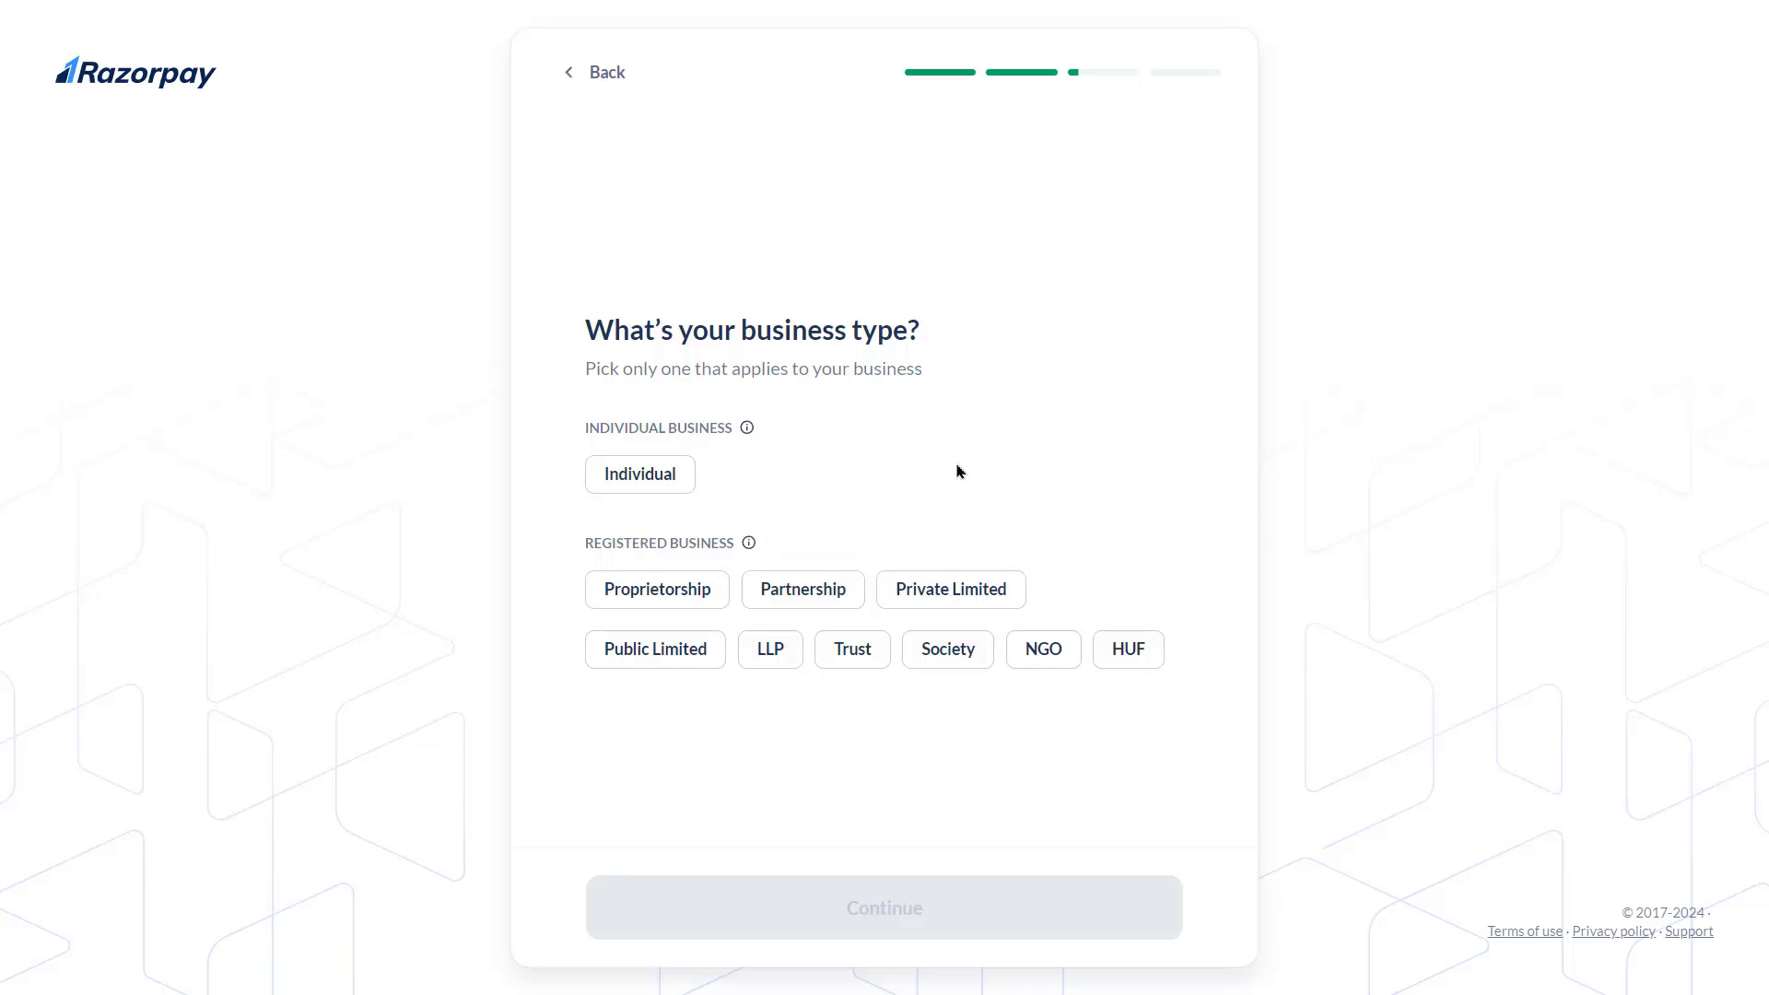
Choose Individual as the business type, checking its explanation popup, and continue
click(655, 479)
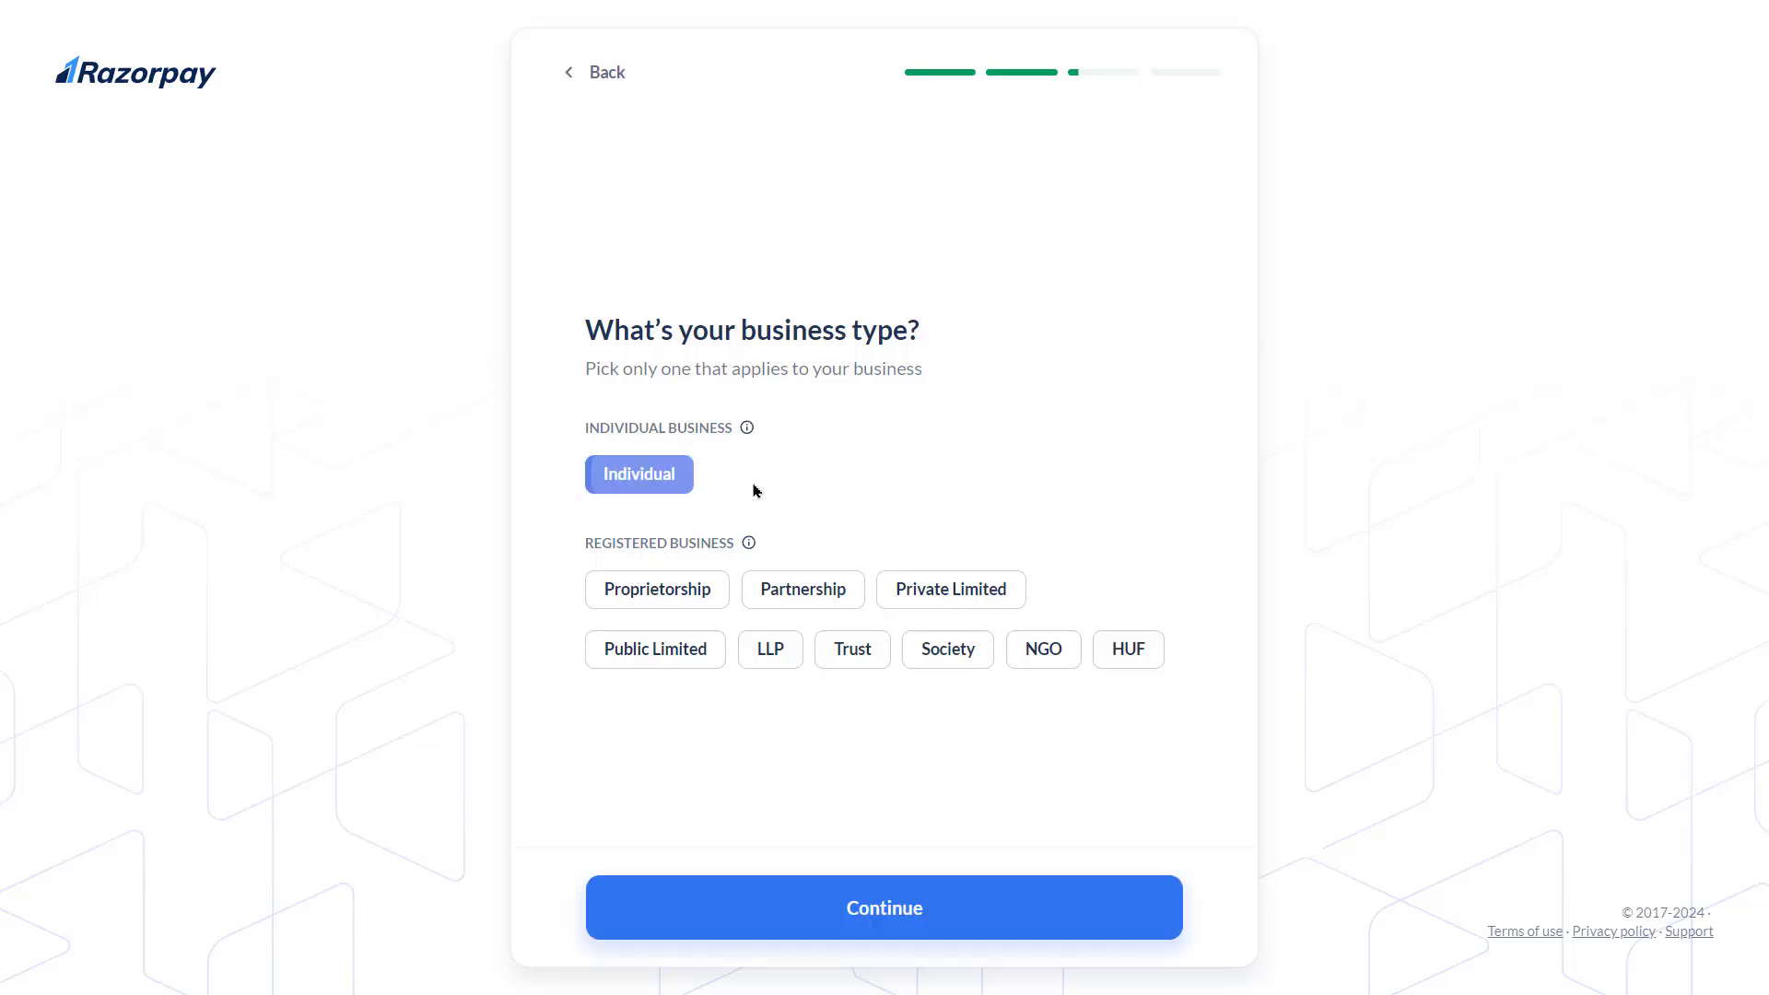
click(747, 428)
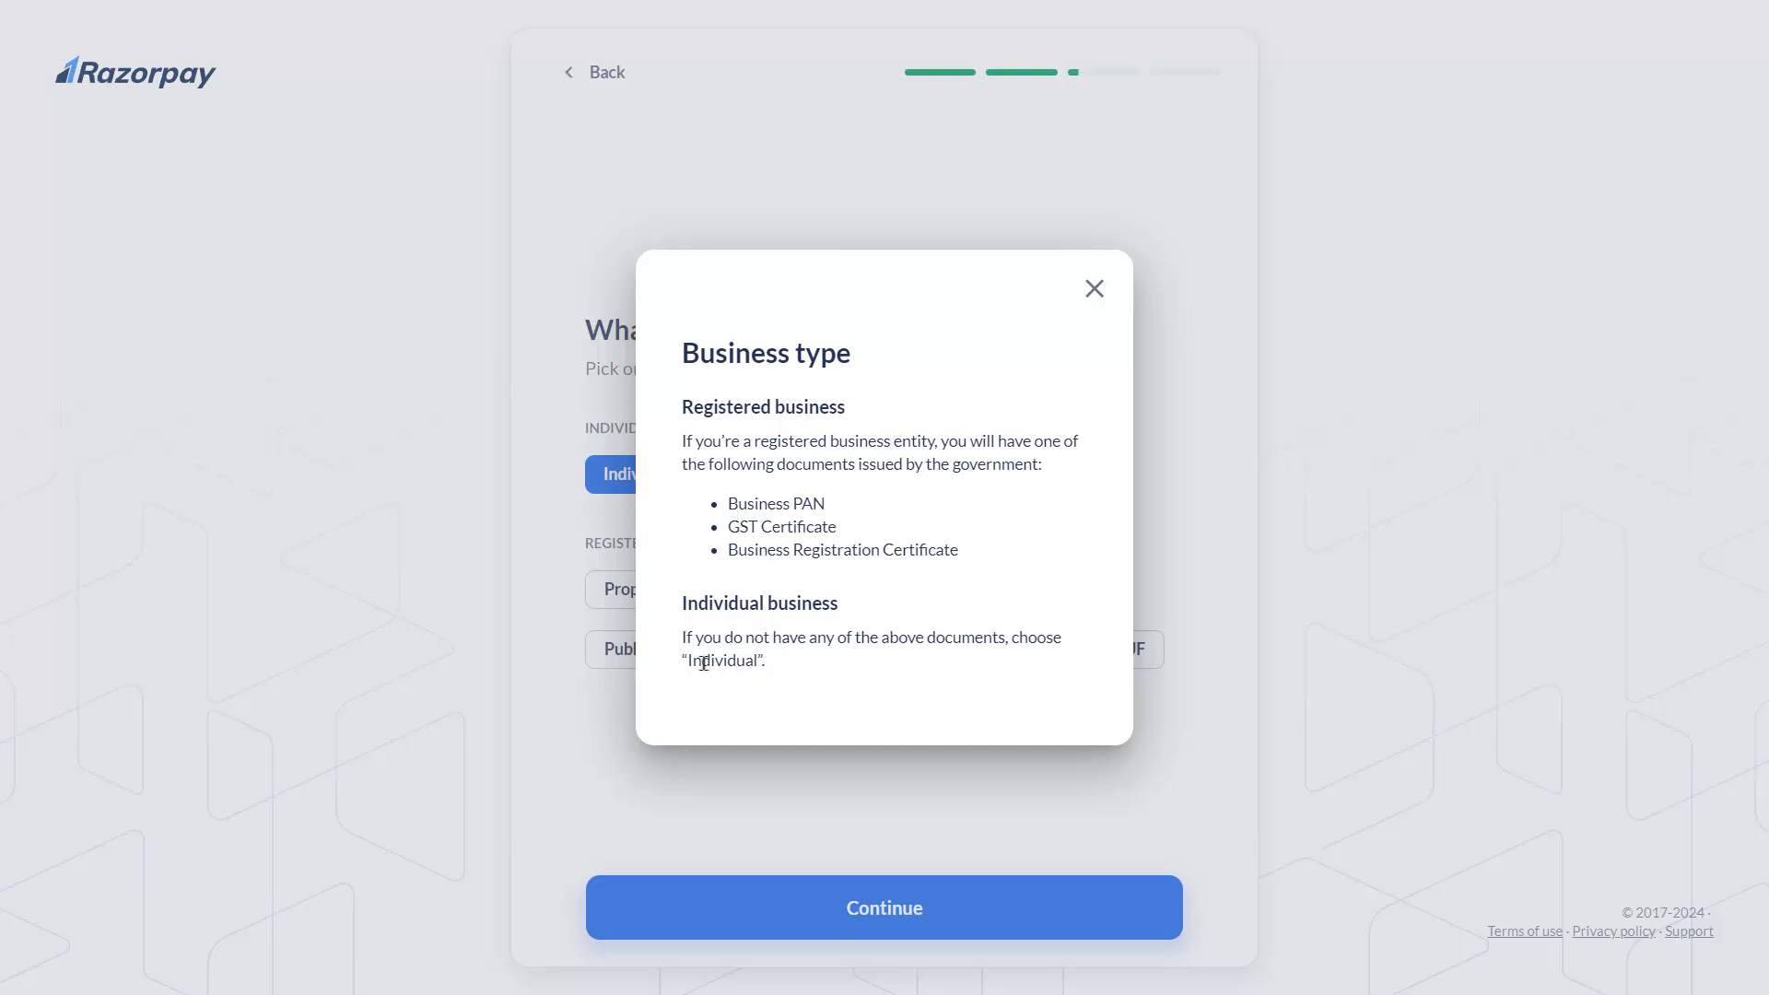
click(1094, 291)
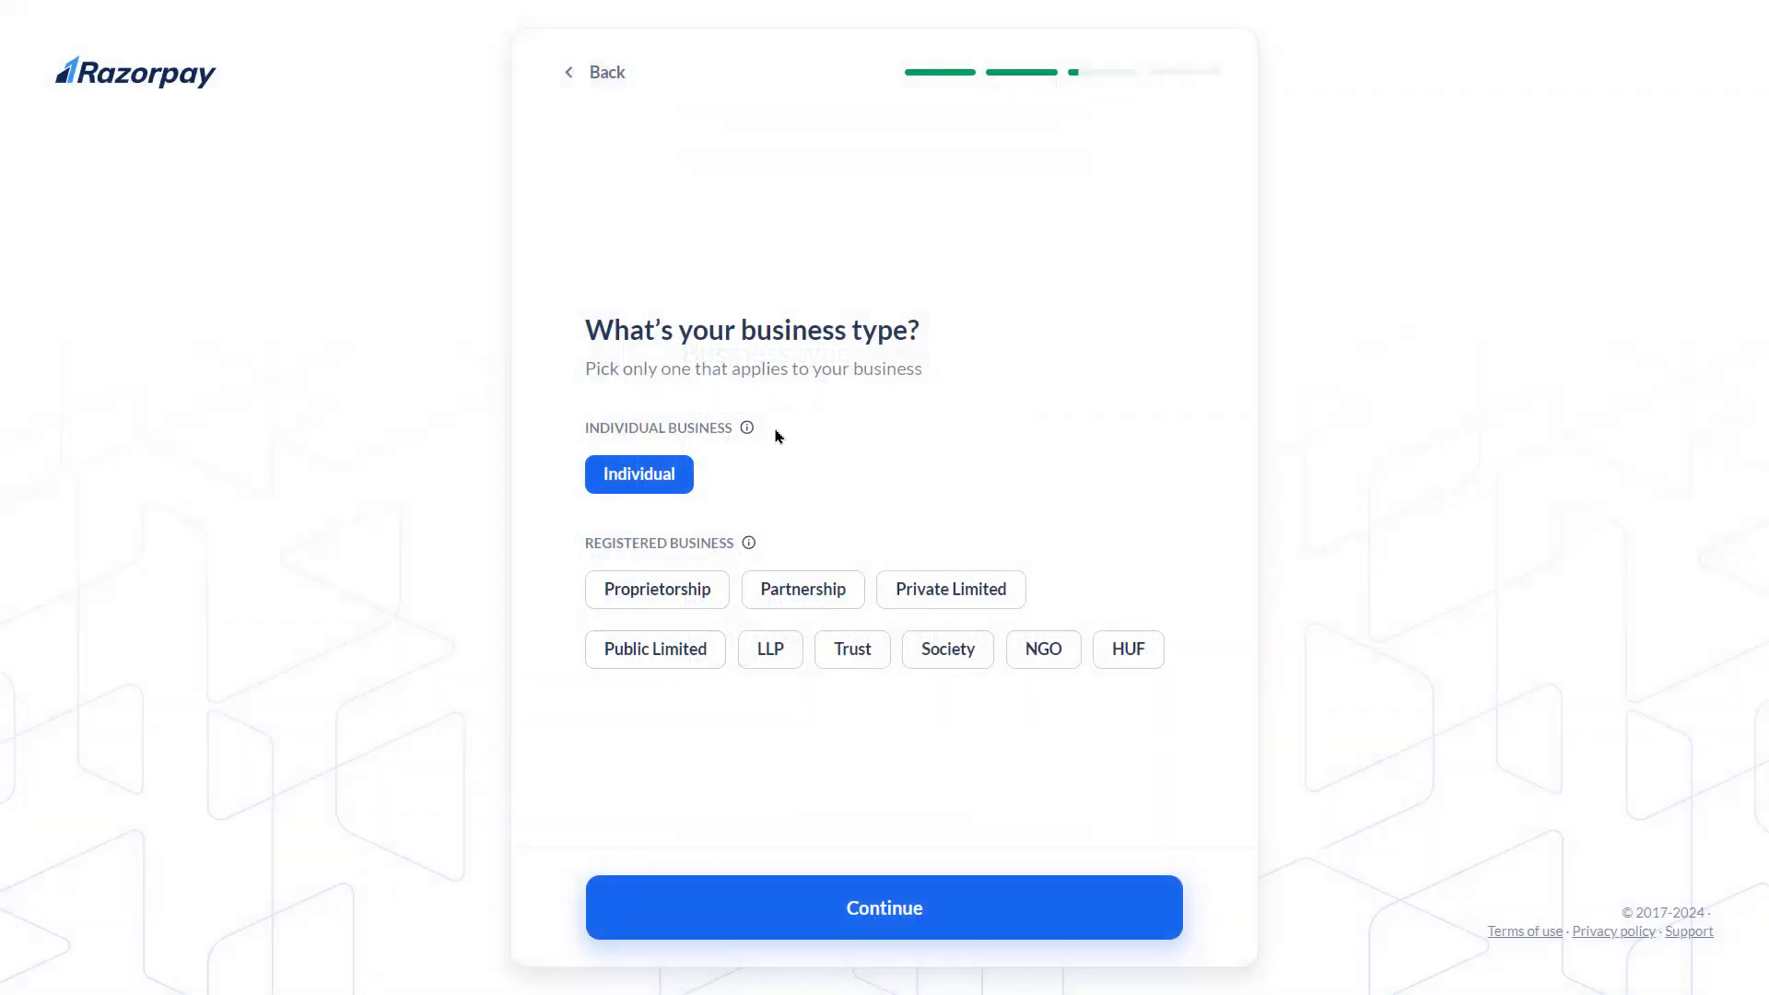
click(995, 901)
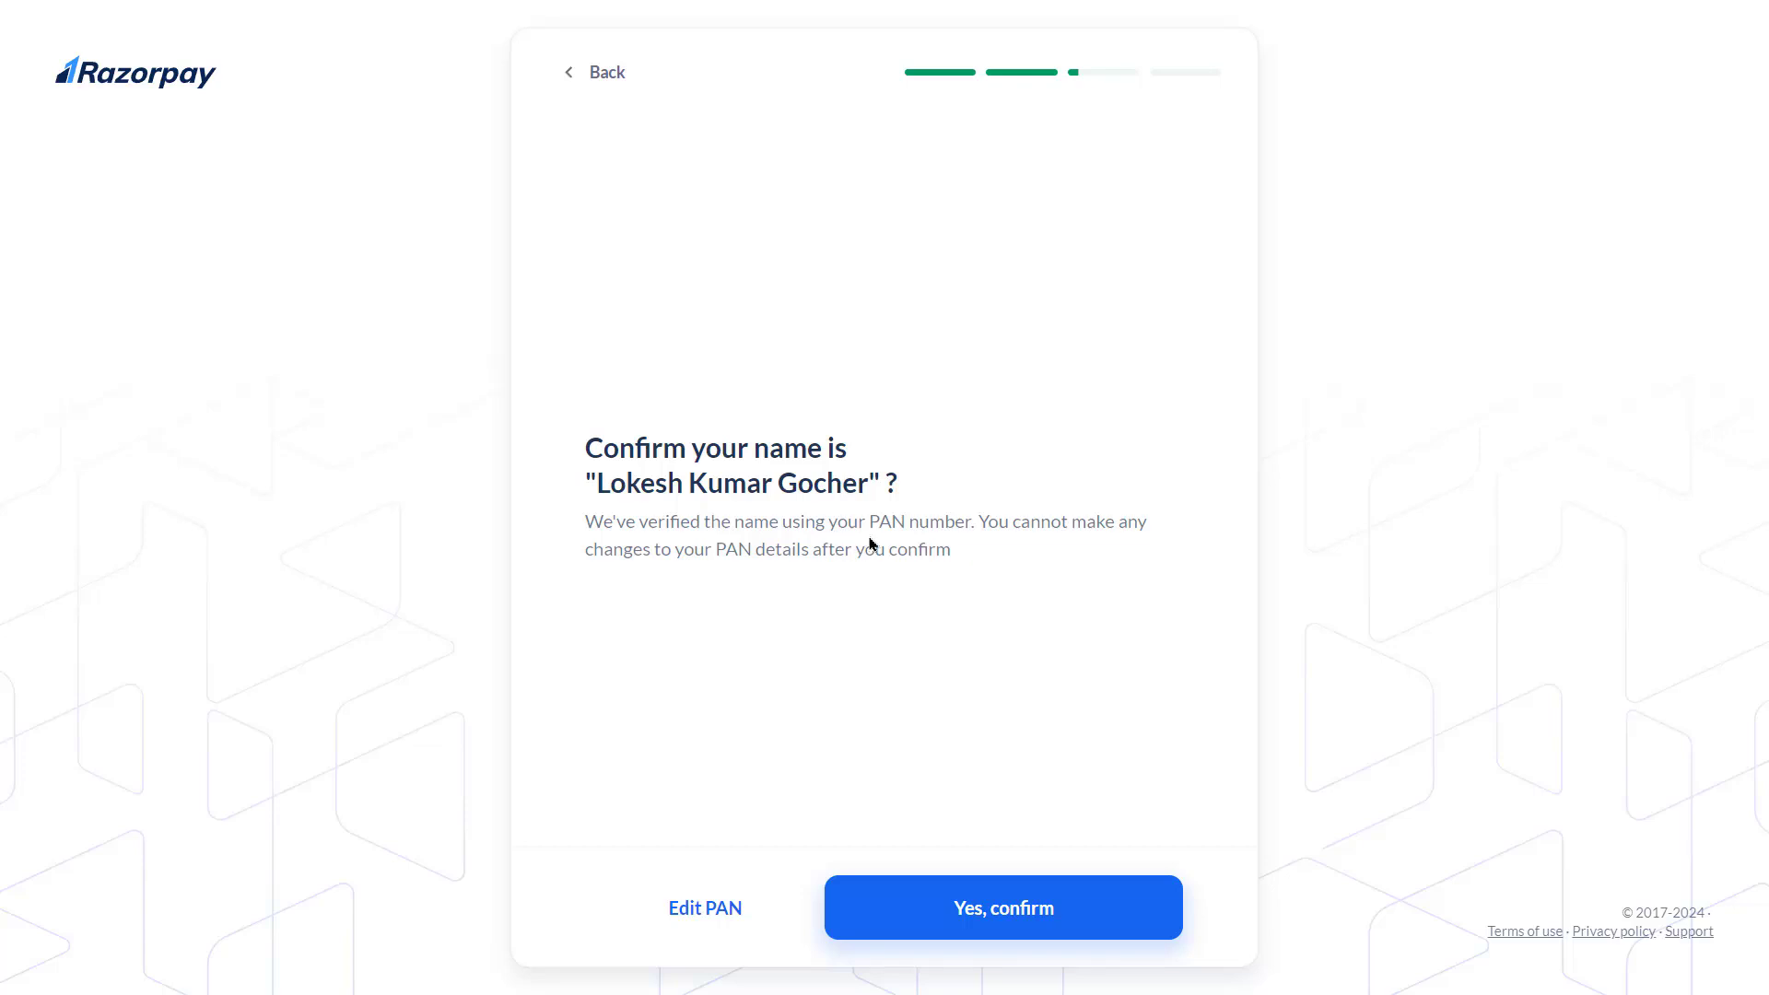
Confirm the PAN-verified name on the 'Confirm your name' page
drag(868, 522, 971, 522)
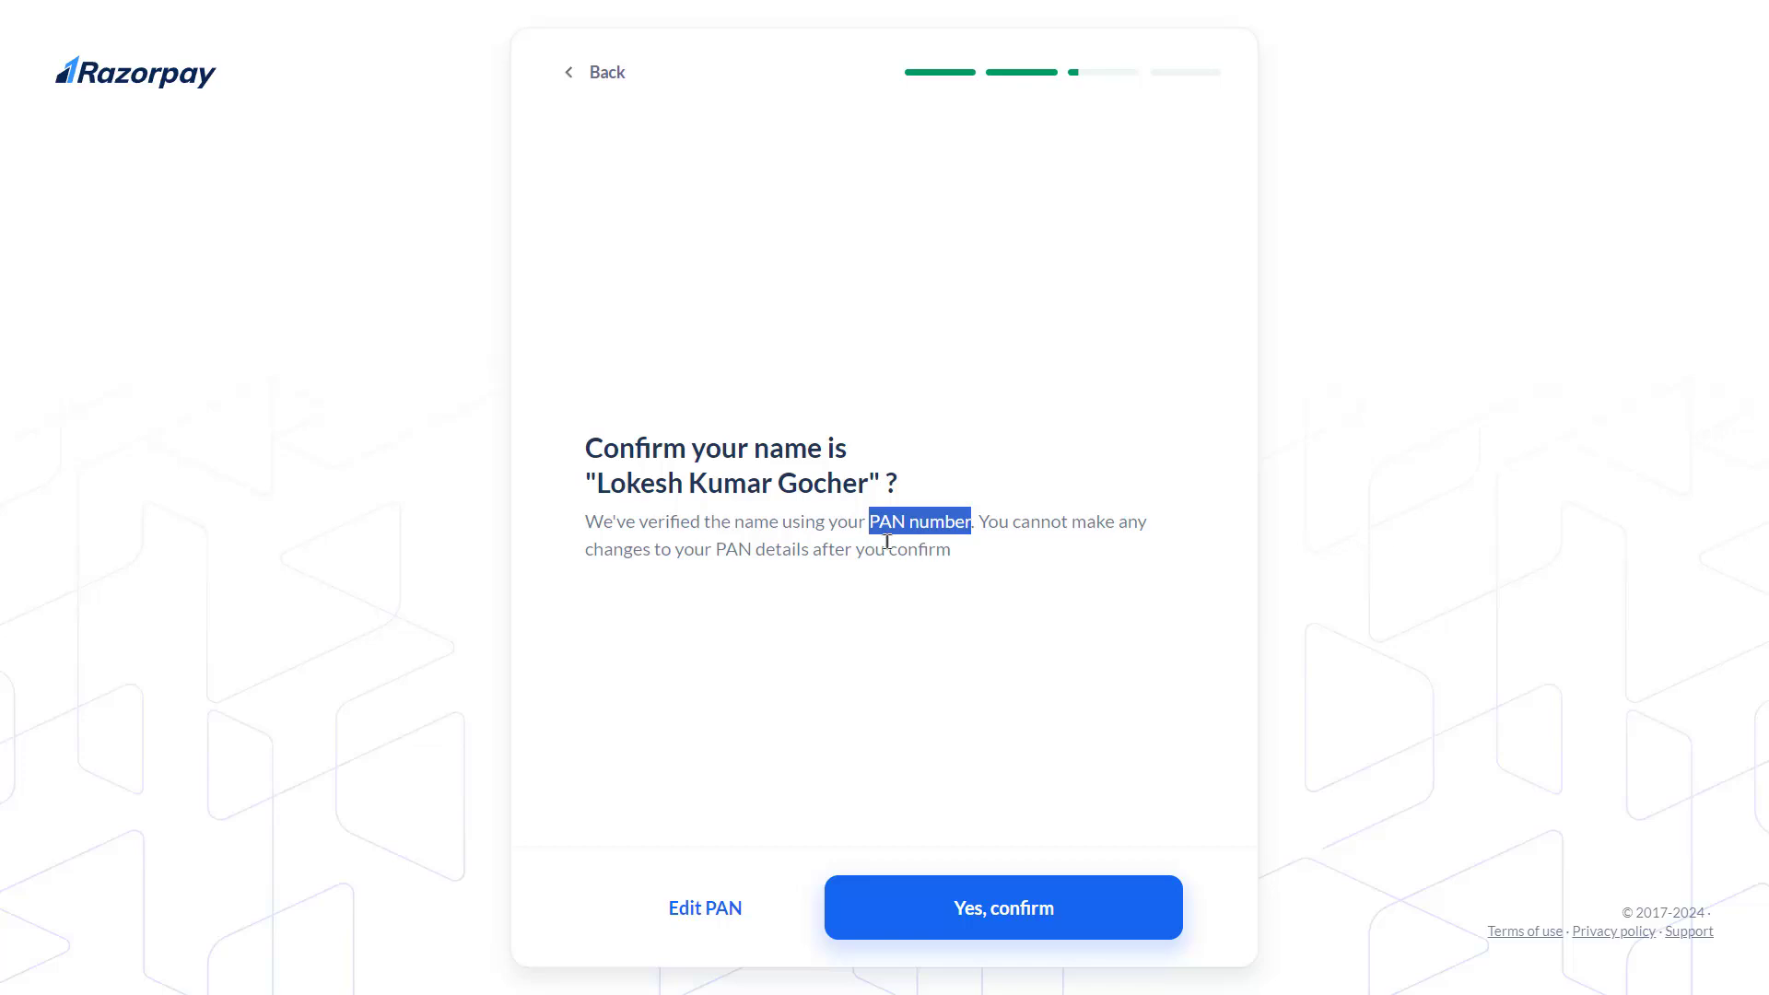
drag(874, 484, 583, 484)
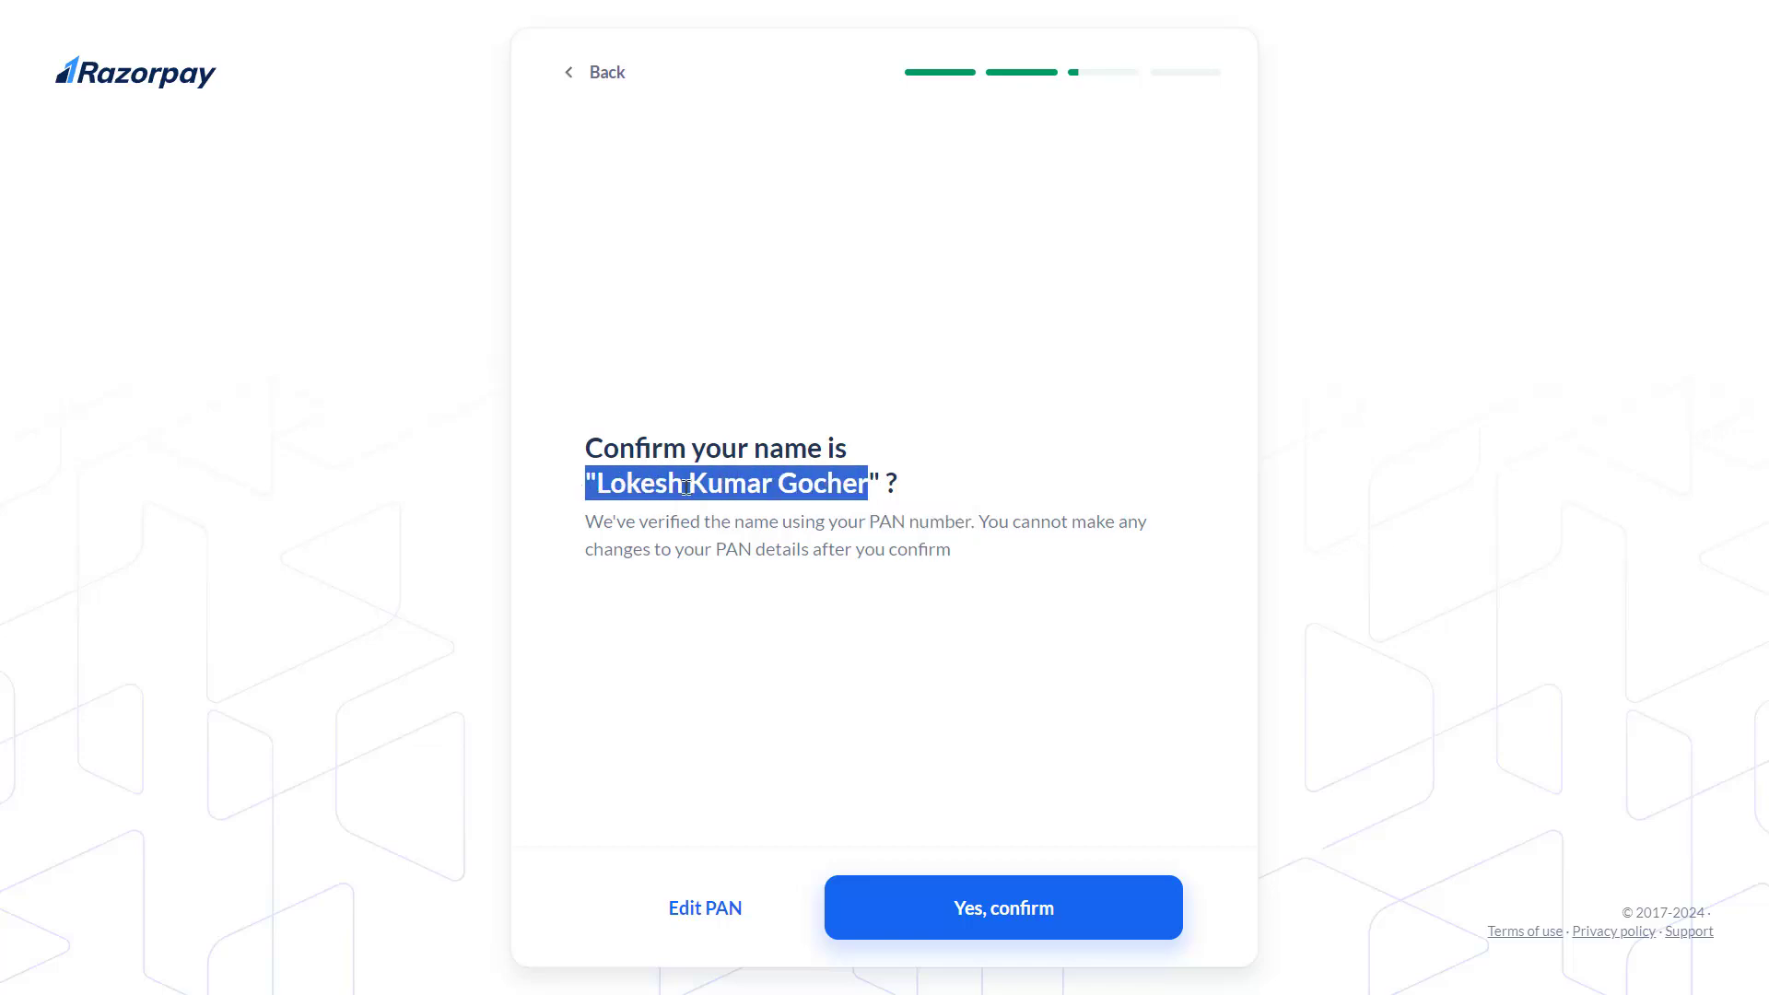
click(922, 535)
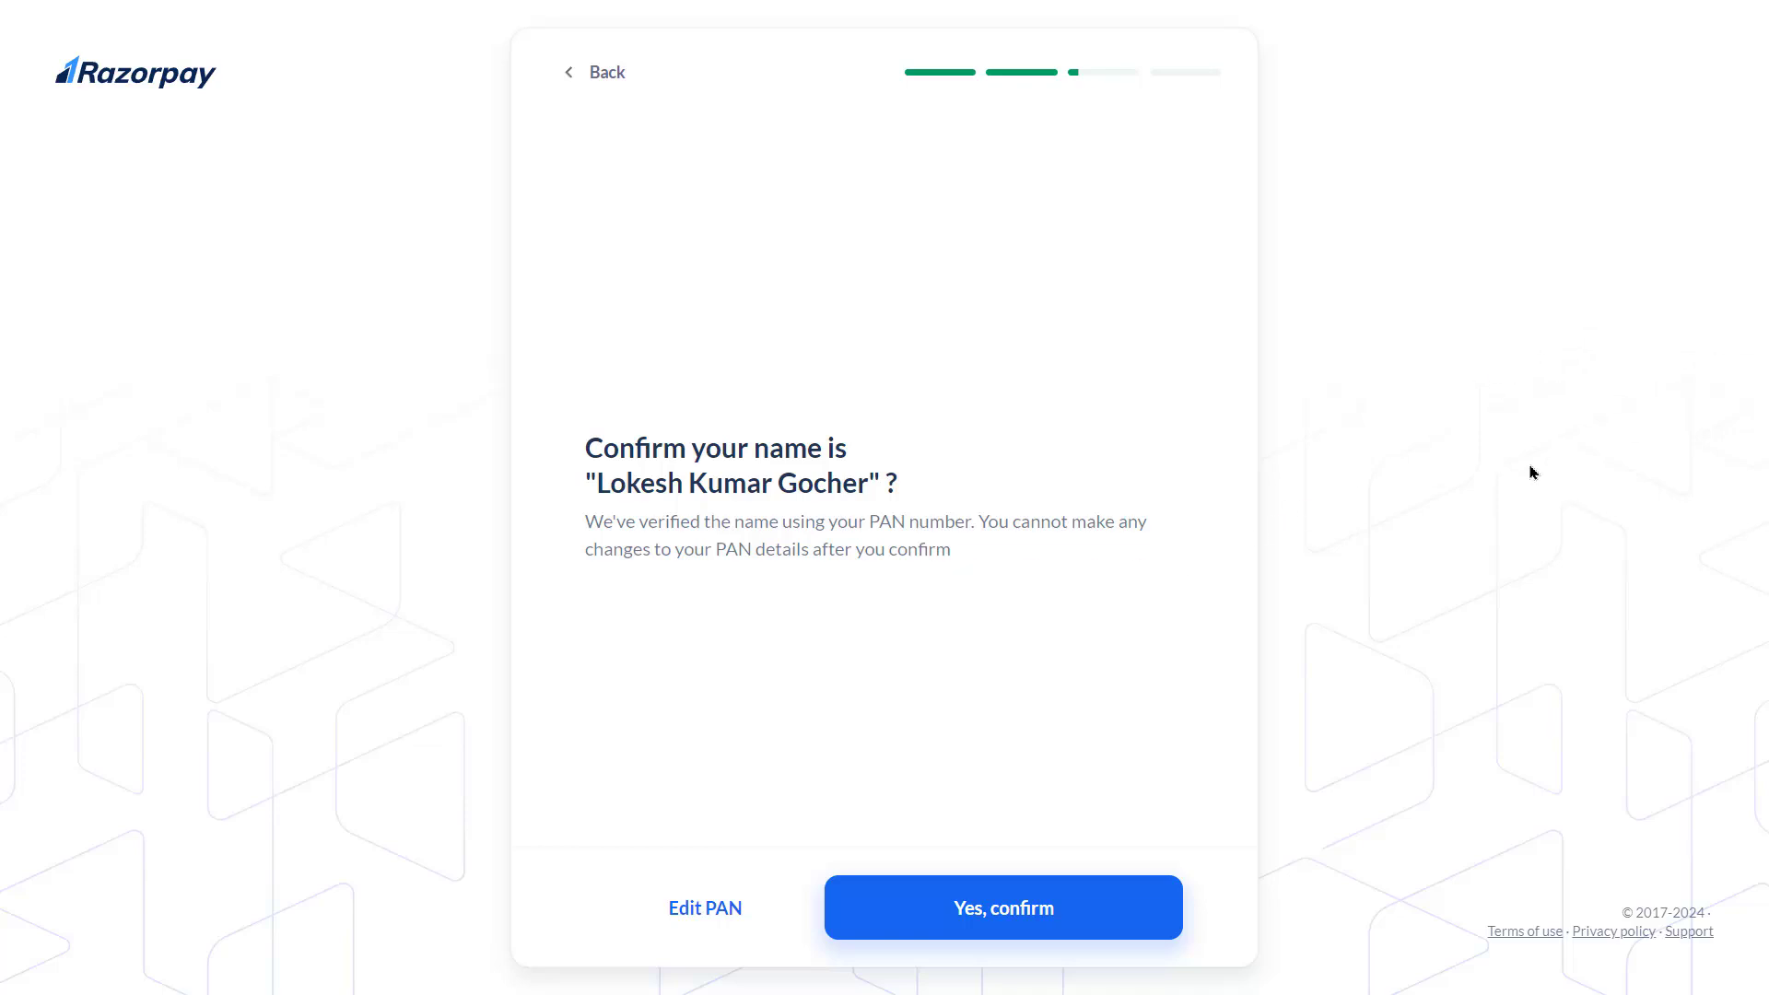
click(1007, 908)
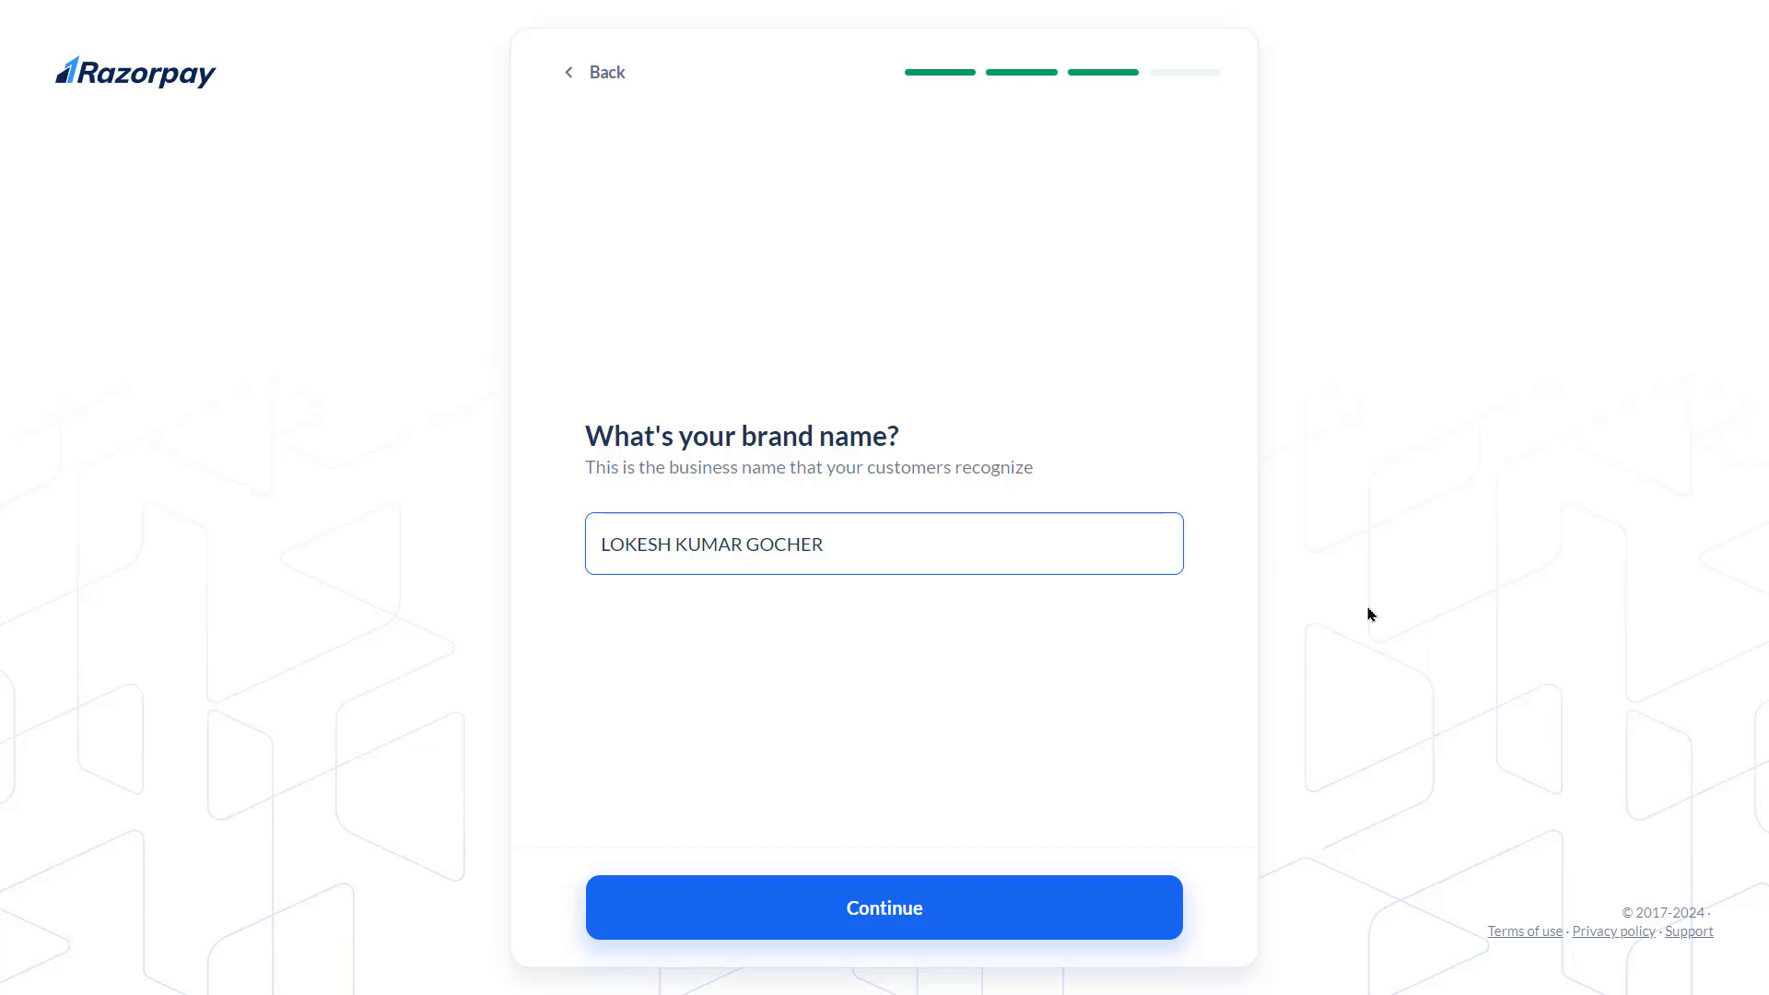
Accept the prefilled brand name and continue
key(Return)
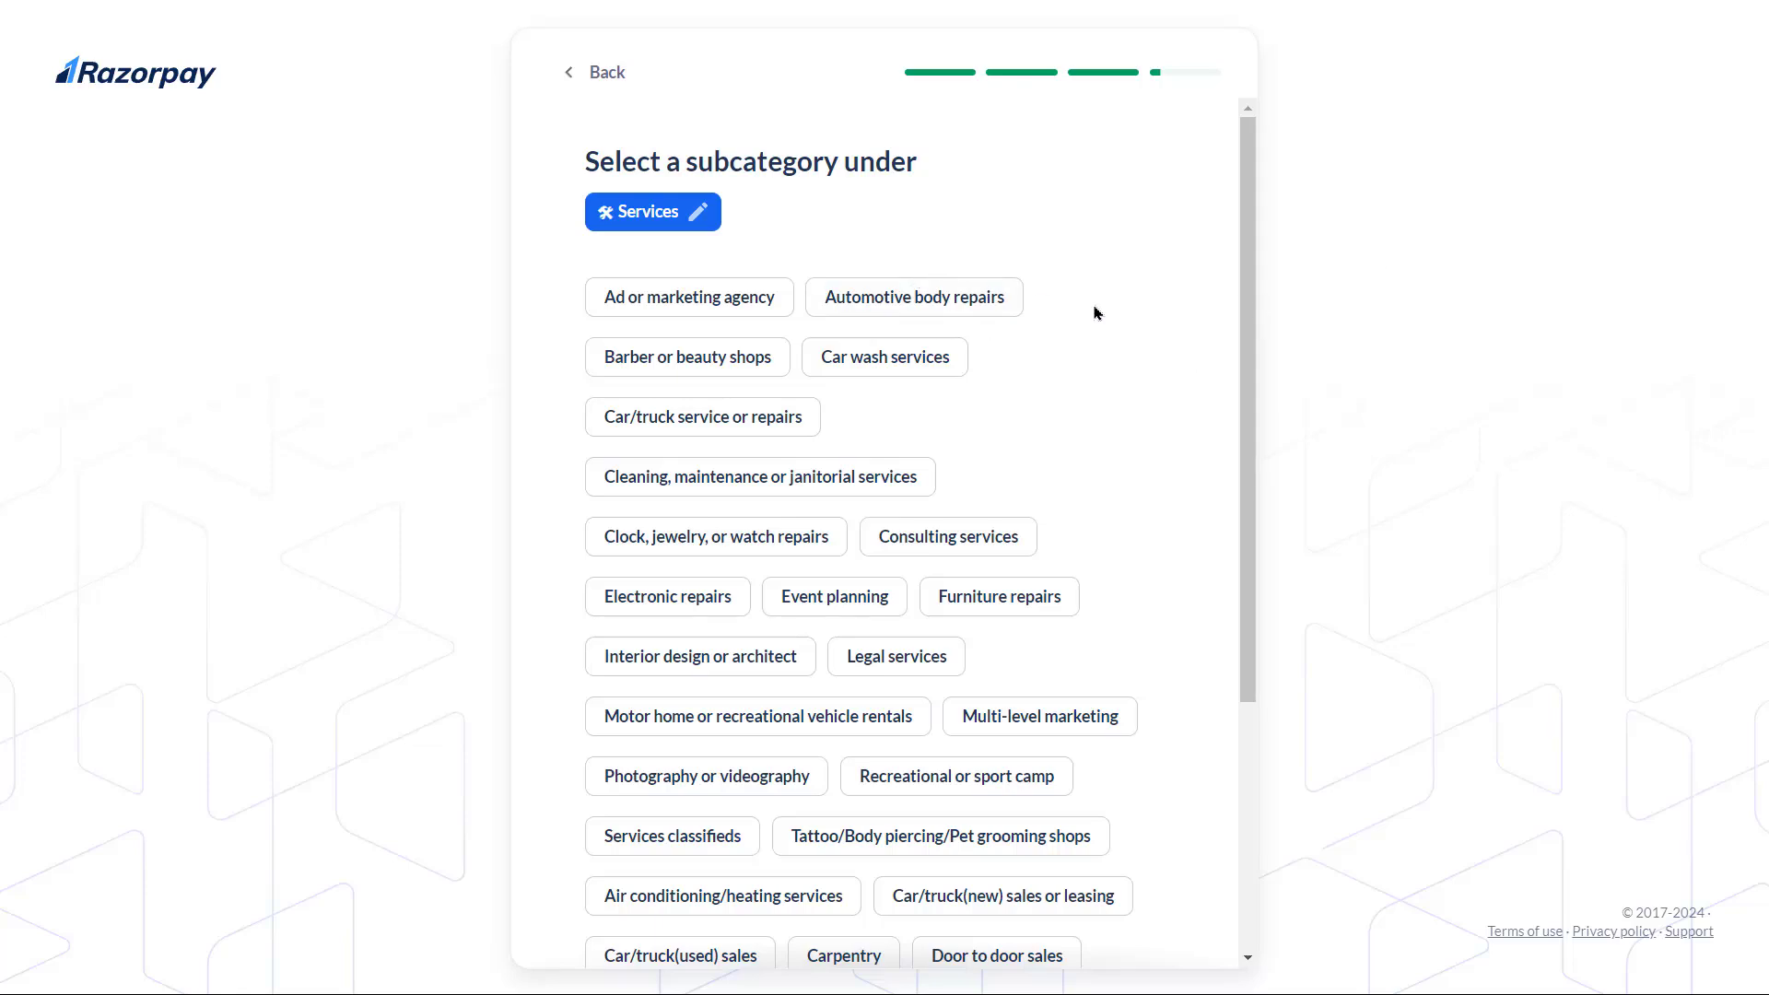
Go back, re-pick the category, choose 'Describe your business instead', then close that form
scroll(1091, 310, down, 4)
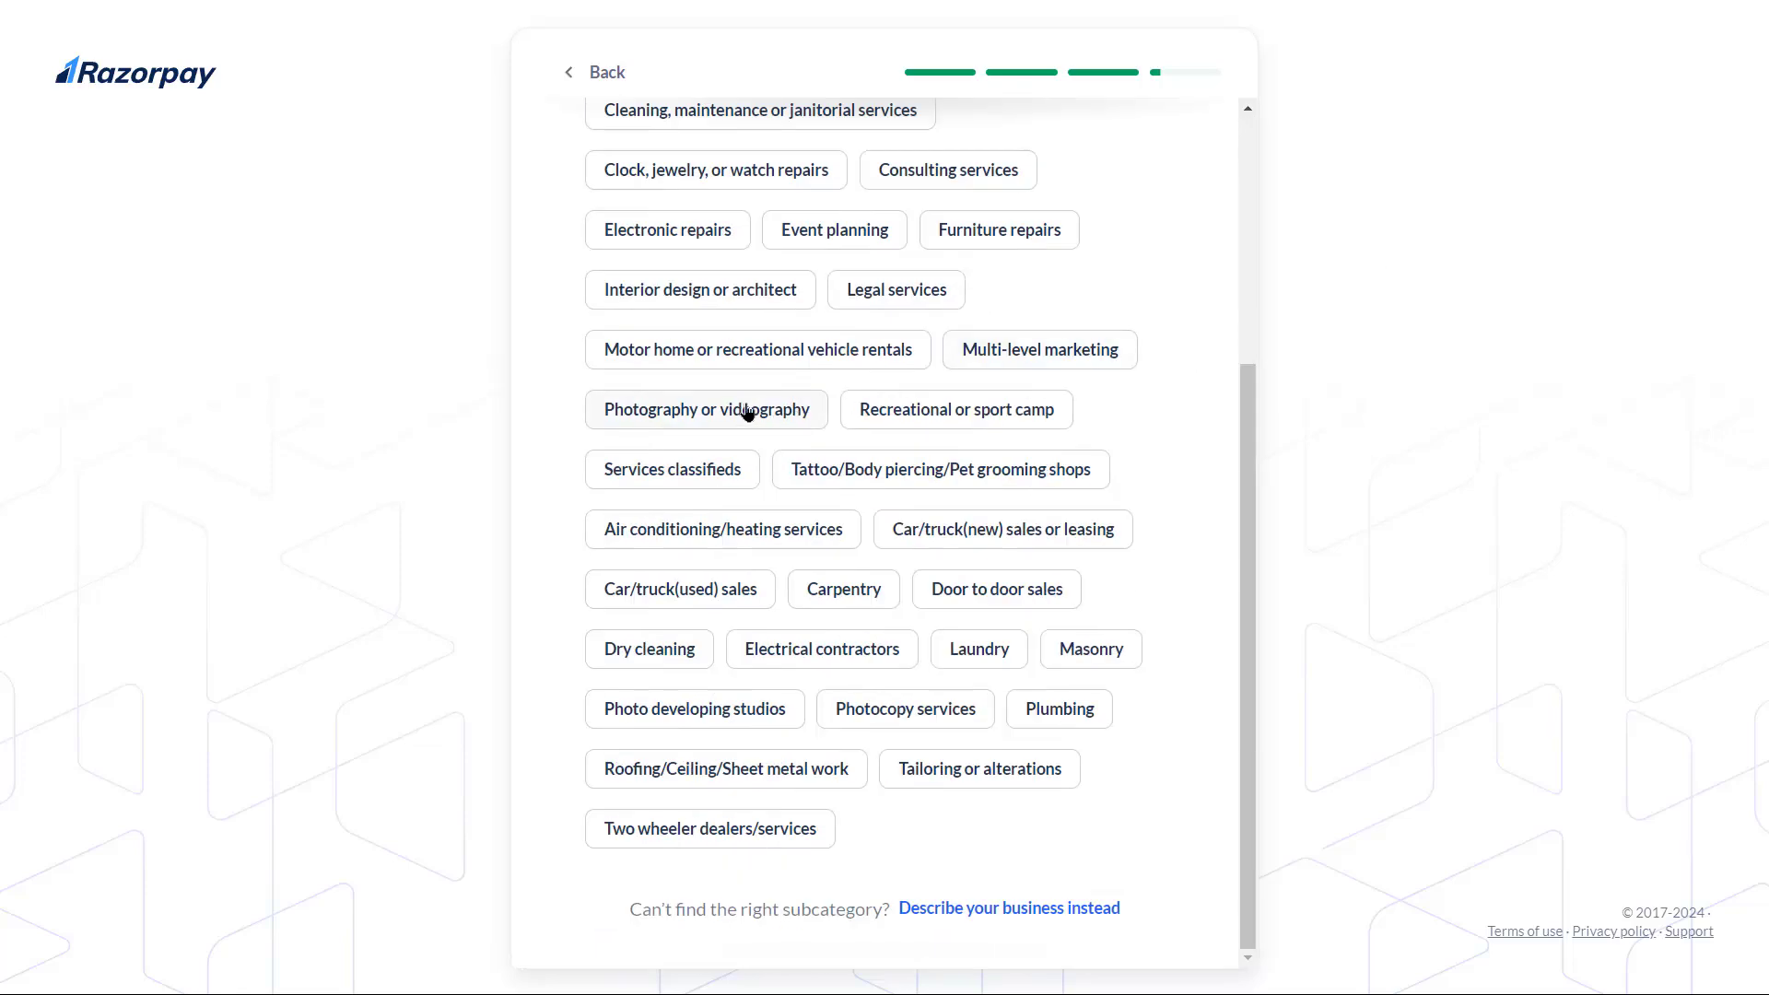
scroll(1164, 527, up, 4)
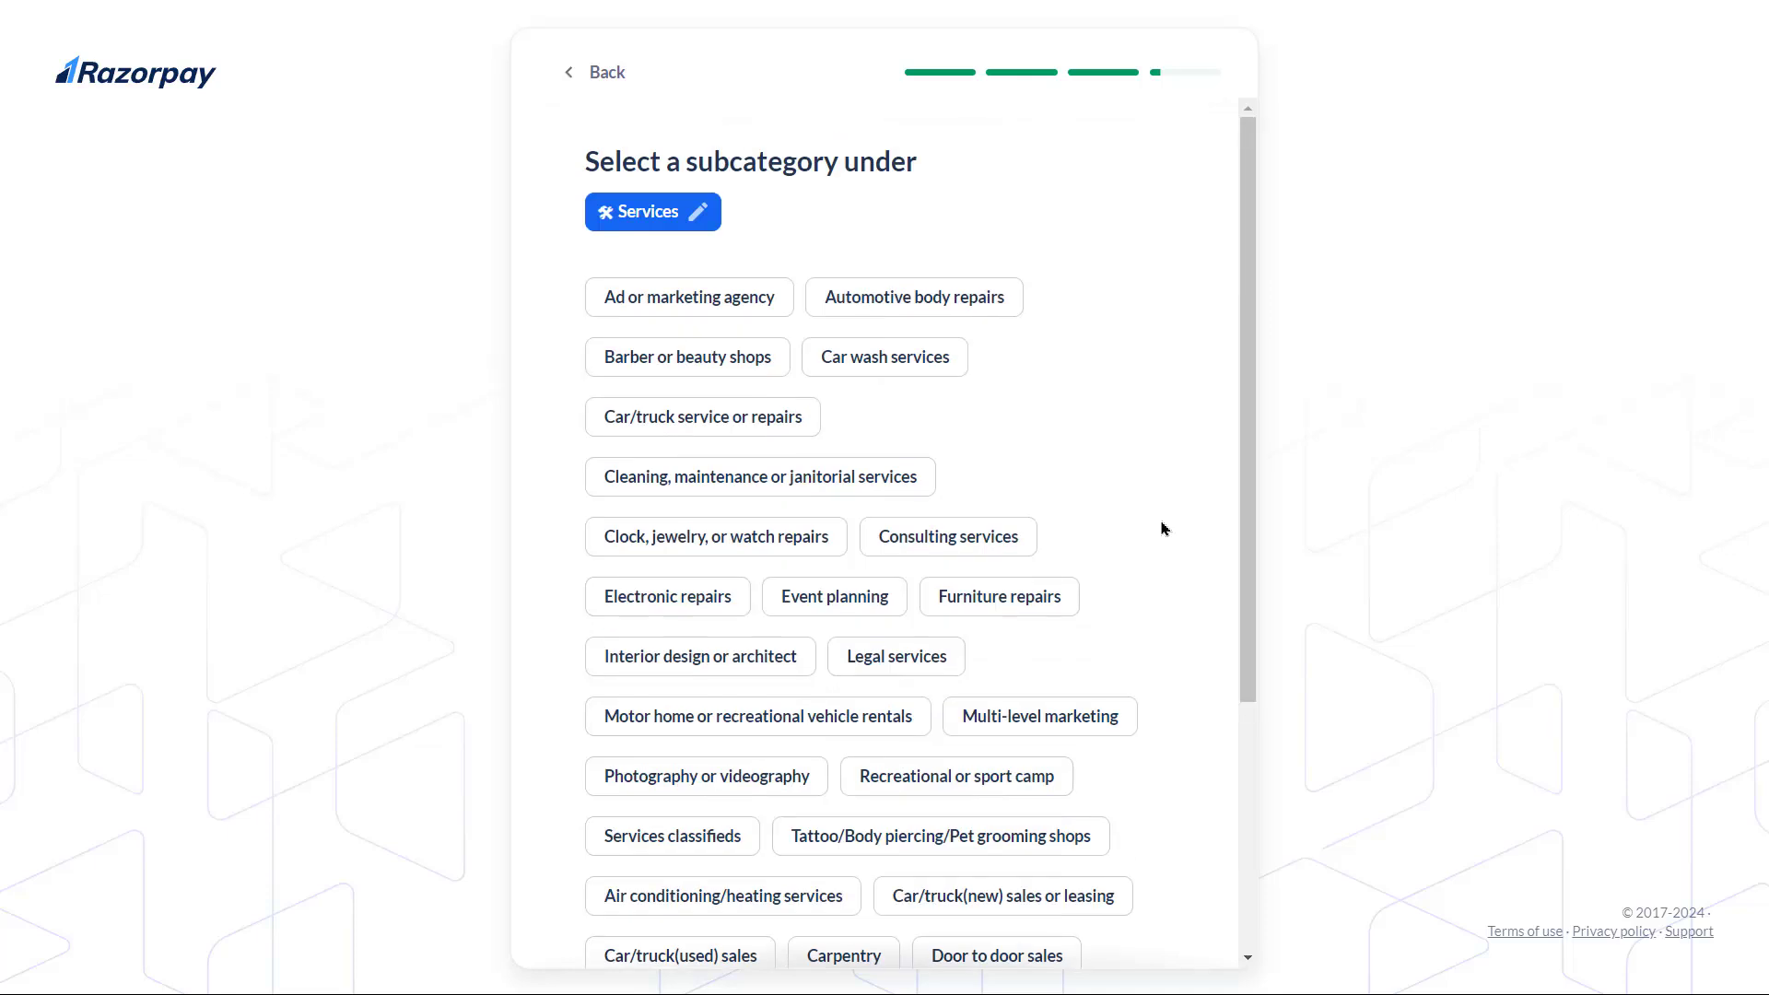
click(580, 74)
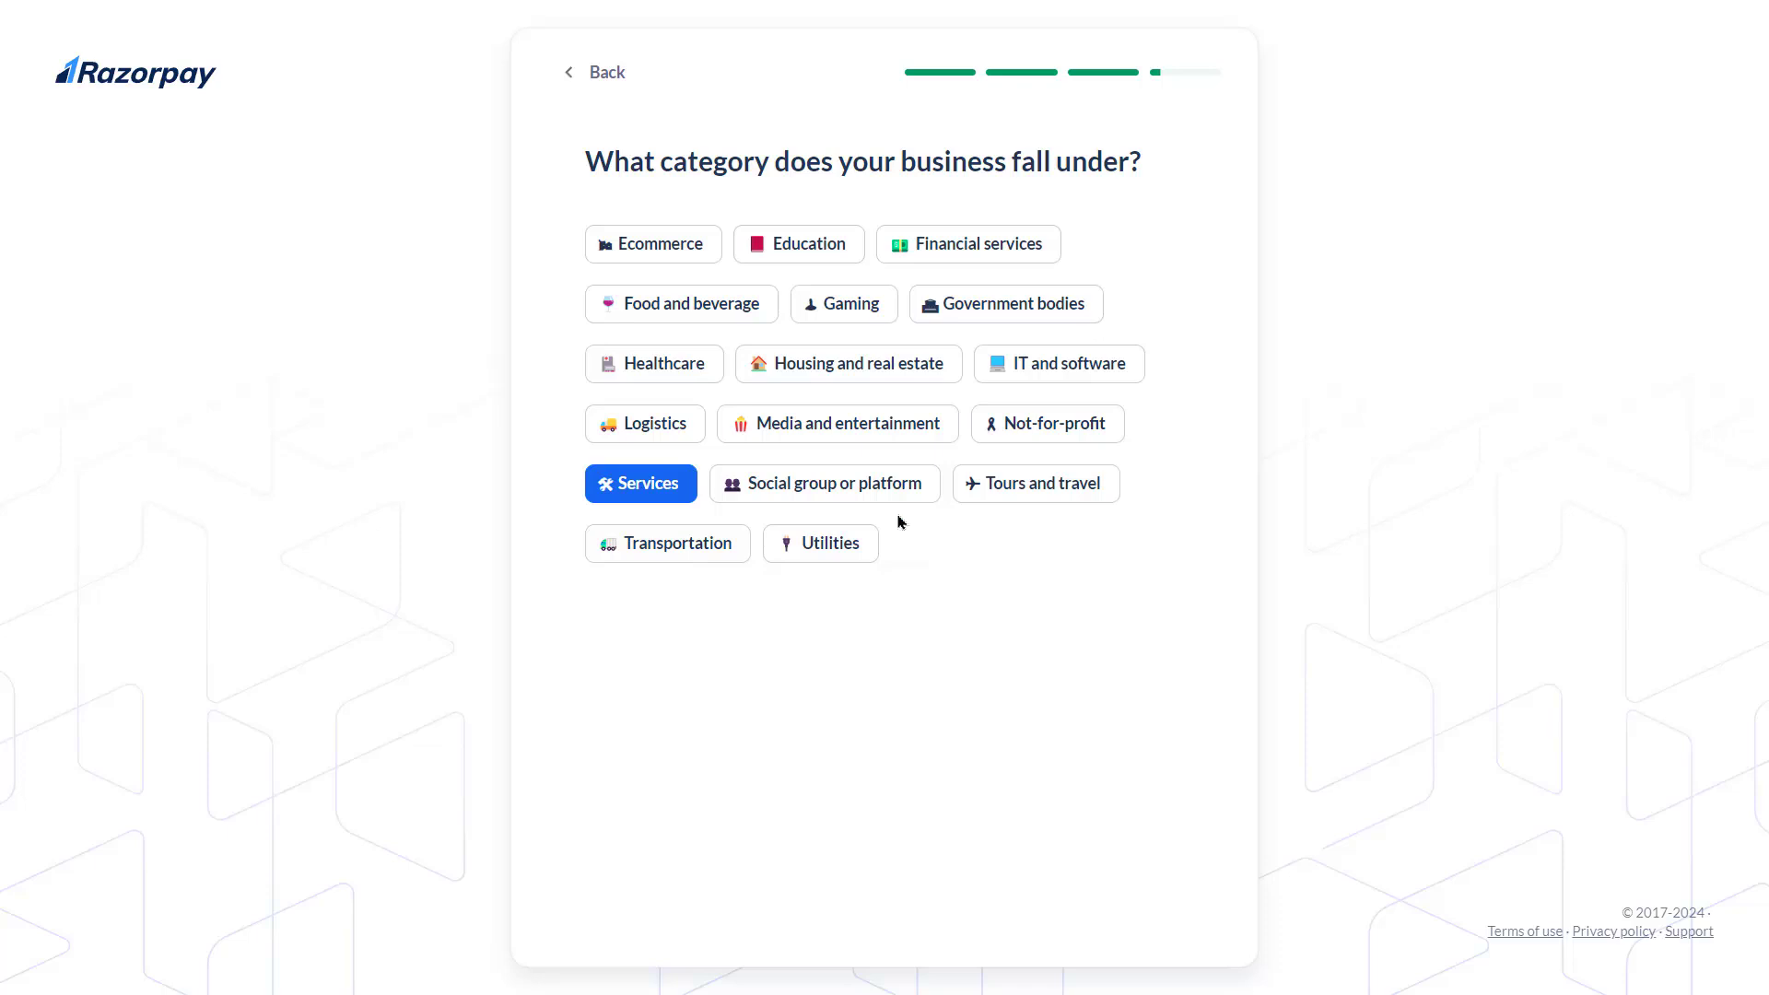
click(834, 426)
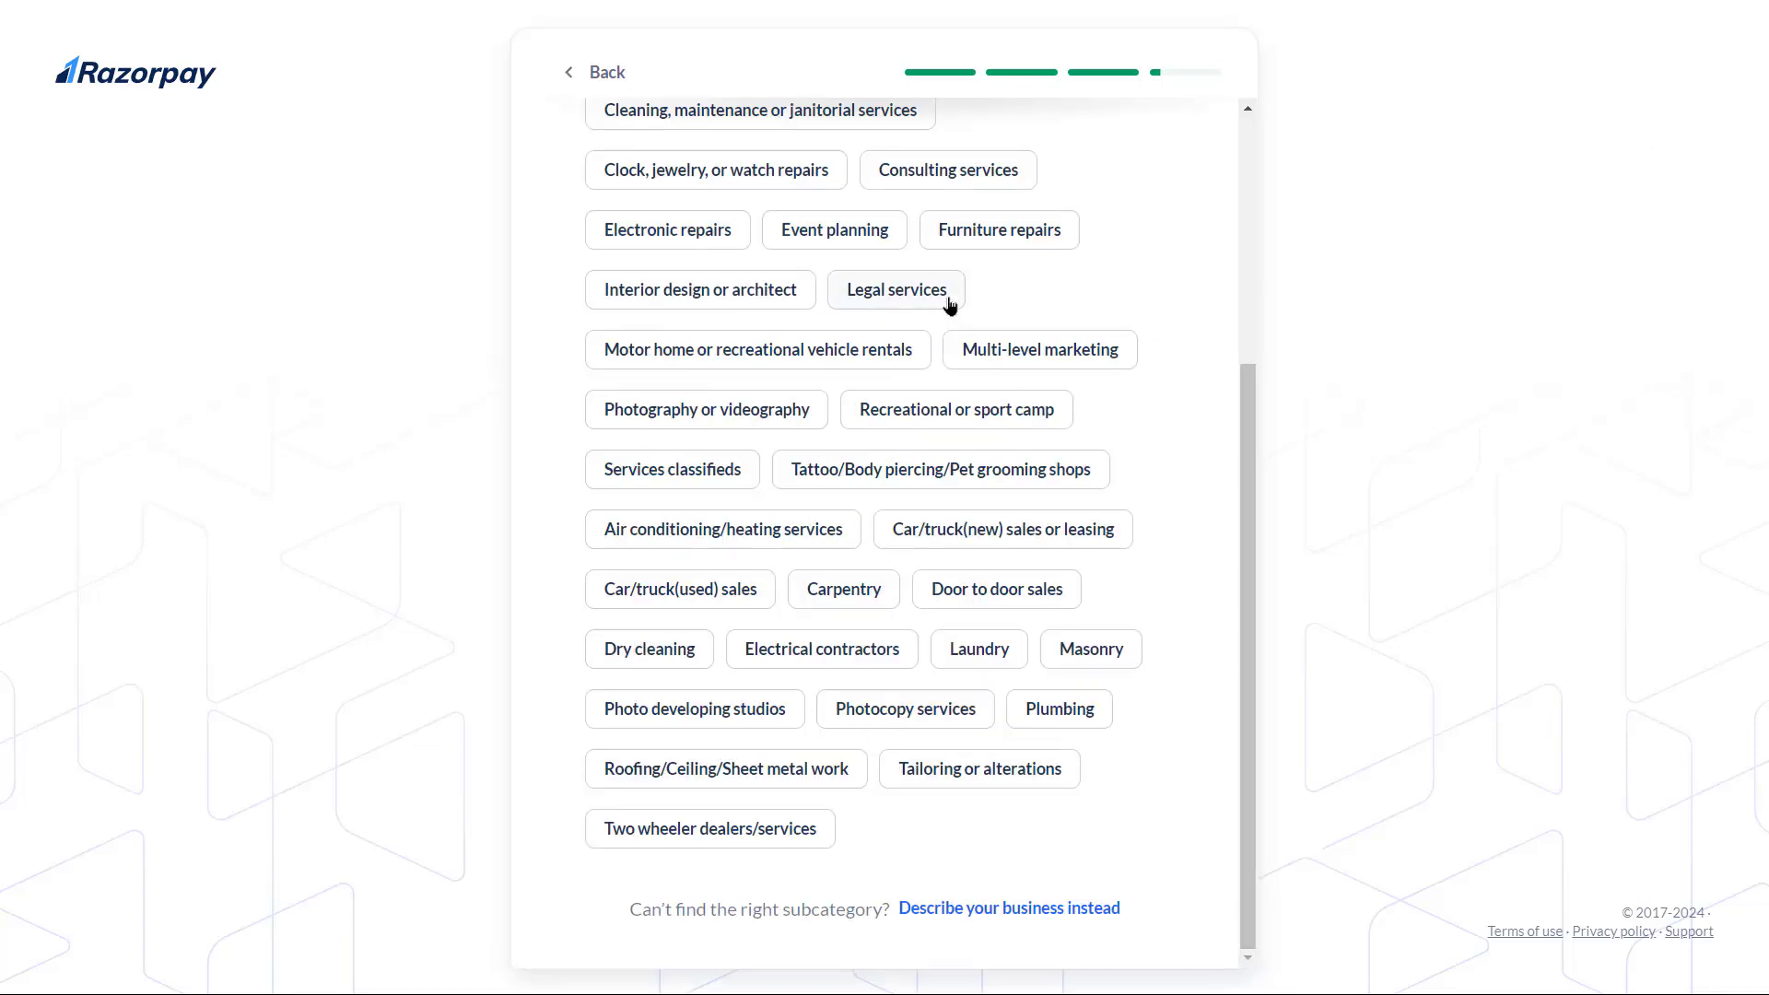
click(967, 912)
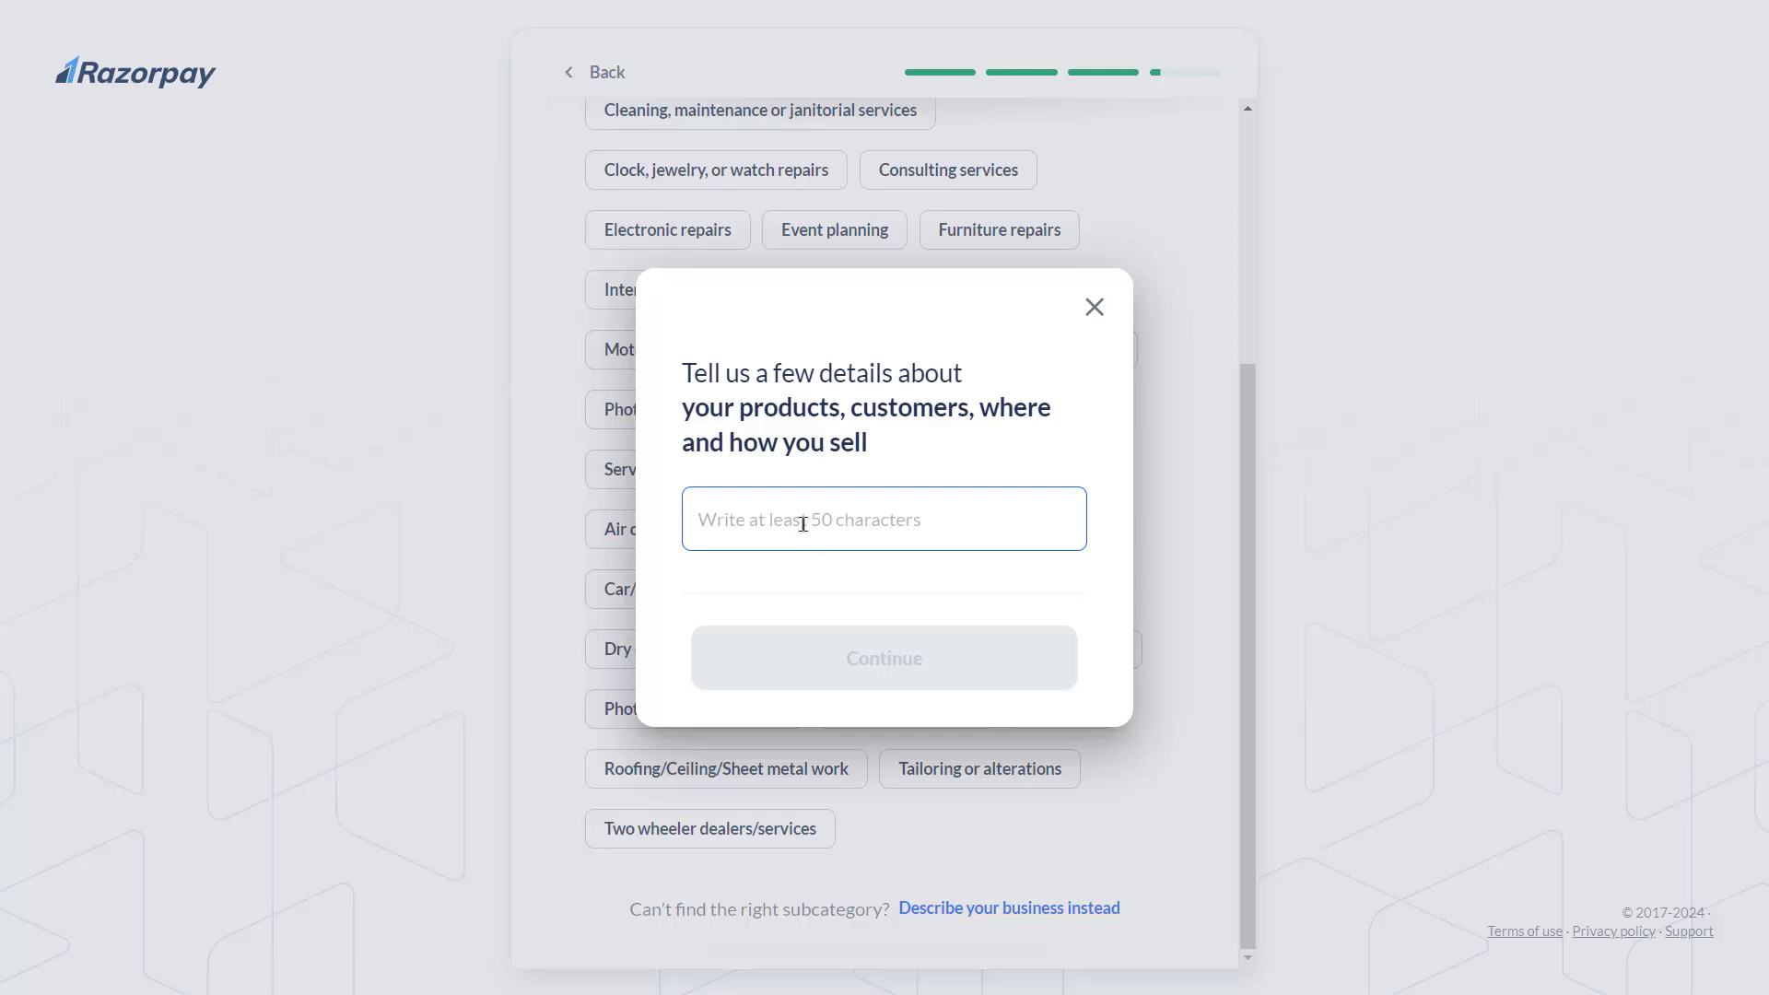
drag(862, 407, 1040, 407)
click(987, 447)
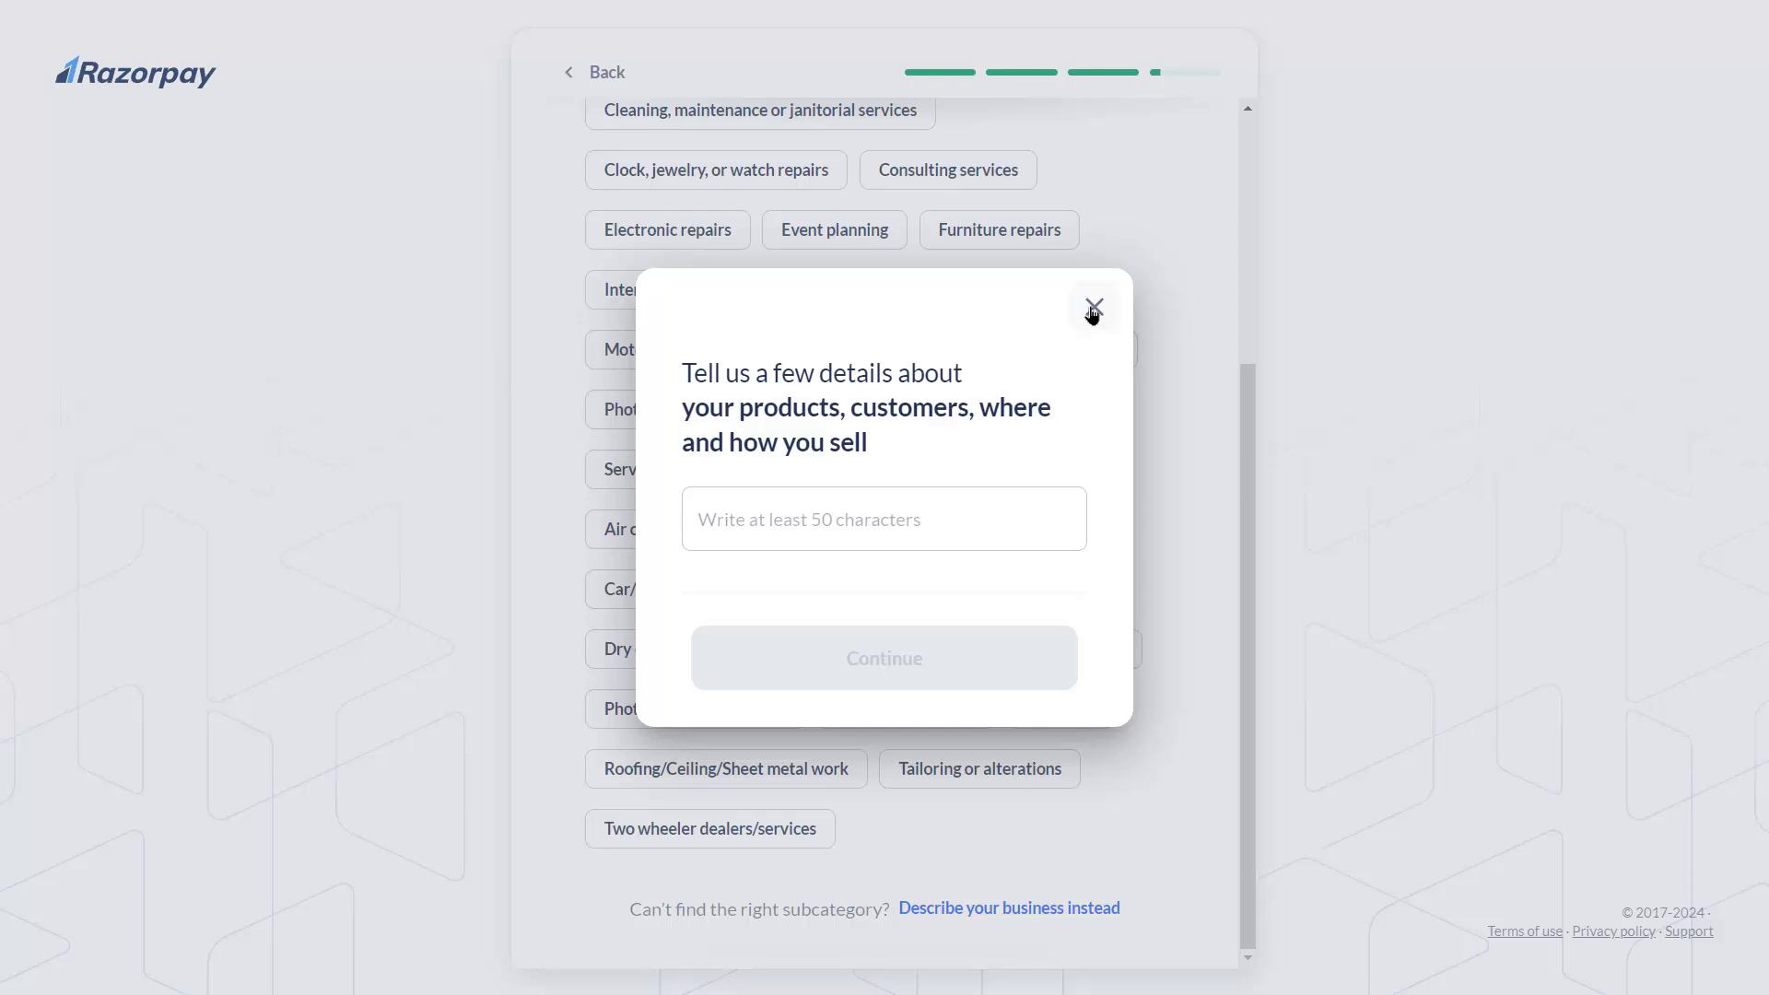
click(1093, 309)
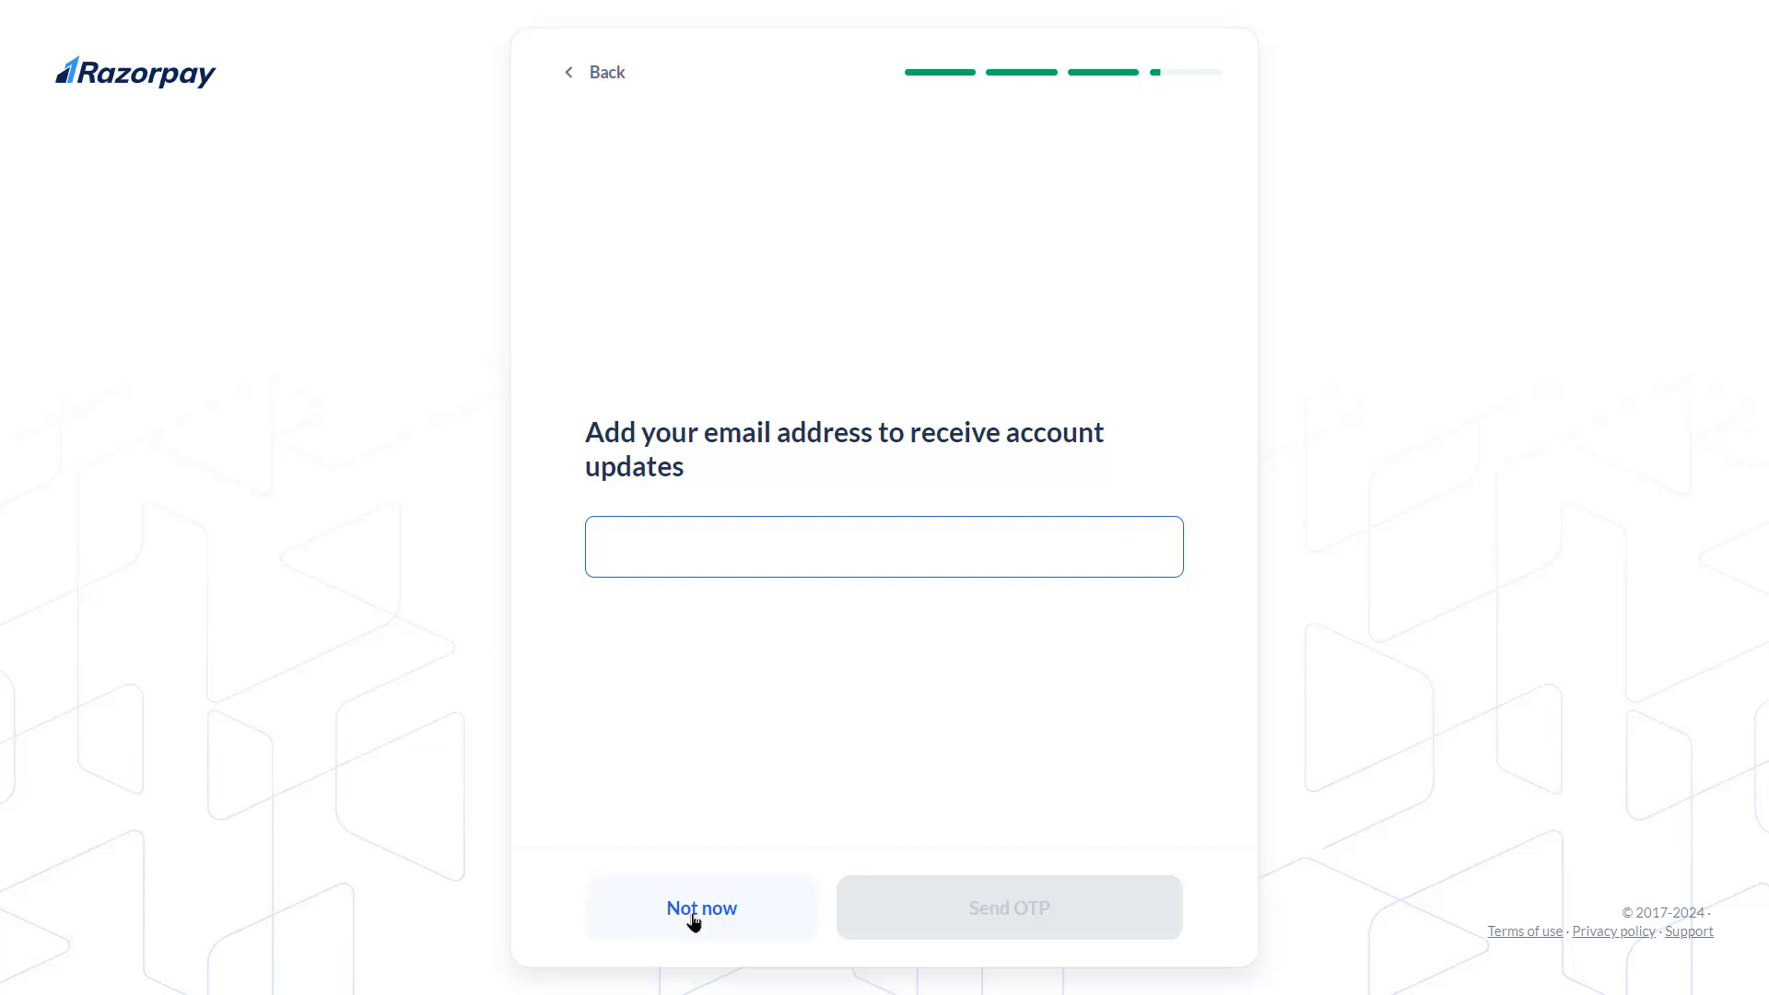
Enter the email, paste the emailed OTP, and submit the basic details
click(1012, 520)
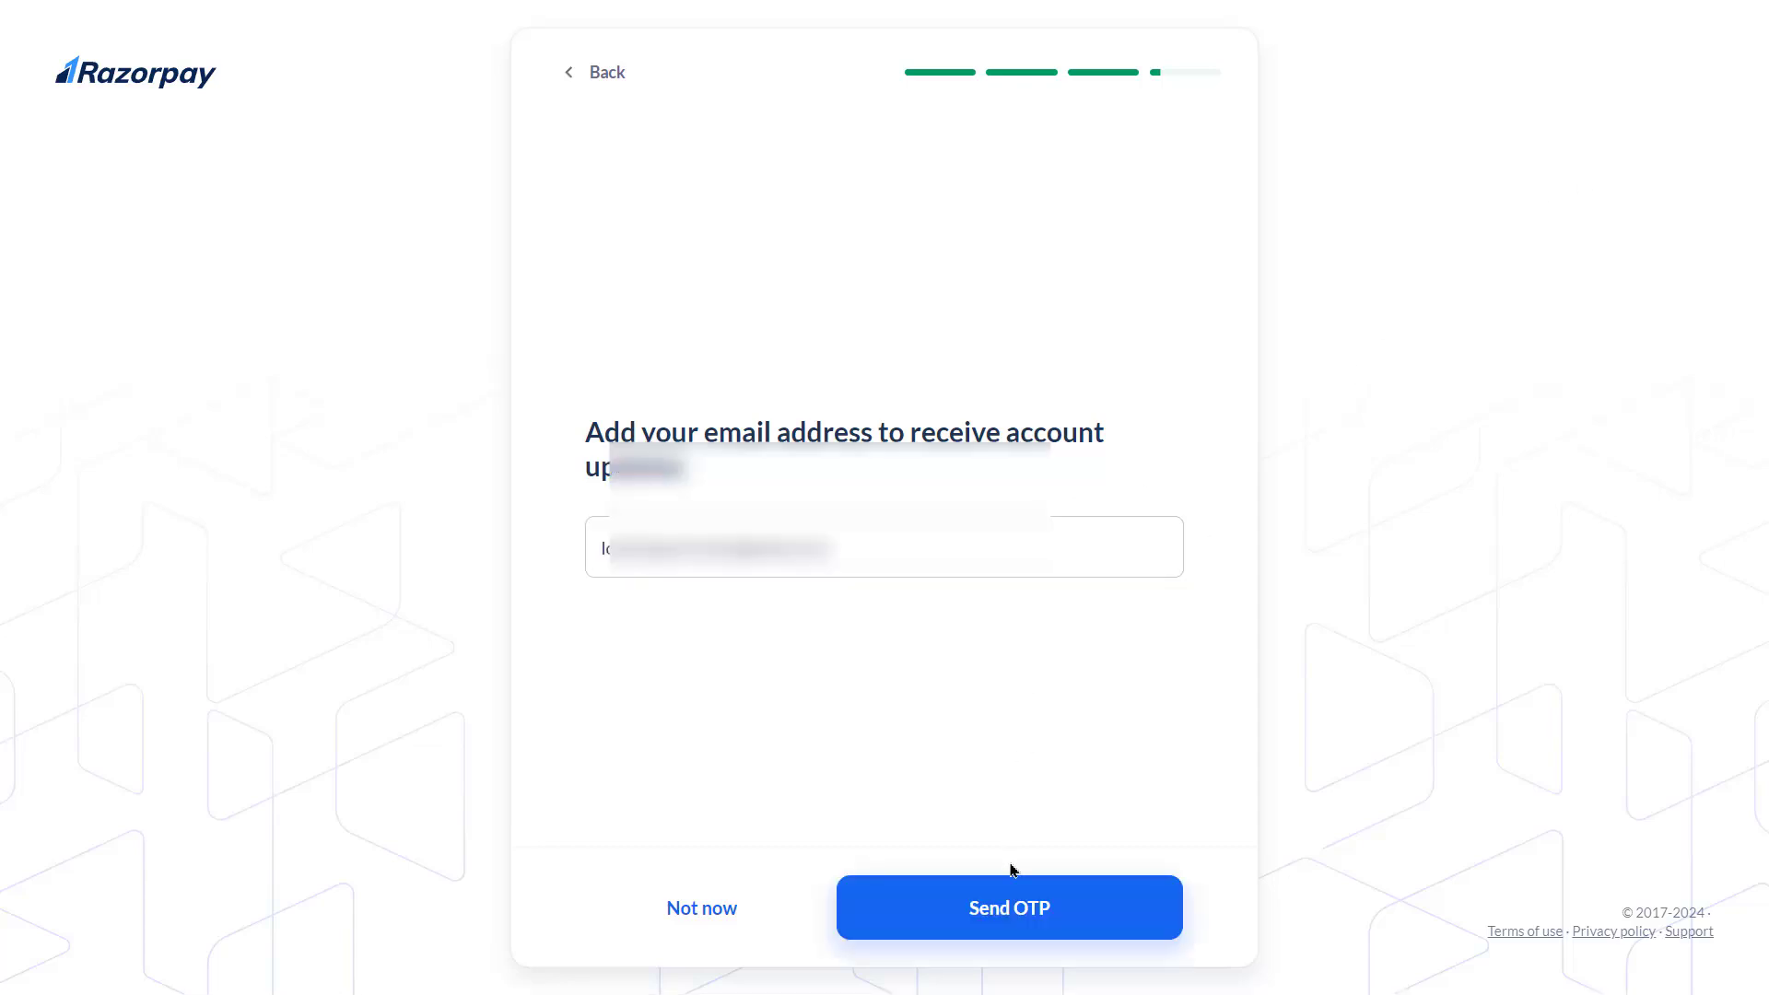
click(1015, 908)
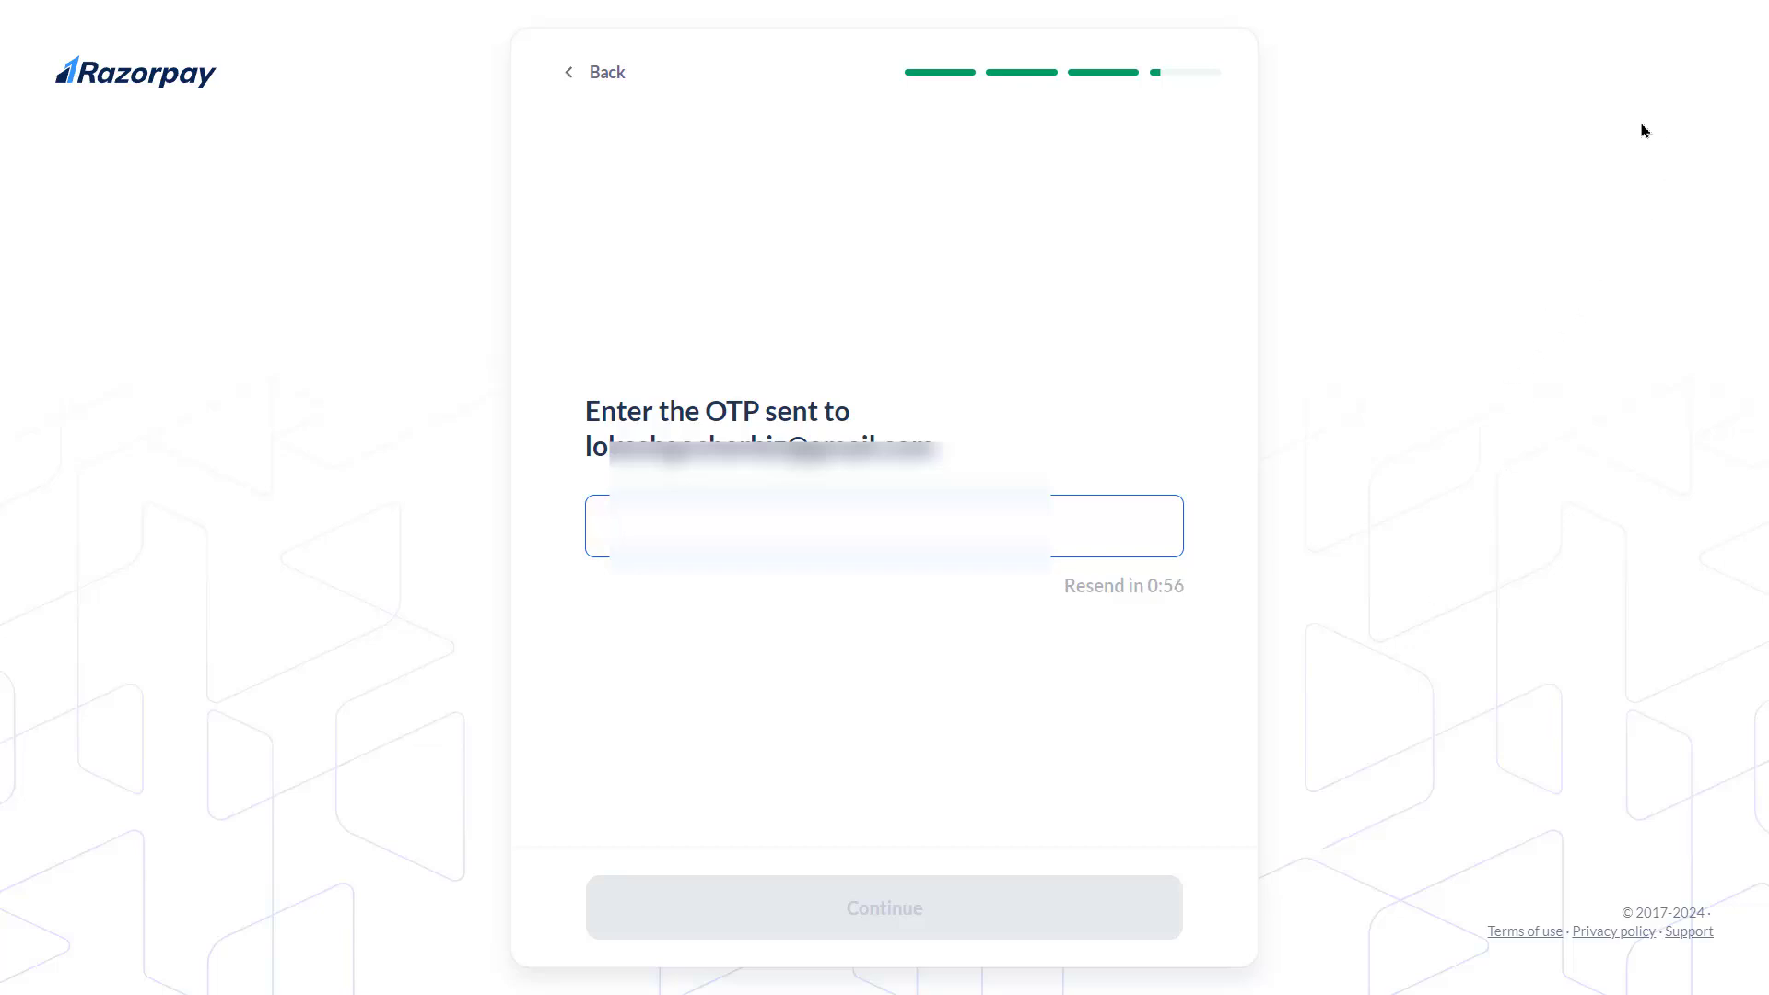
key(ctrl+v)
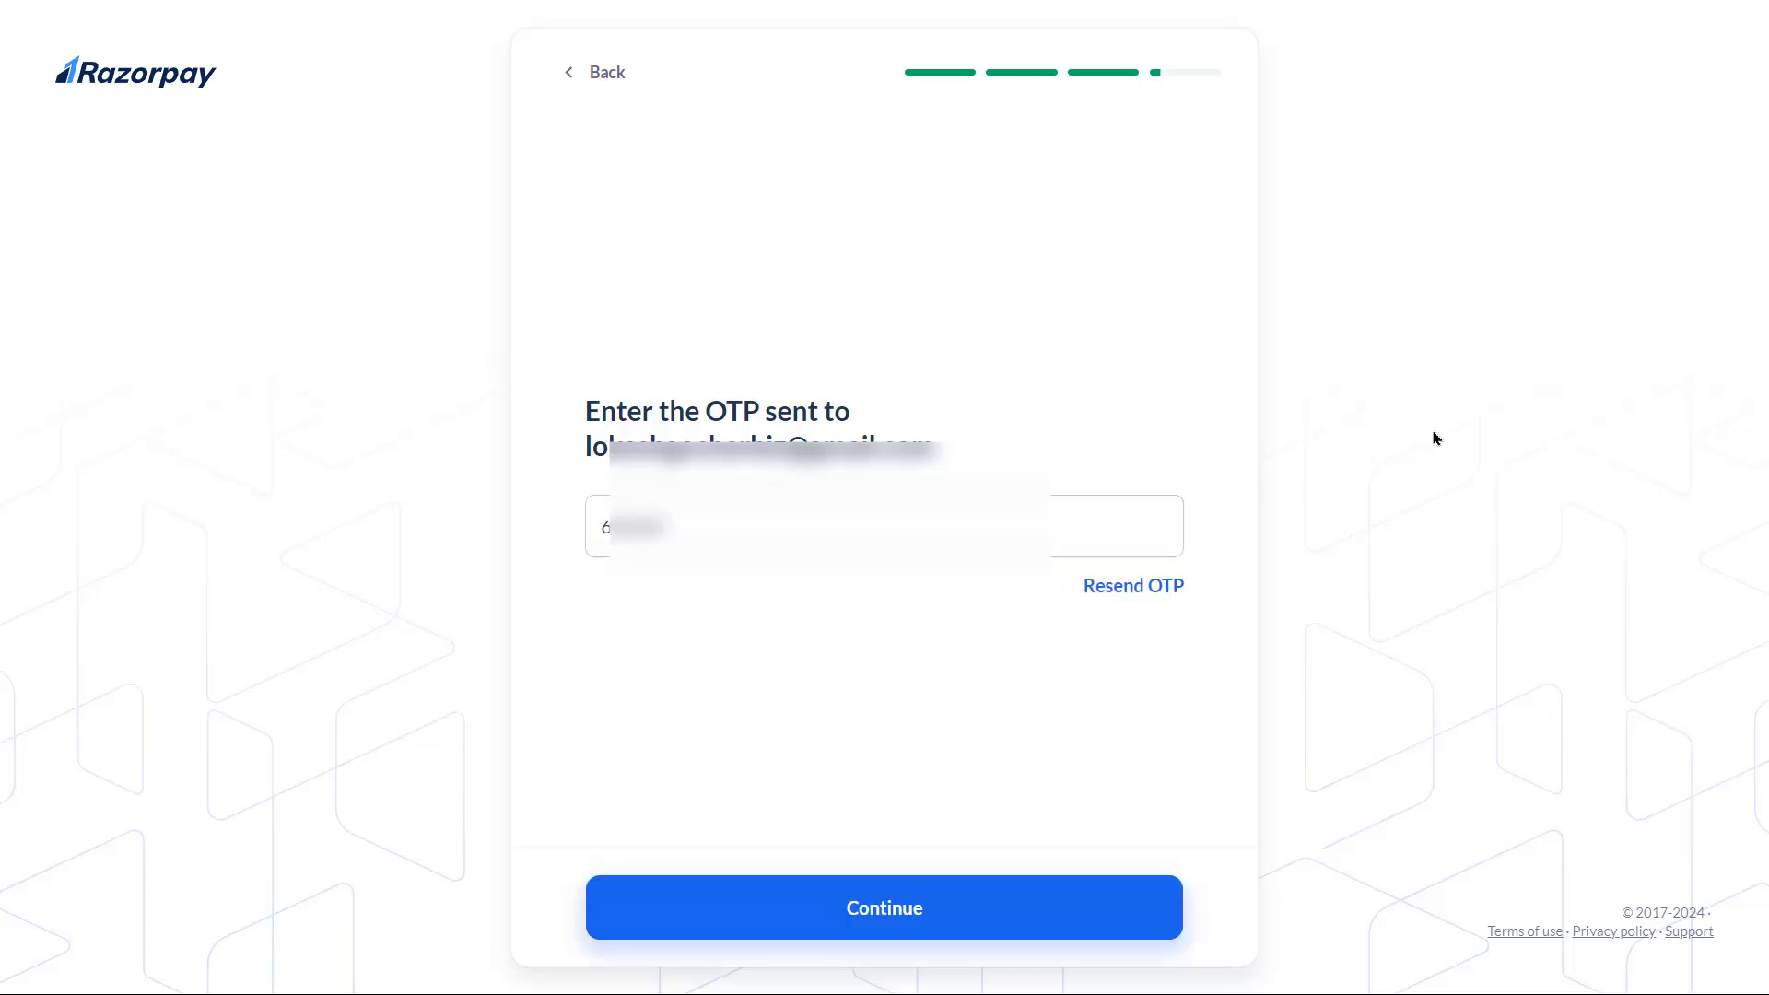
click(897, 912)
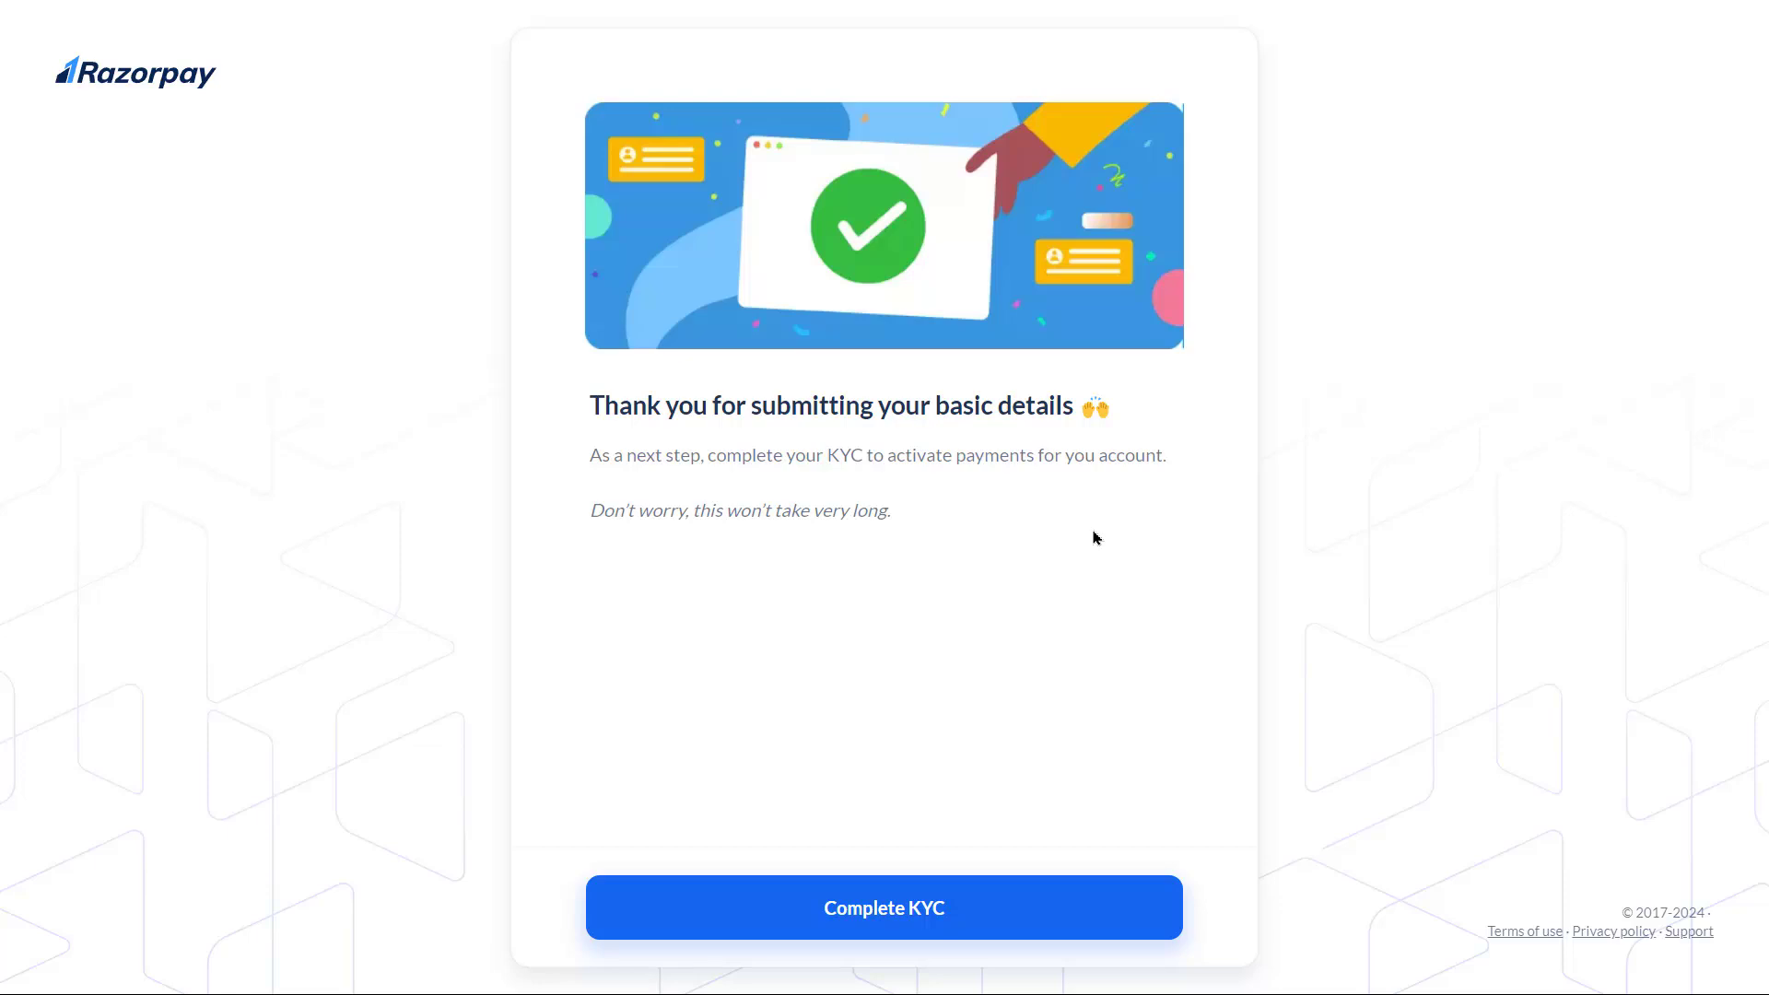
Choose Complete KYC on the thank-you page to open the checklist
click(900, 913)
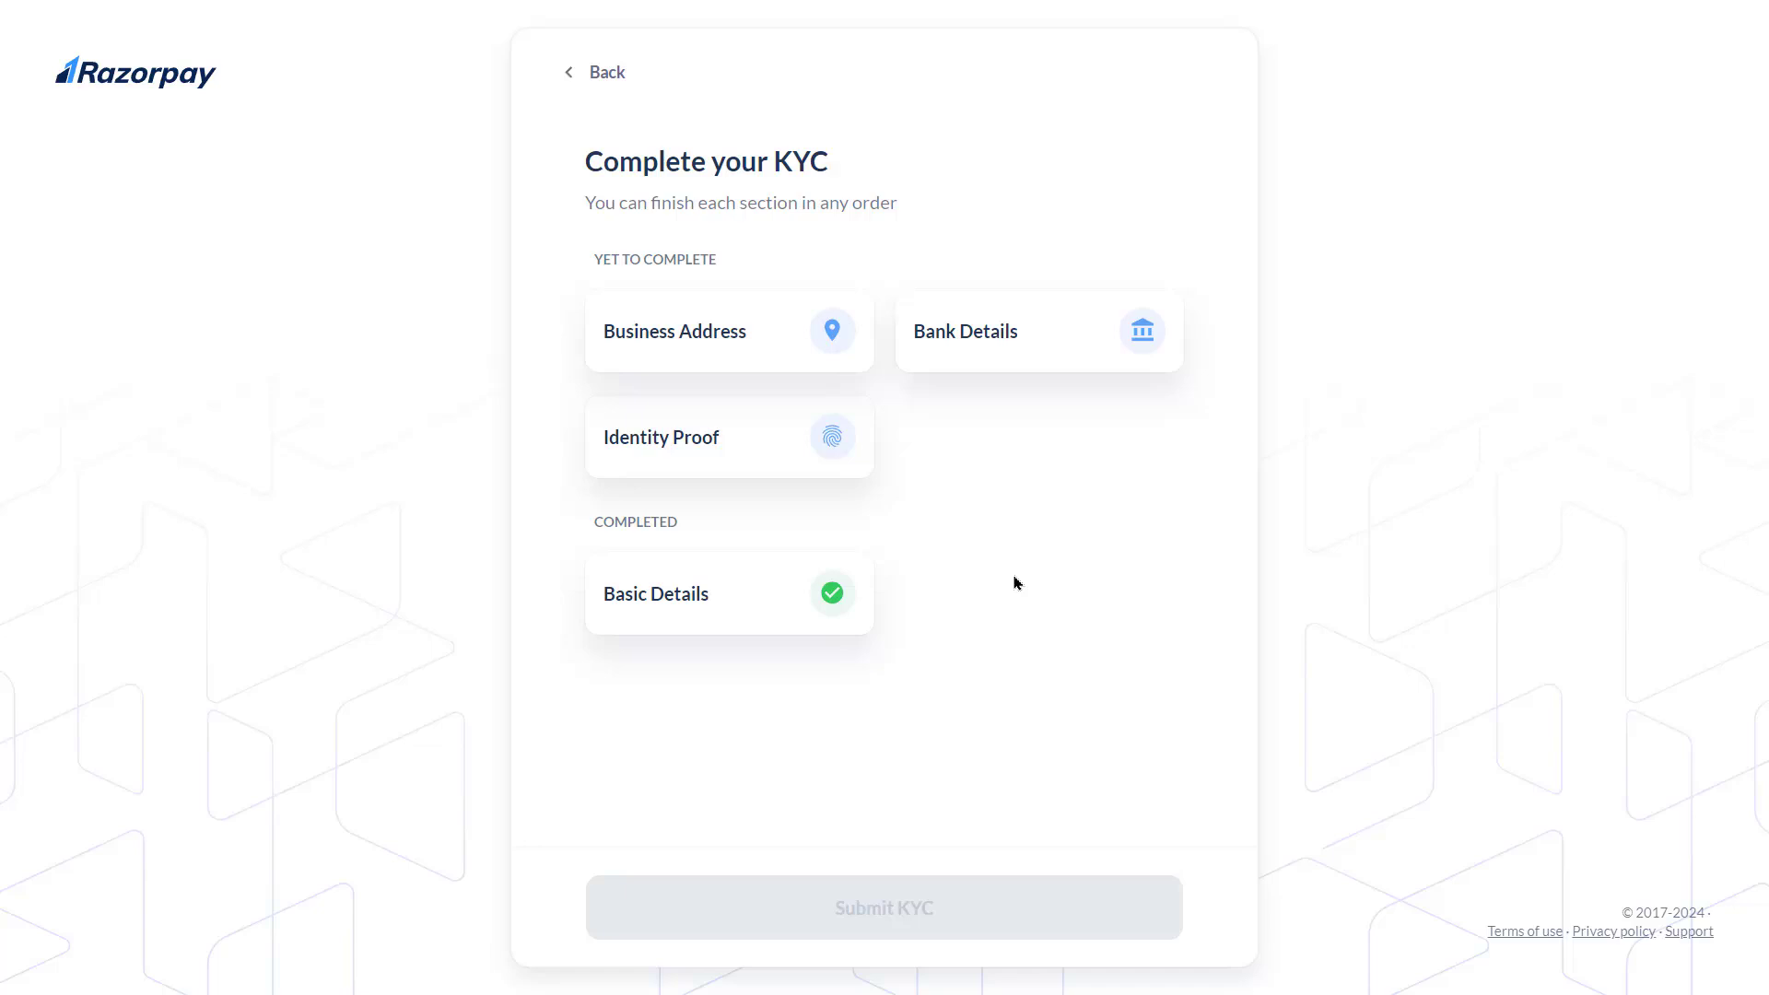
Fill in the Business Address and Bank Details cards, then open the Identity Proof card's DigiLocker and upload options
click(737, 339)
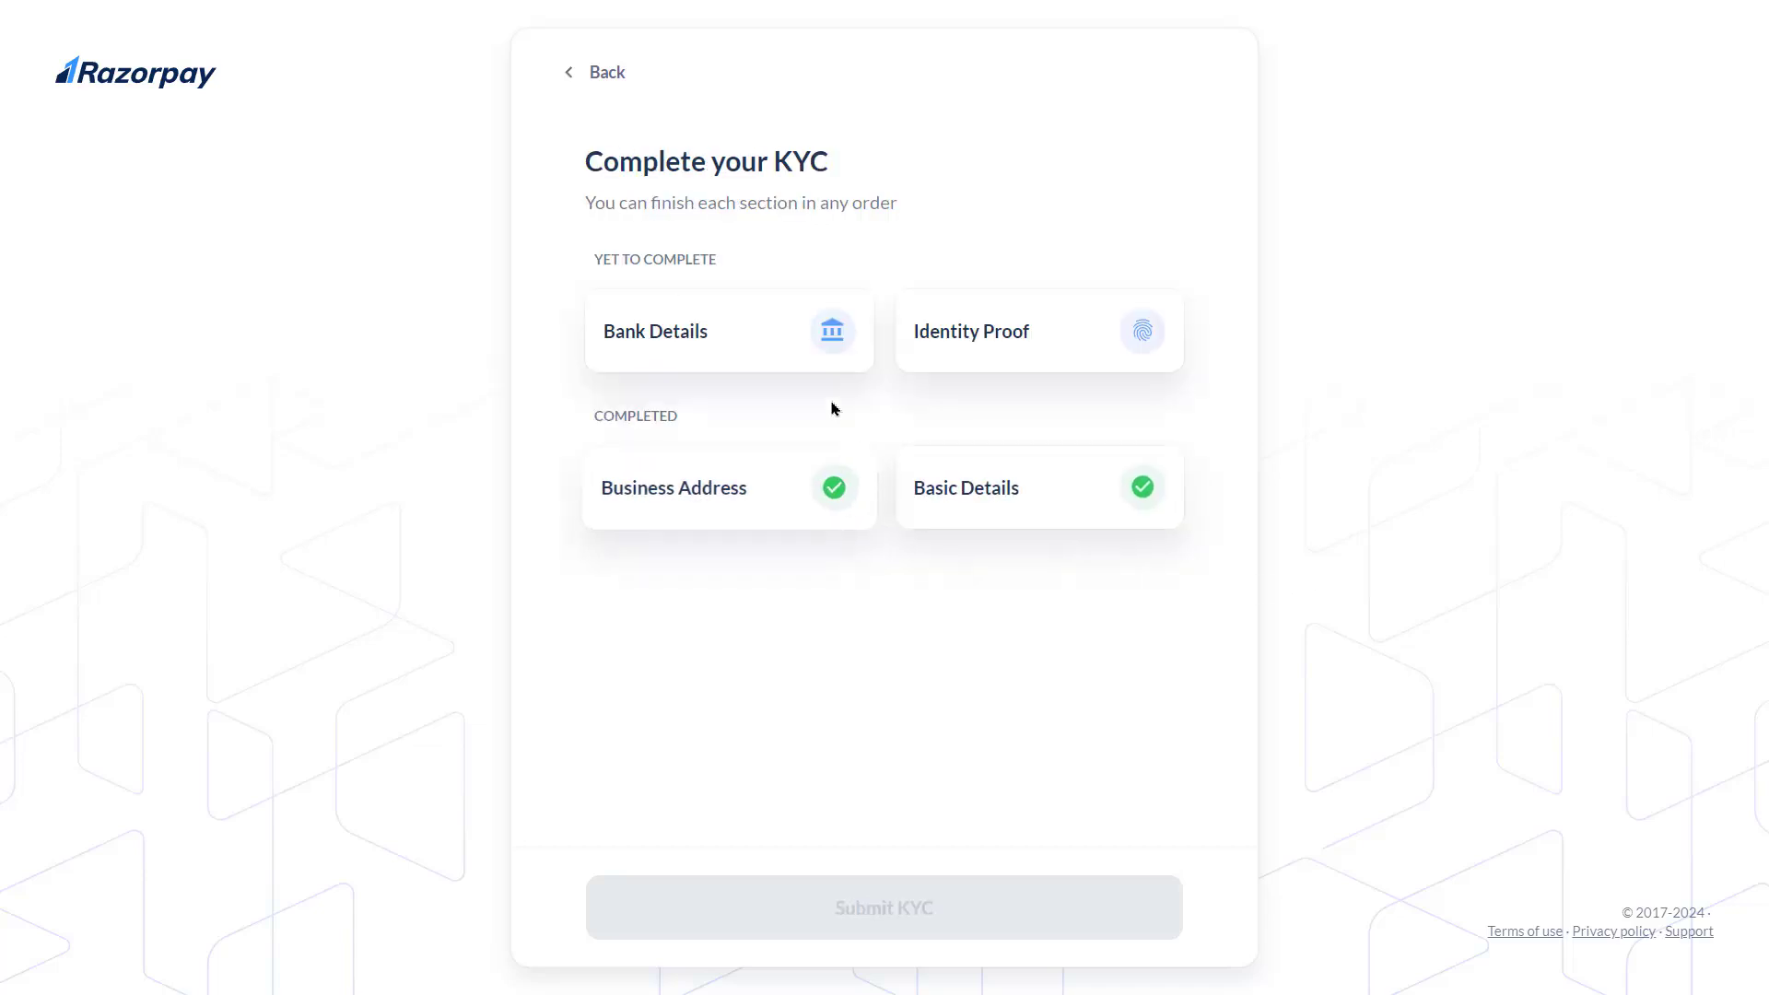
click(742, 309)
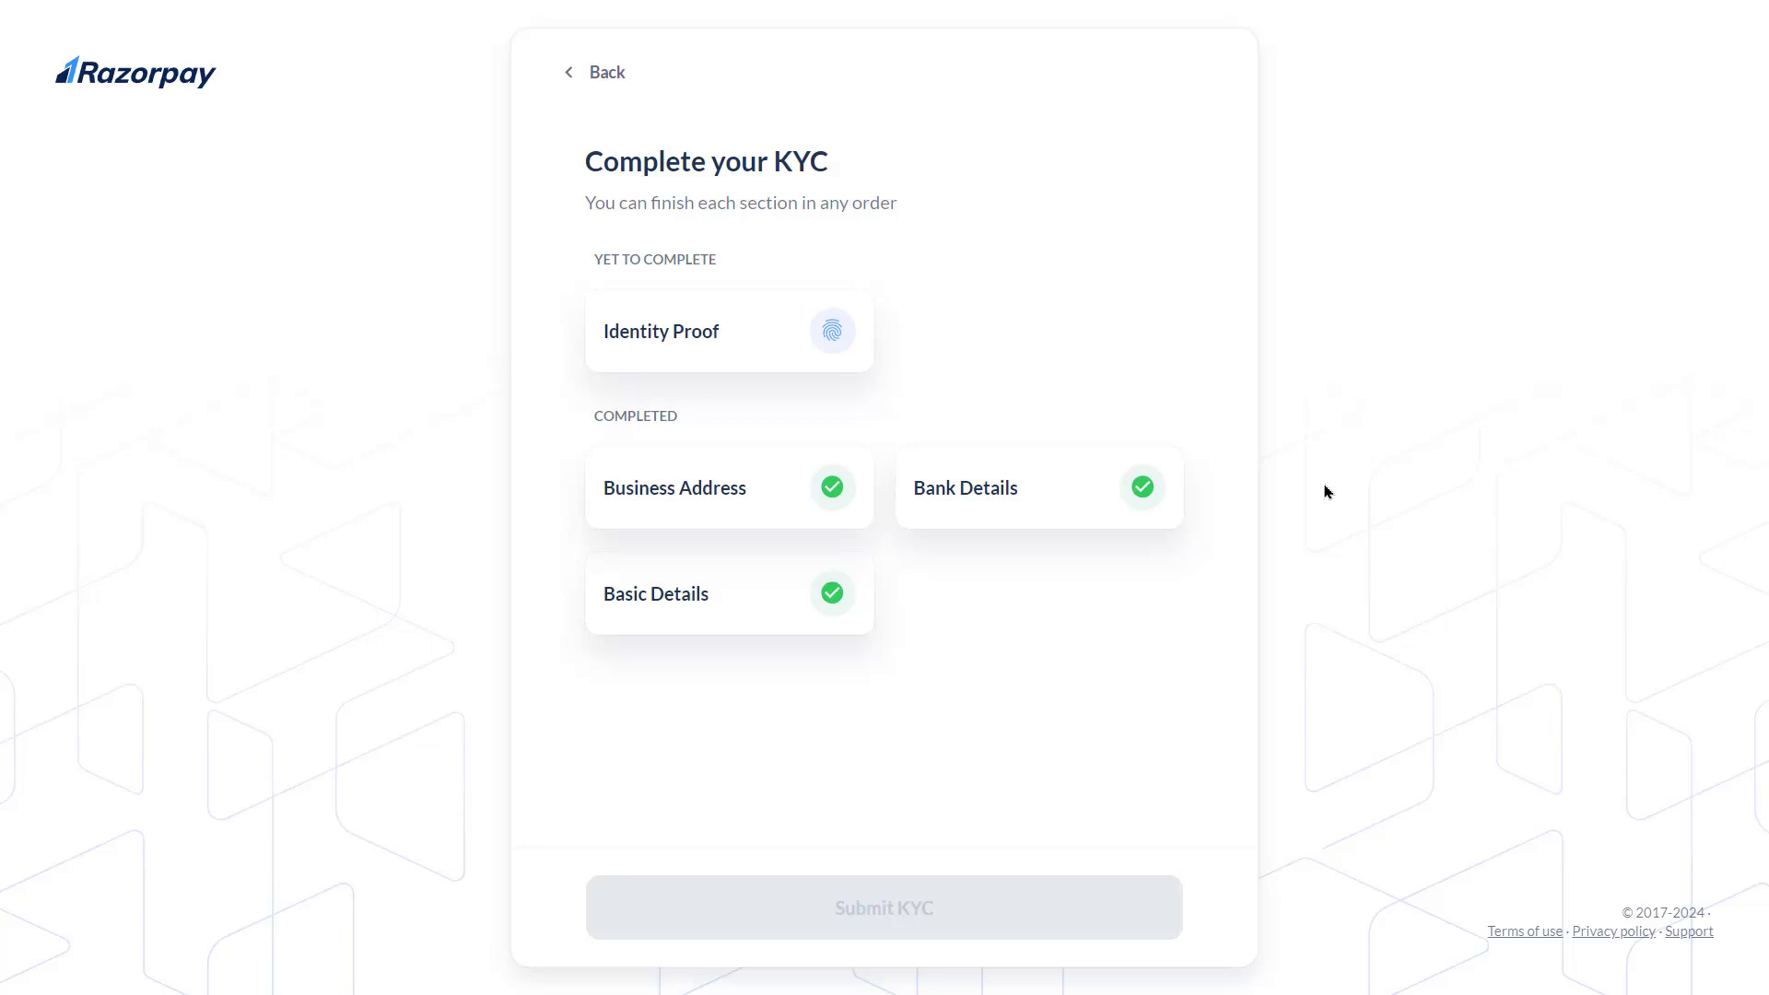
click(725, 339)
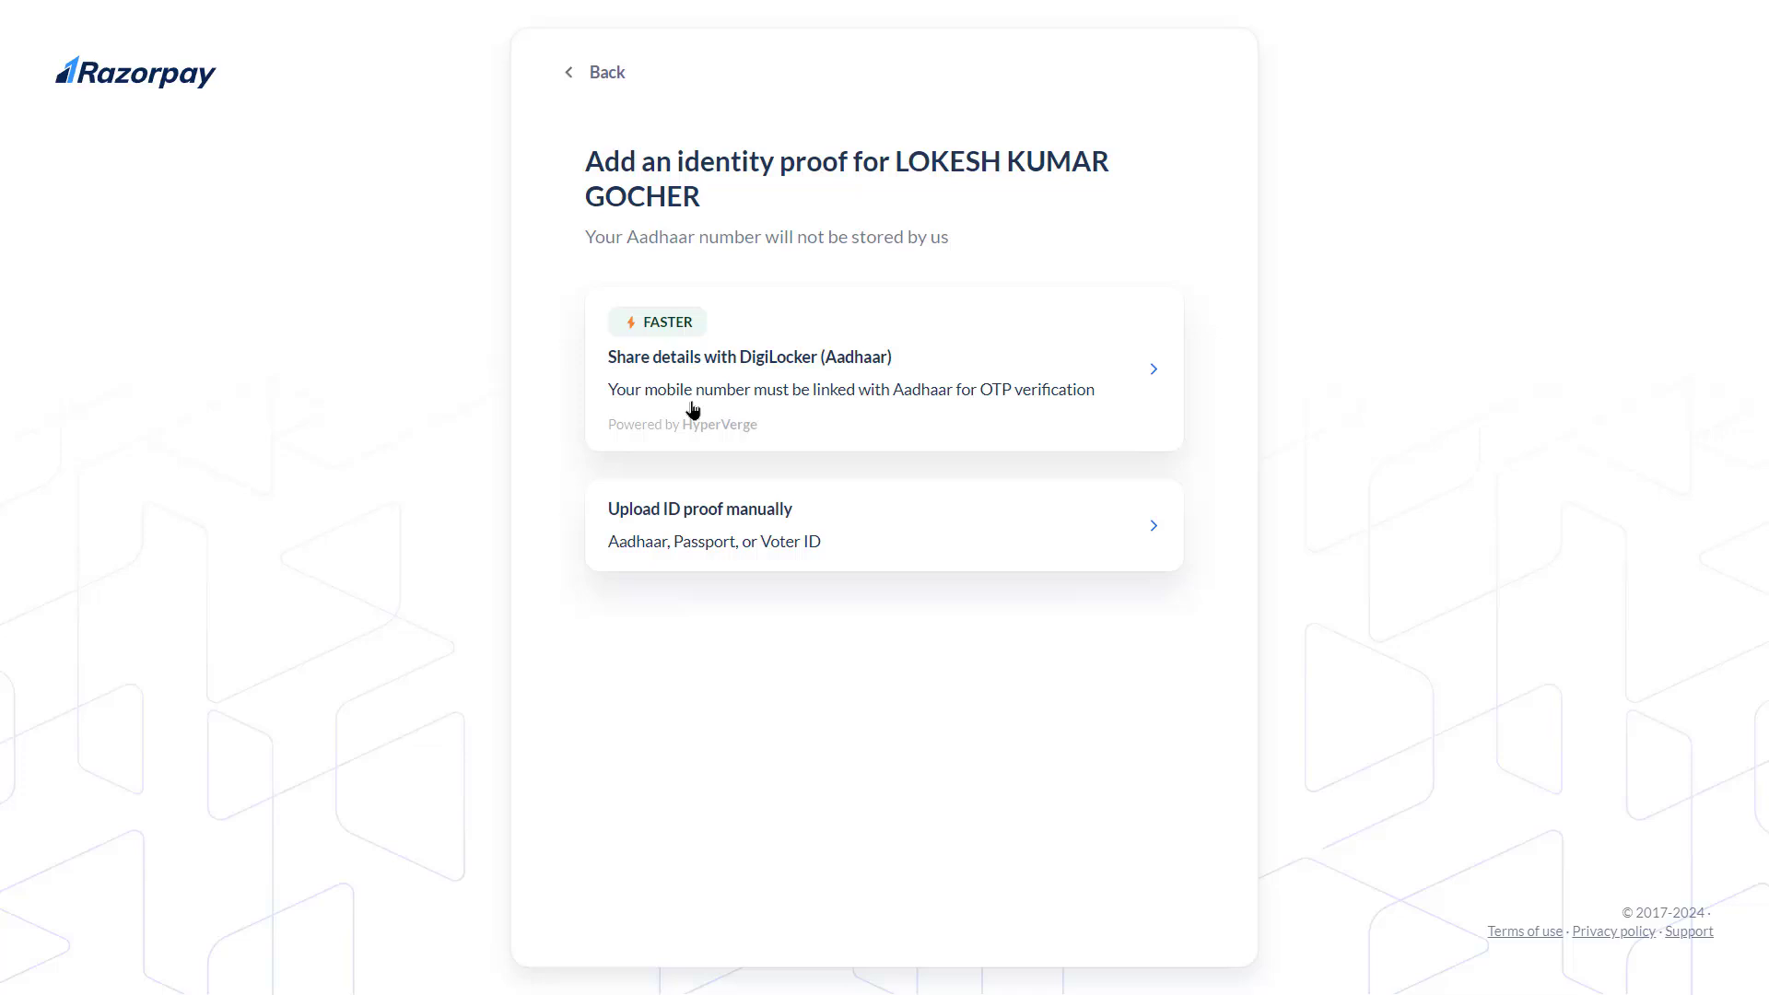
click(1159, 527)
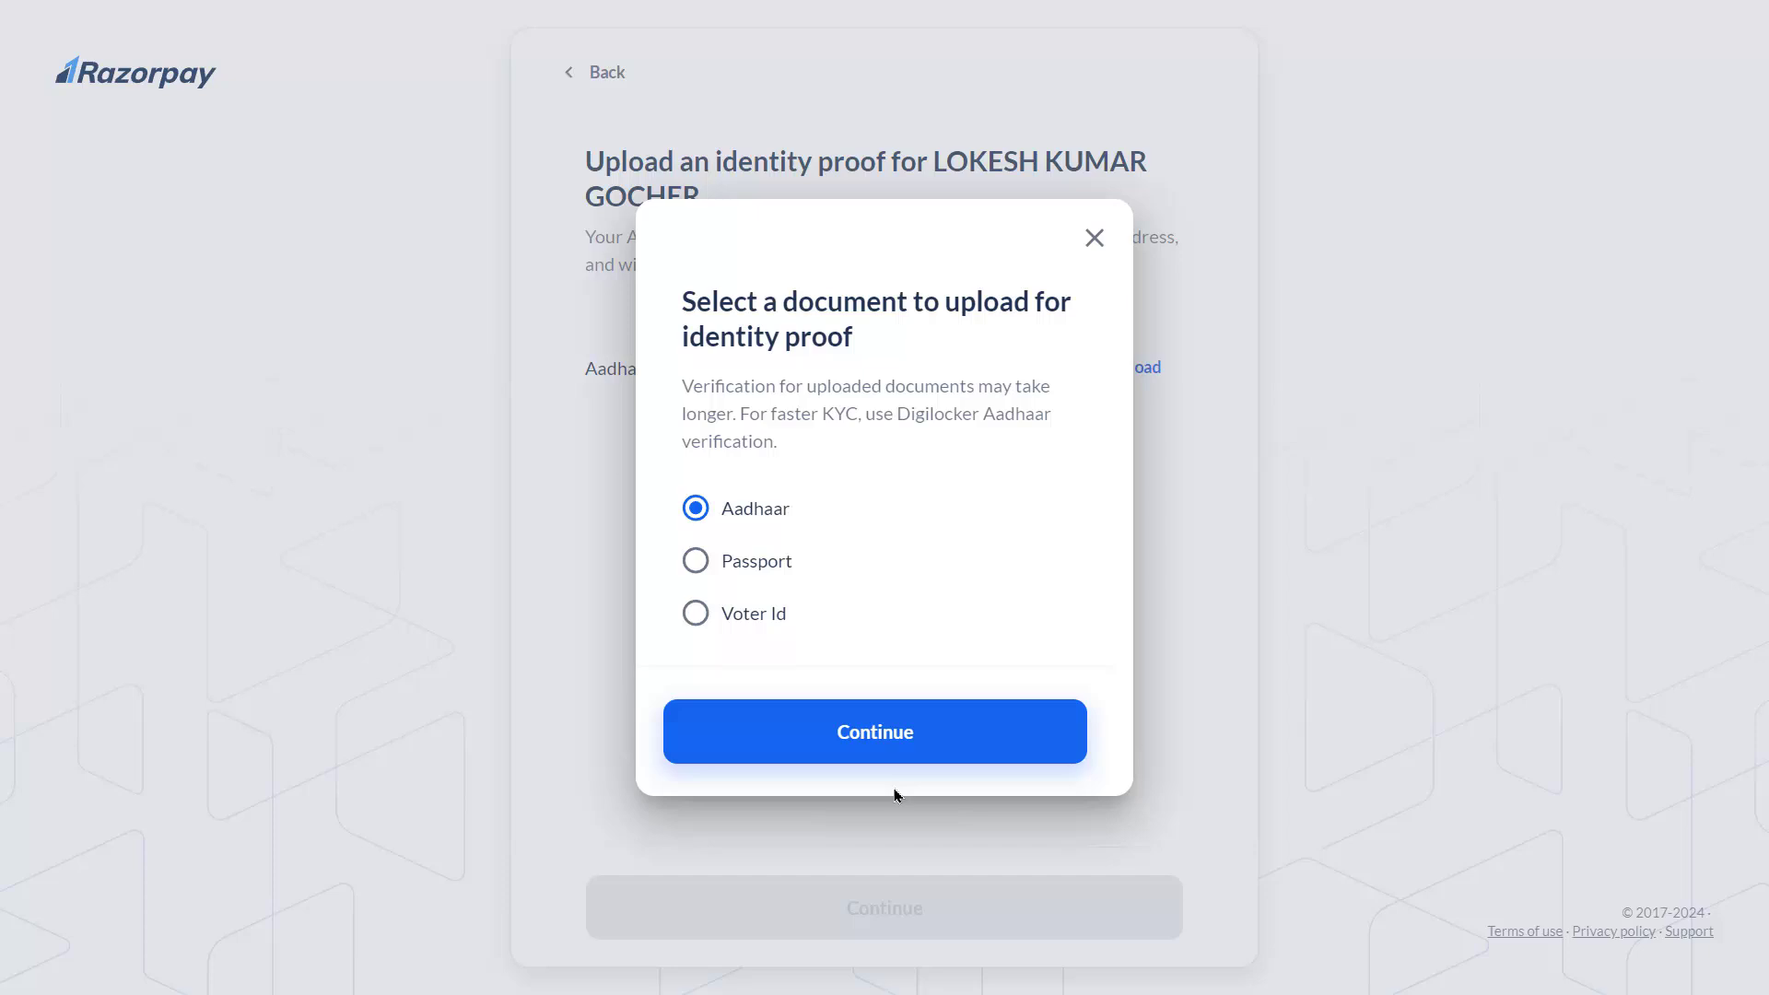
click(1093, 241)
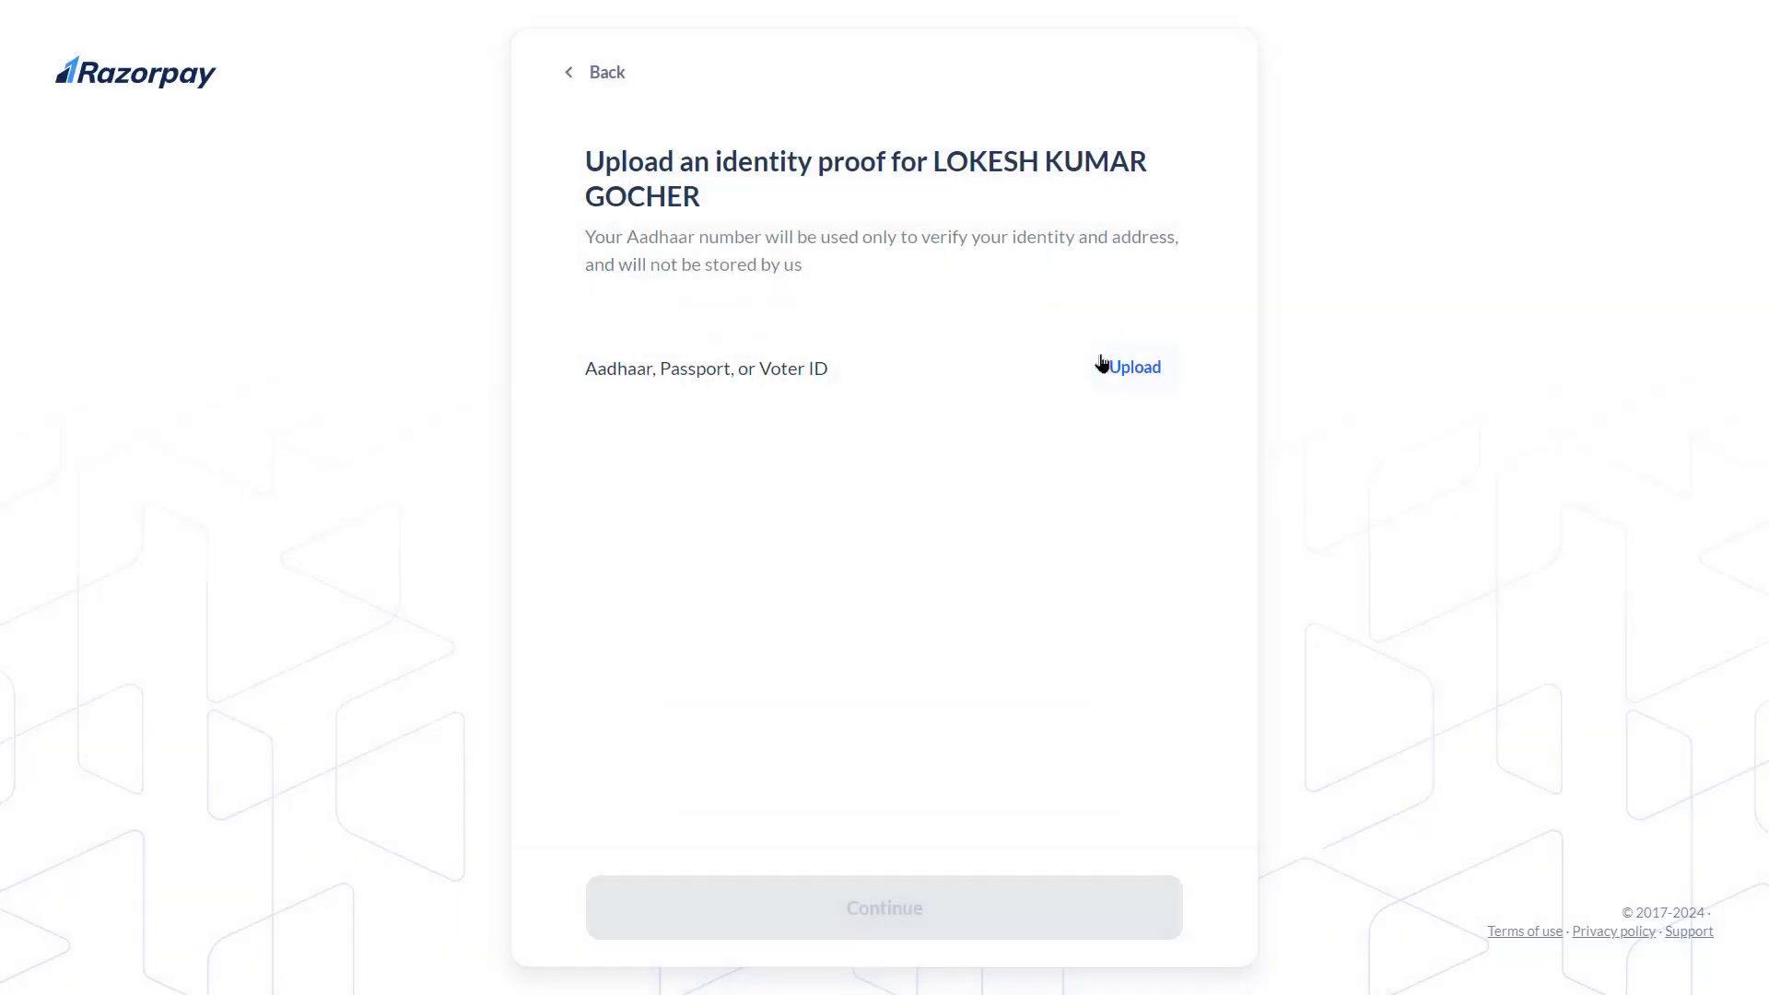
click(577, 78)
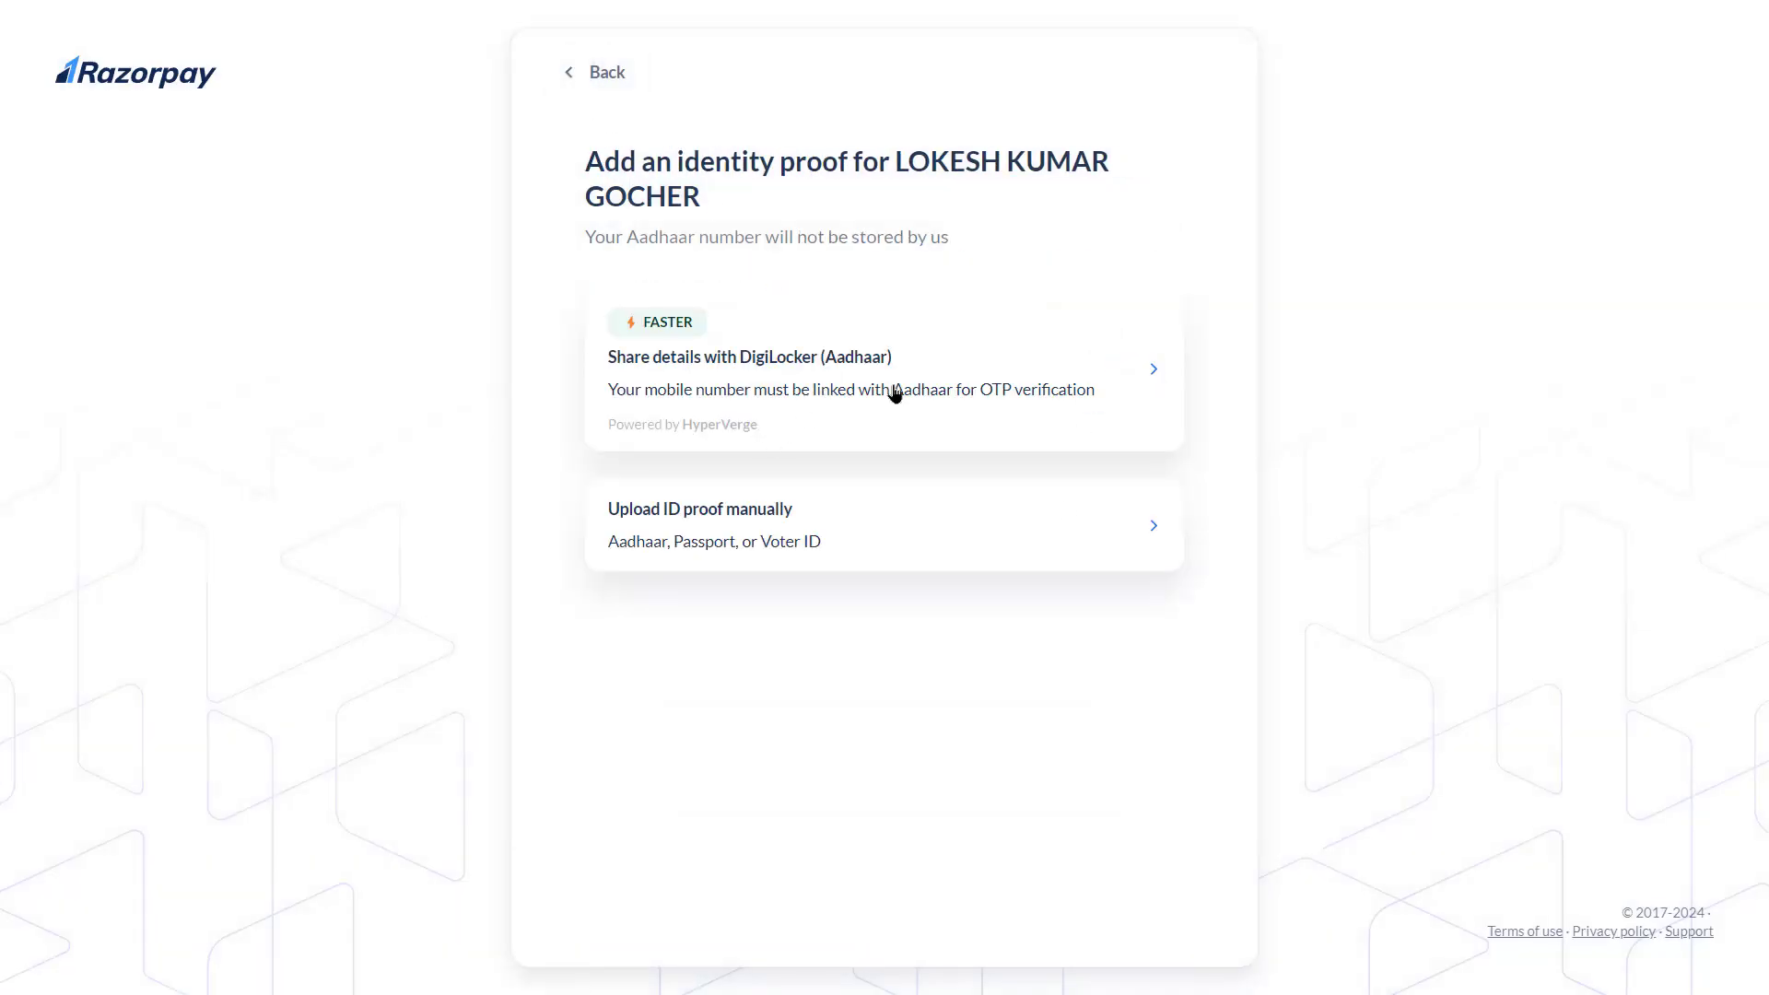
Choose DigiLocker (Aadhaar) sharing and sign in to DigiLocker with the Aadhaar number and security PIN
click(1097, 379)
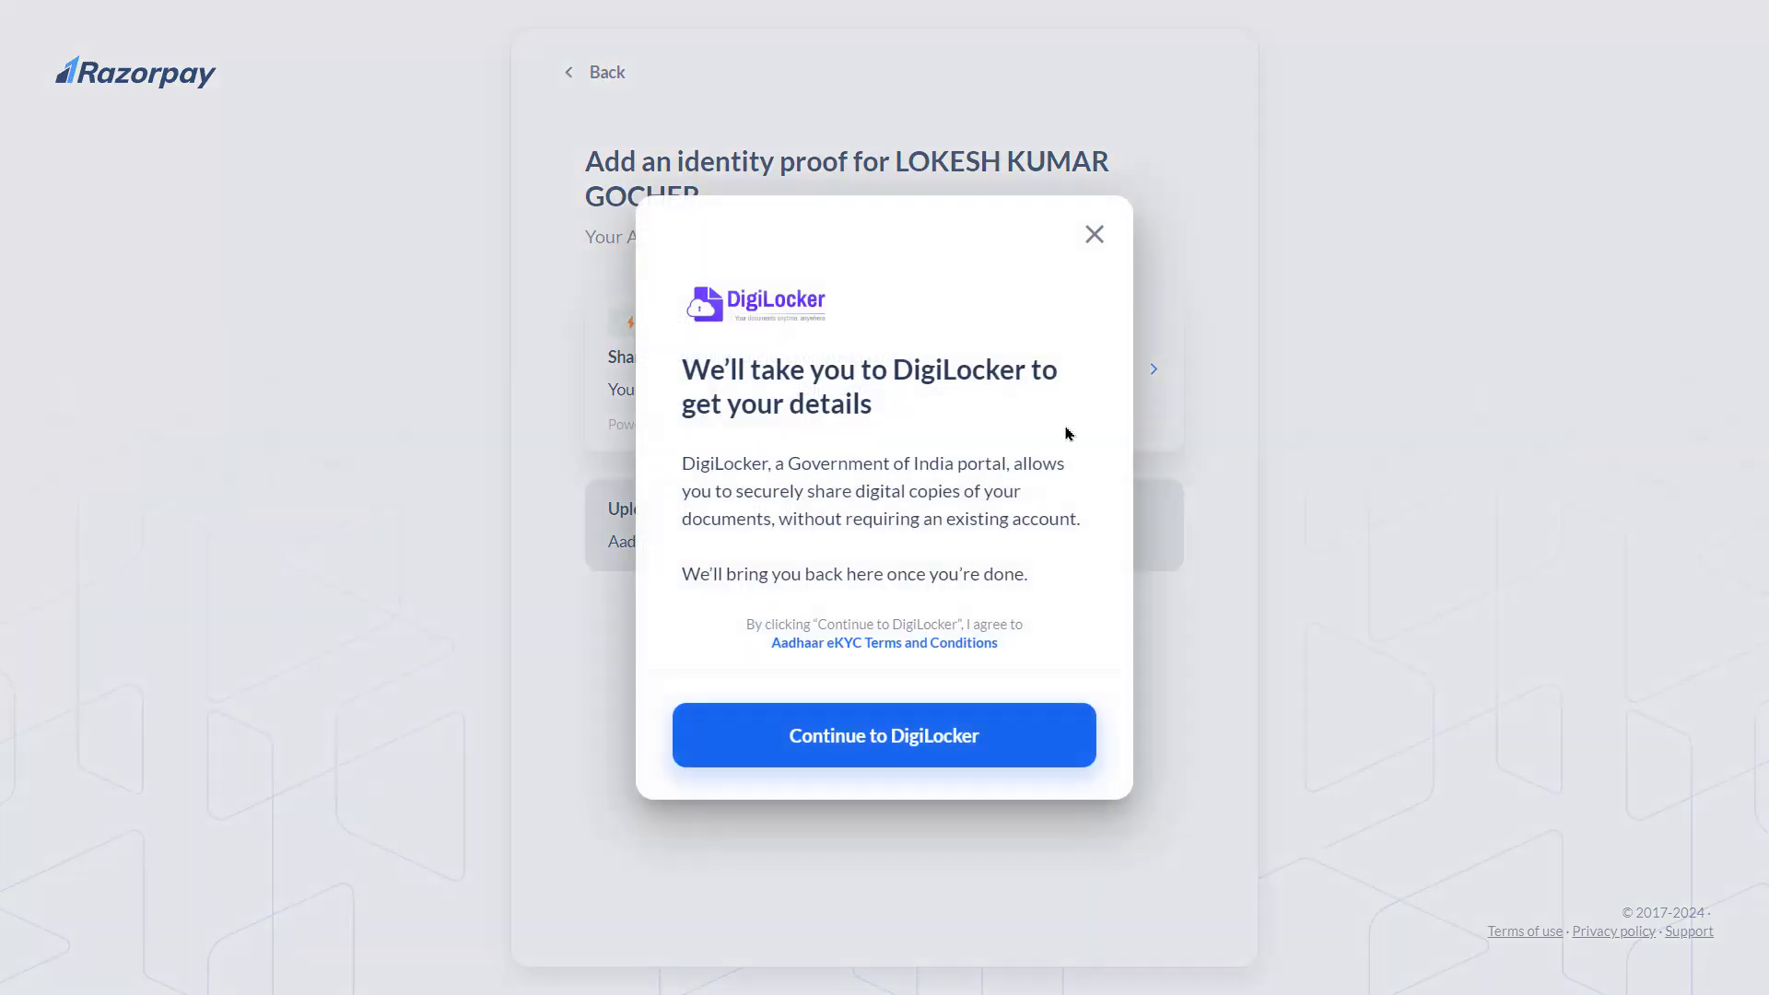
click(1060, 737)
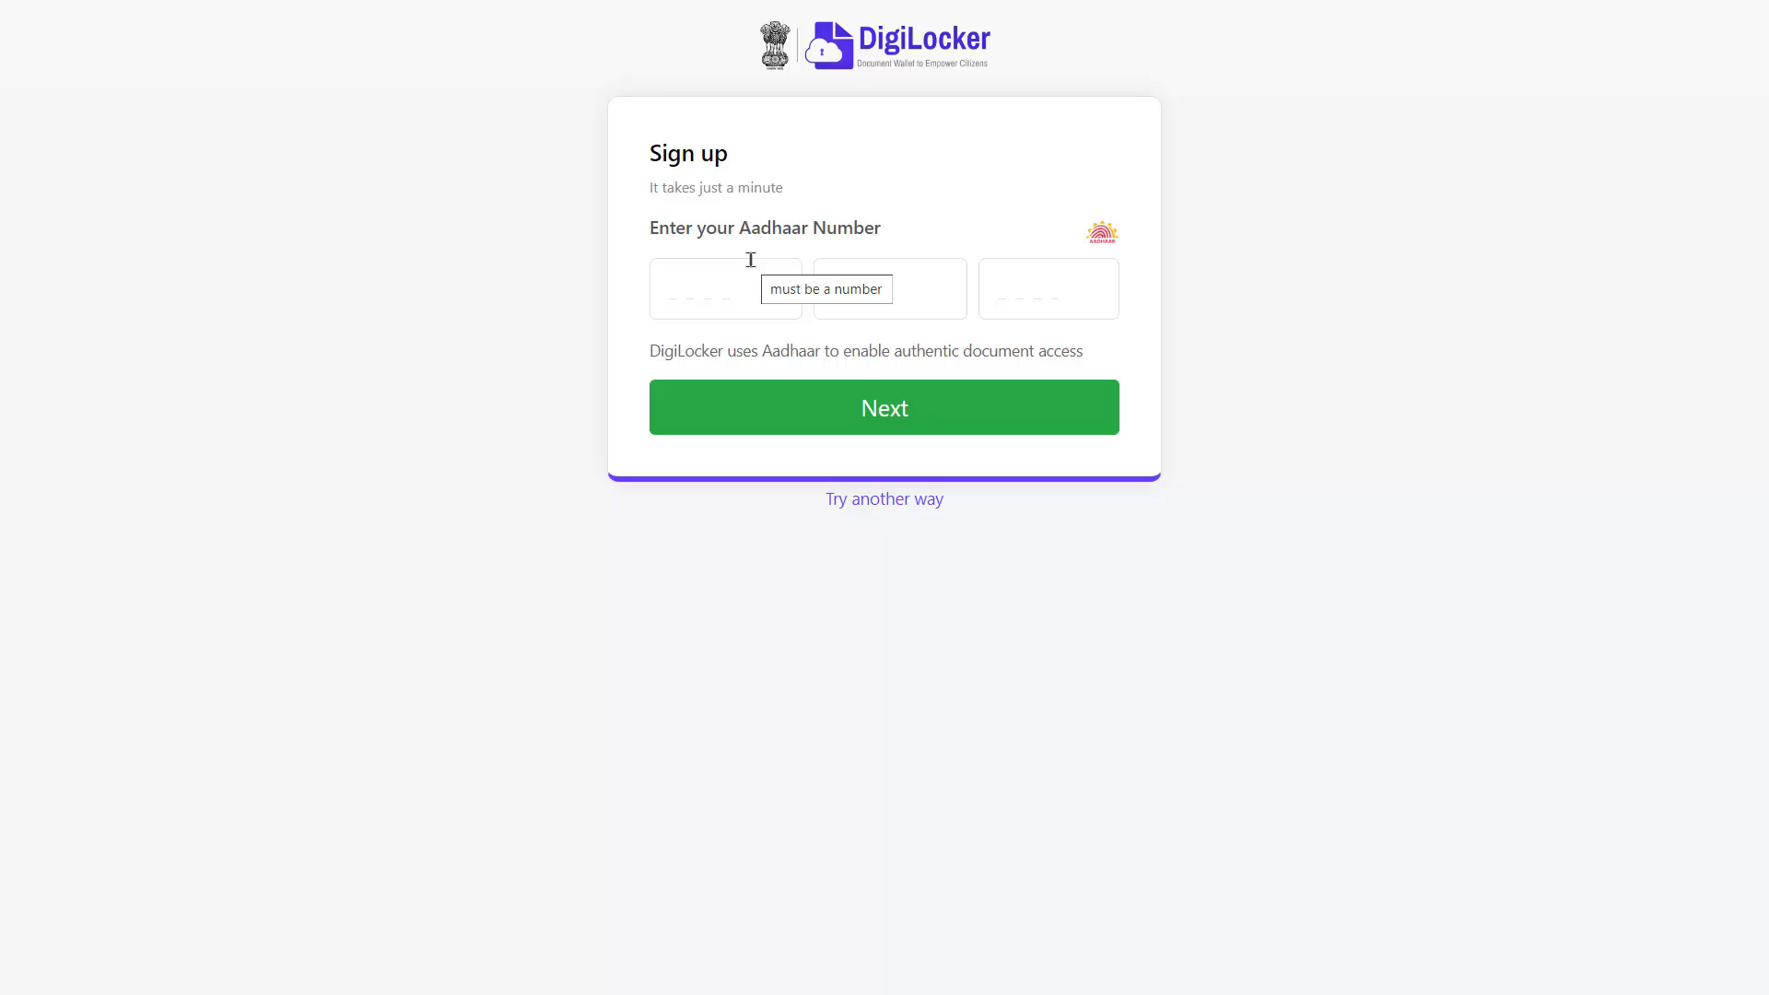
click(711, 288)
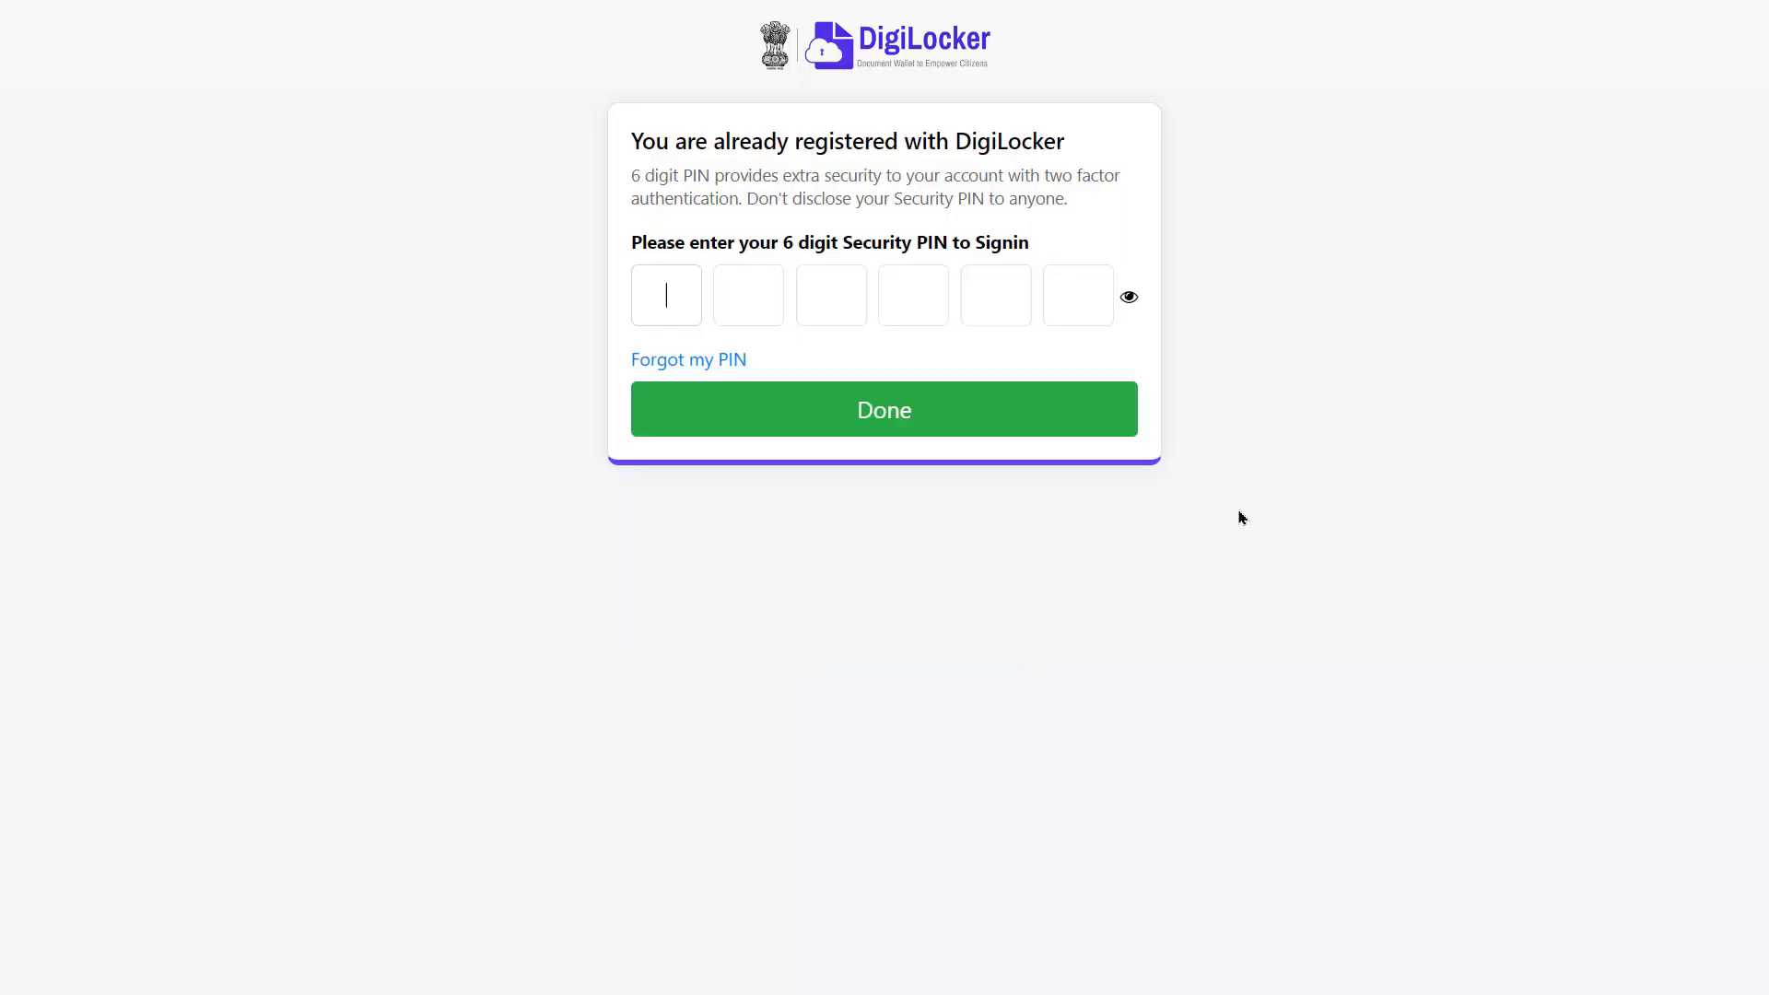
text(1)
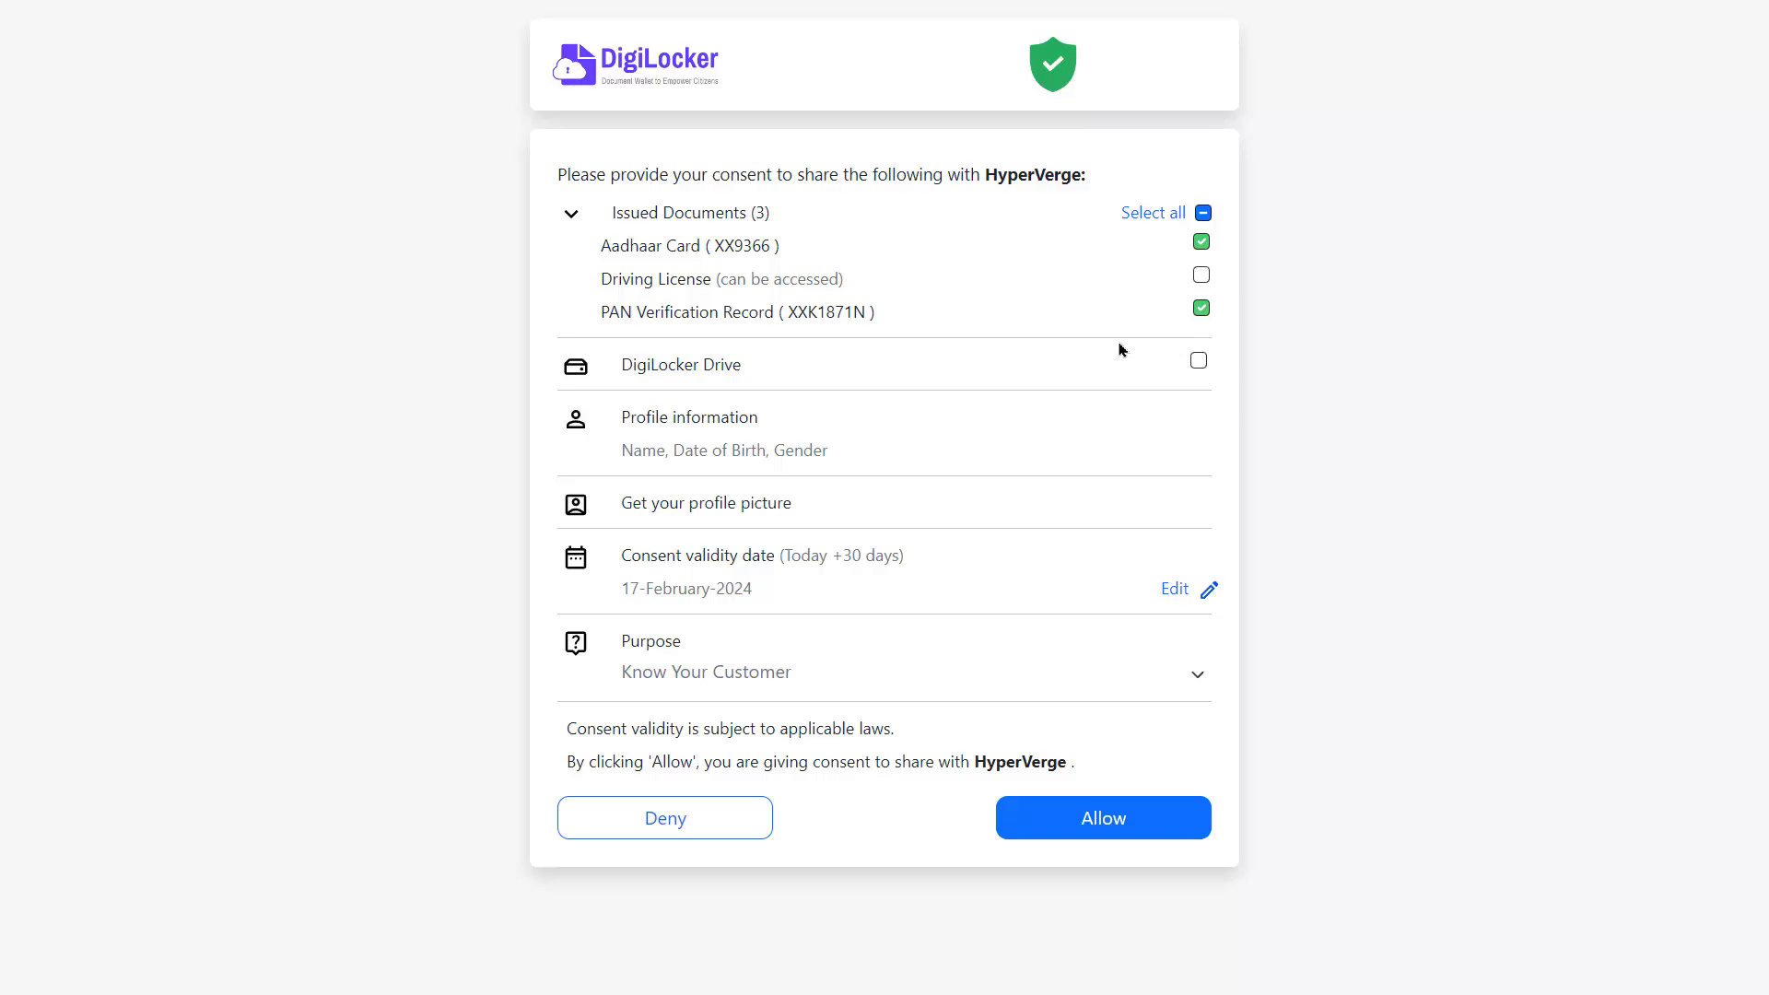
Allow DigiLocker to share the Aadhaar Card and PAN Verification Record with HyperVerge
click(1104, 818)
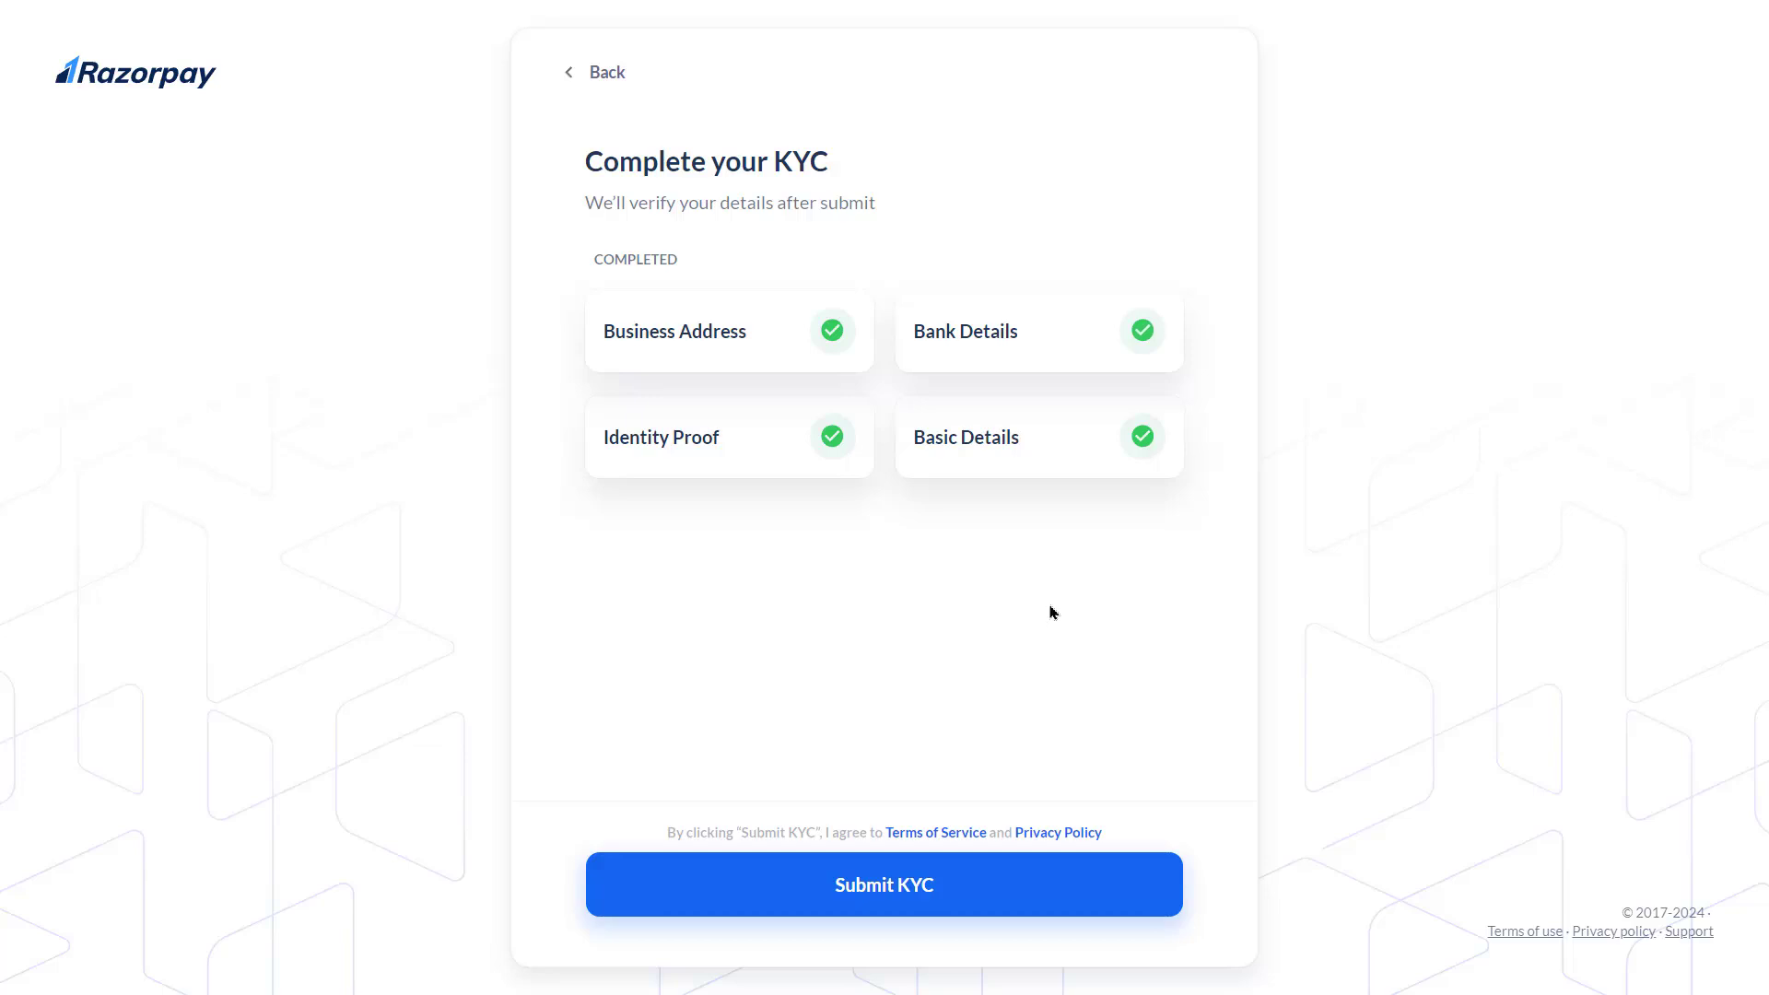
Submit the fully completed KYC from the Complete your KYC page
click(882, 890)
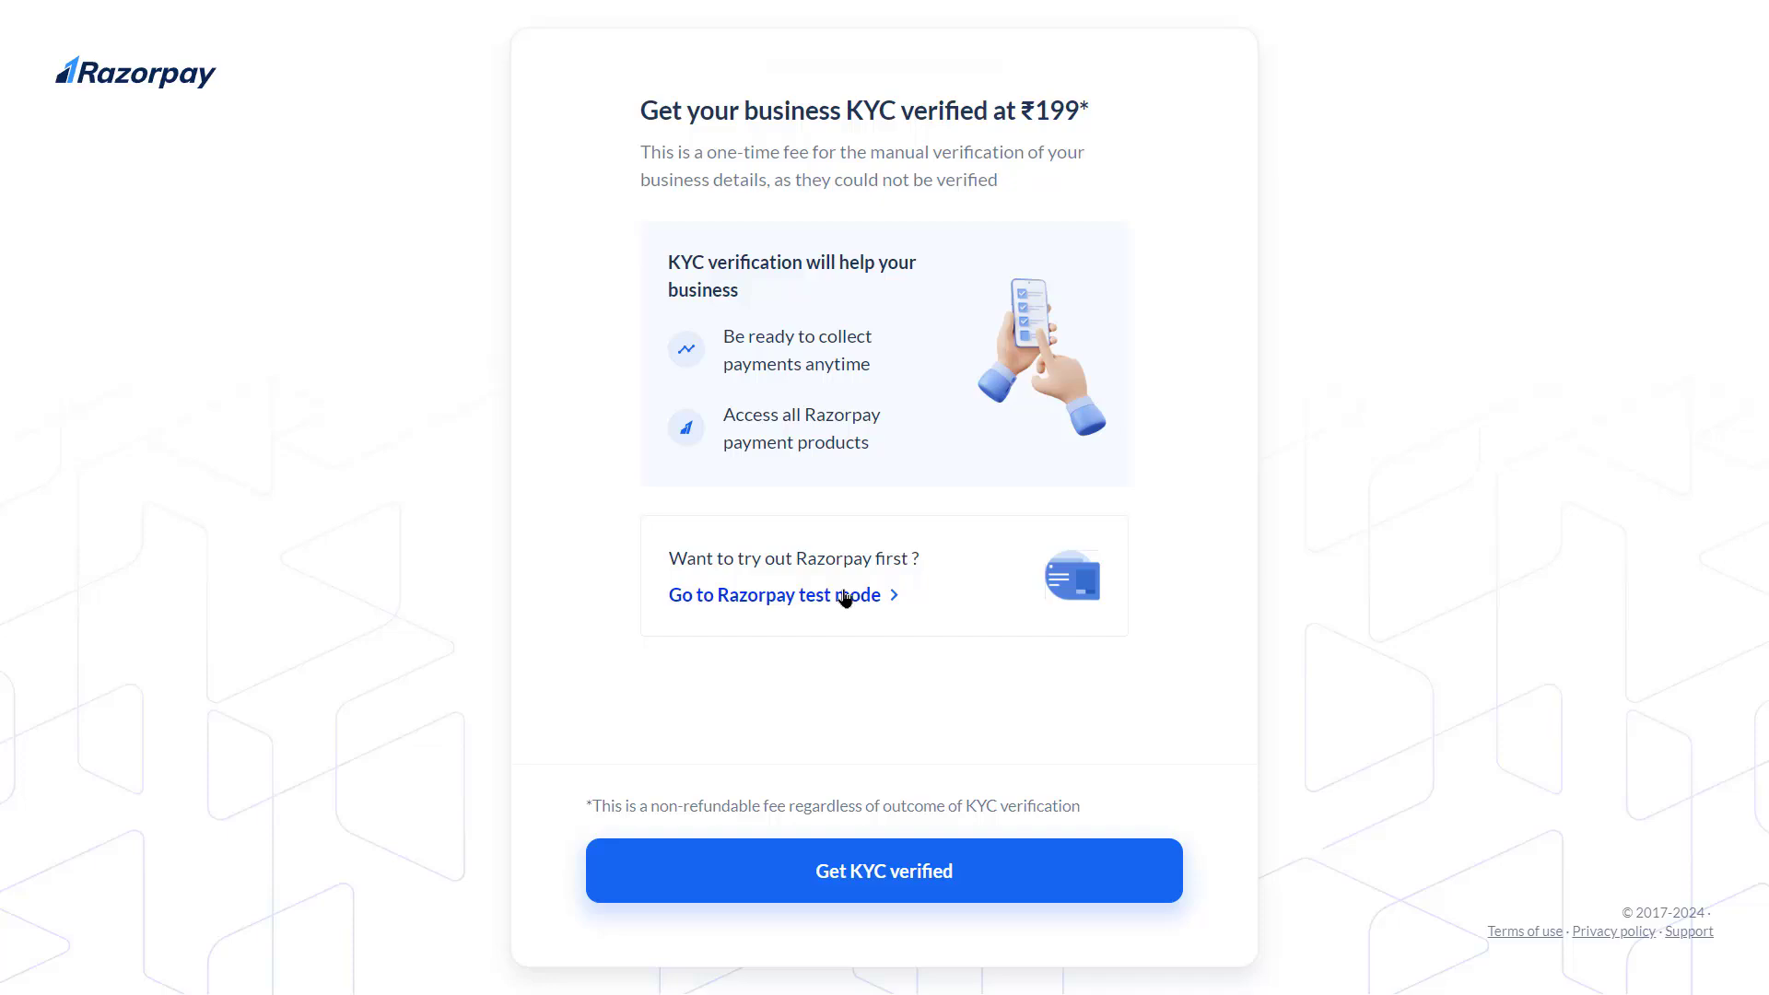
click(906, 872)
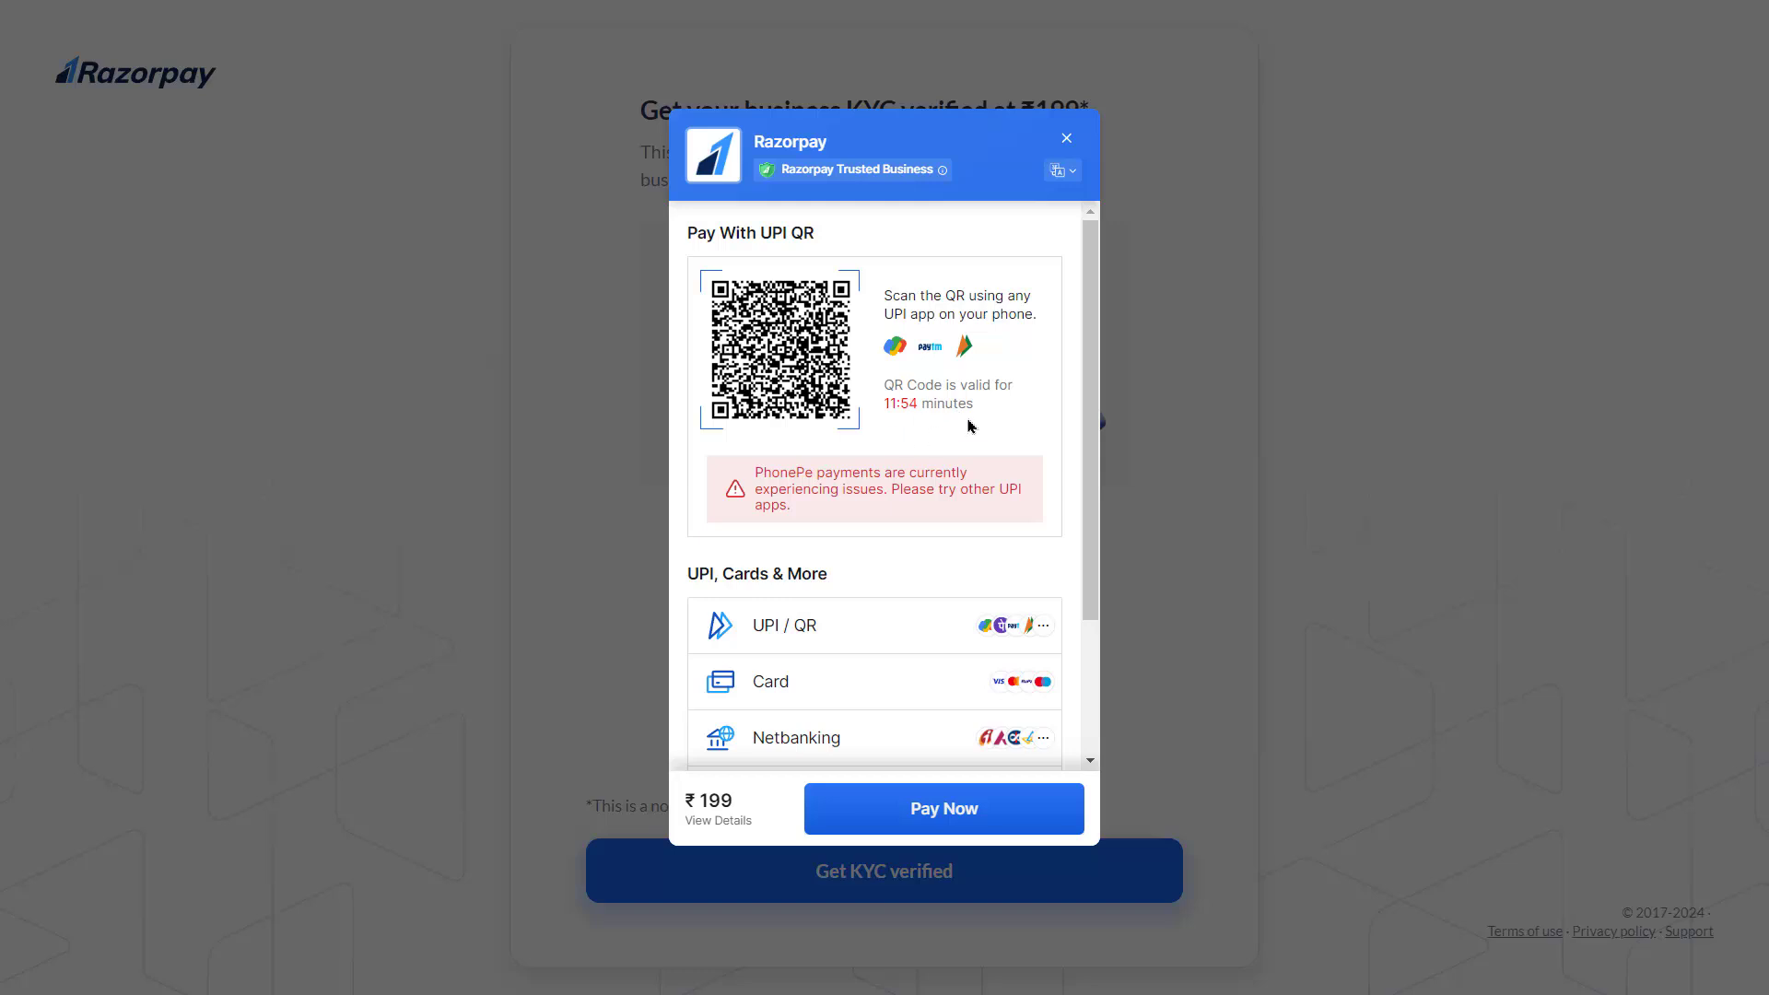
scroll(969, 425, down, 2)
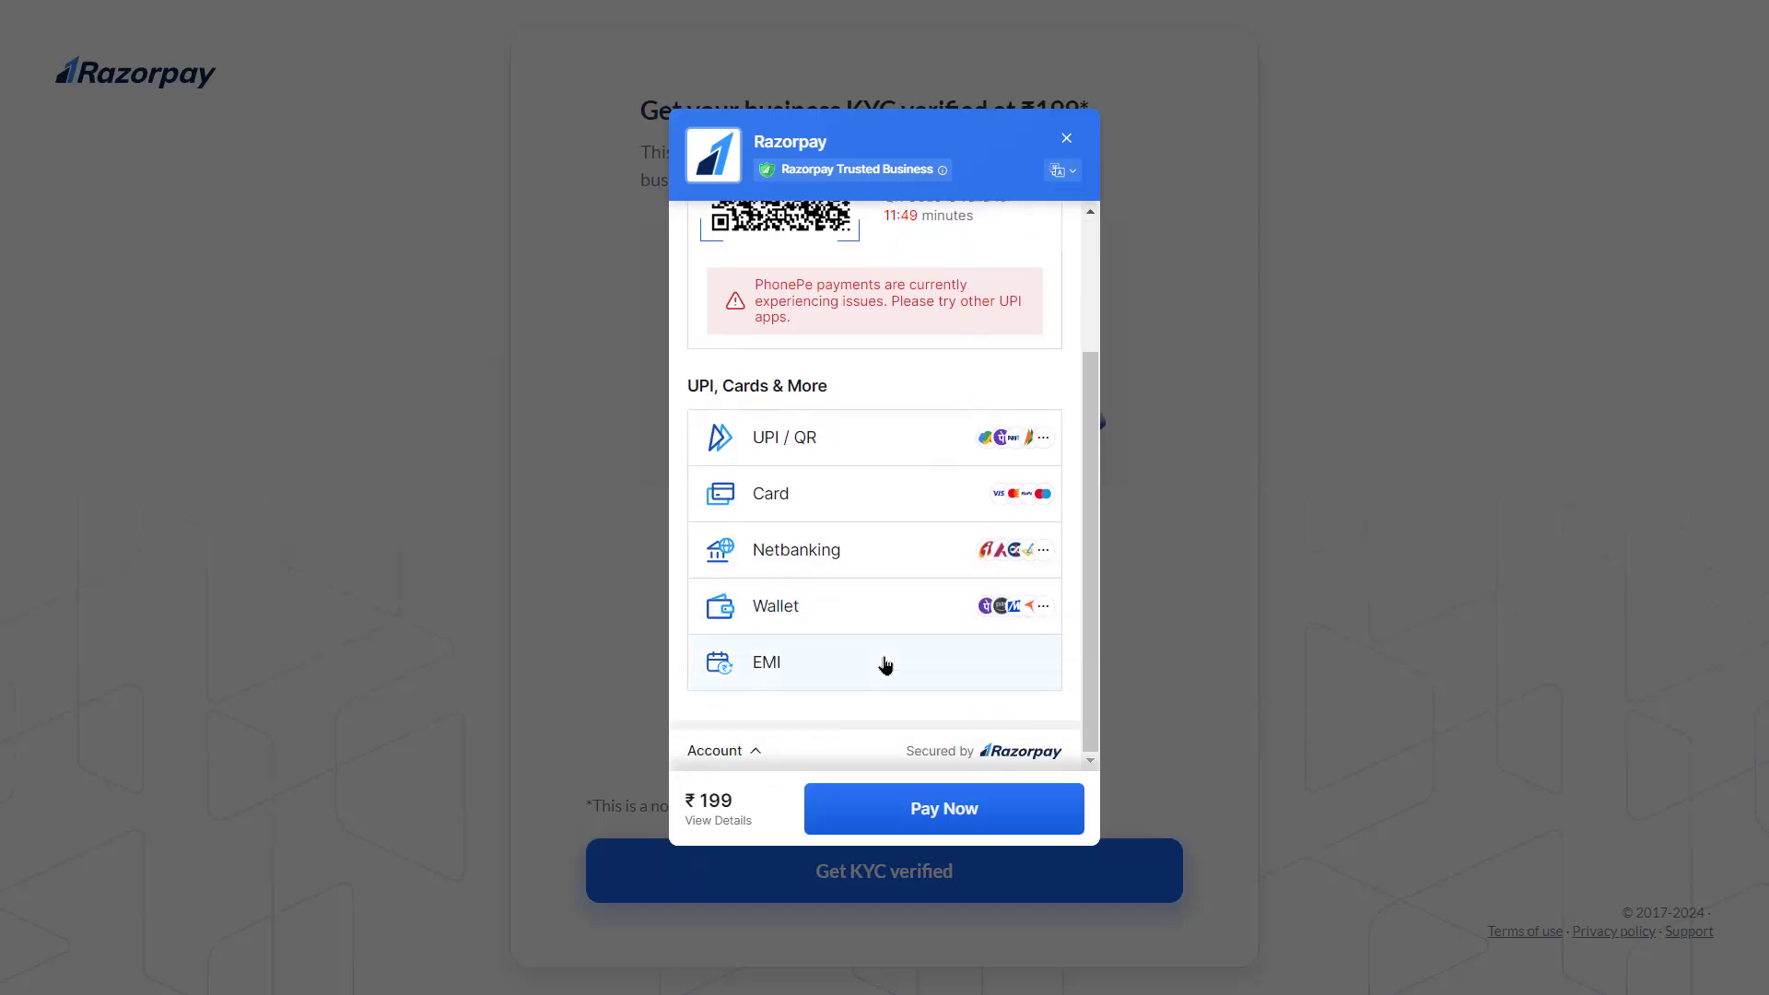
scroll(884, 665, up, 2)
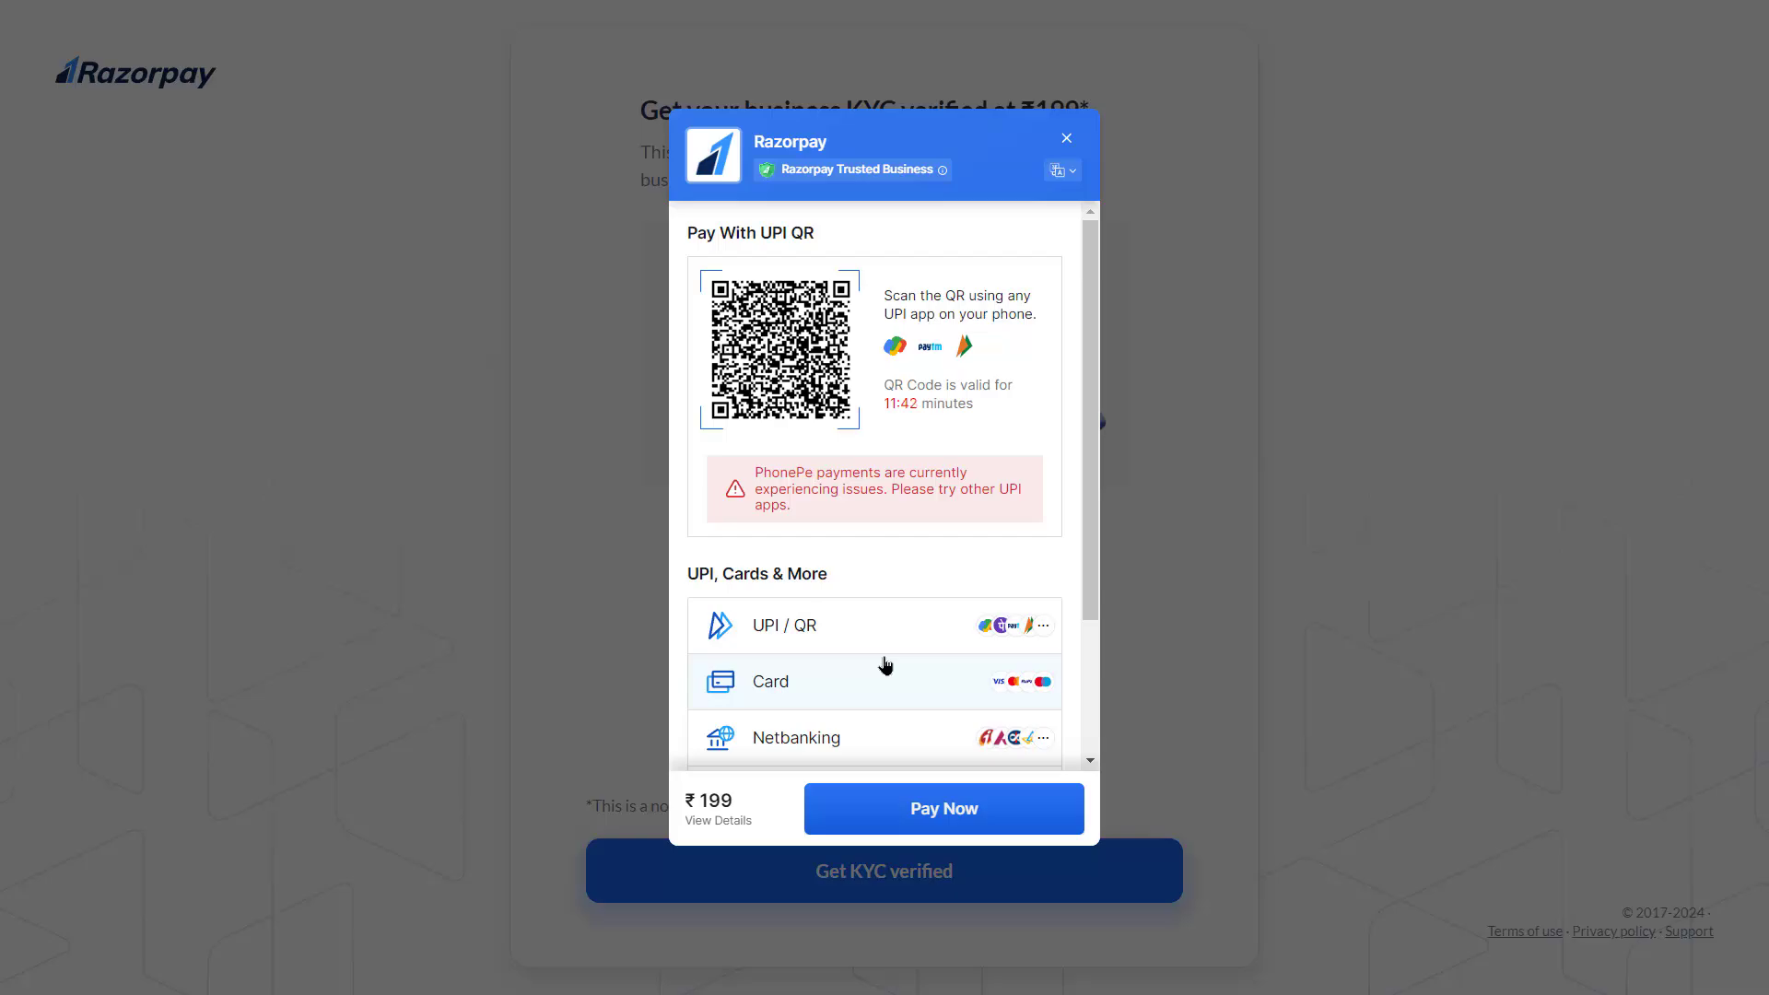
click(1430, 337)
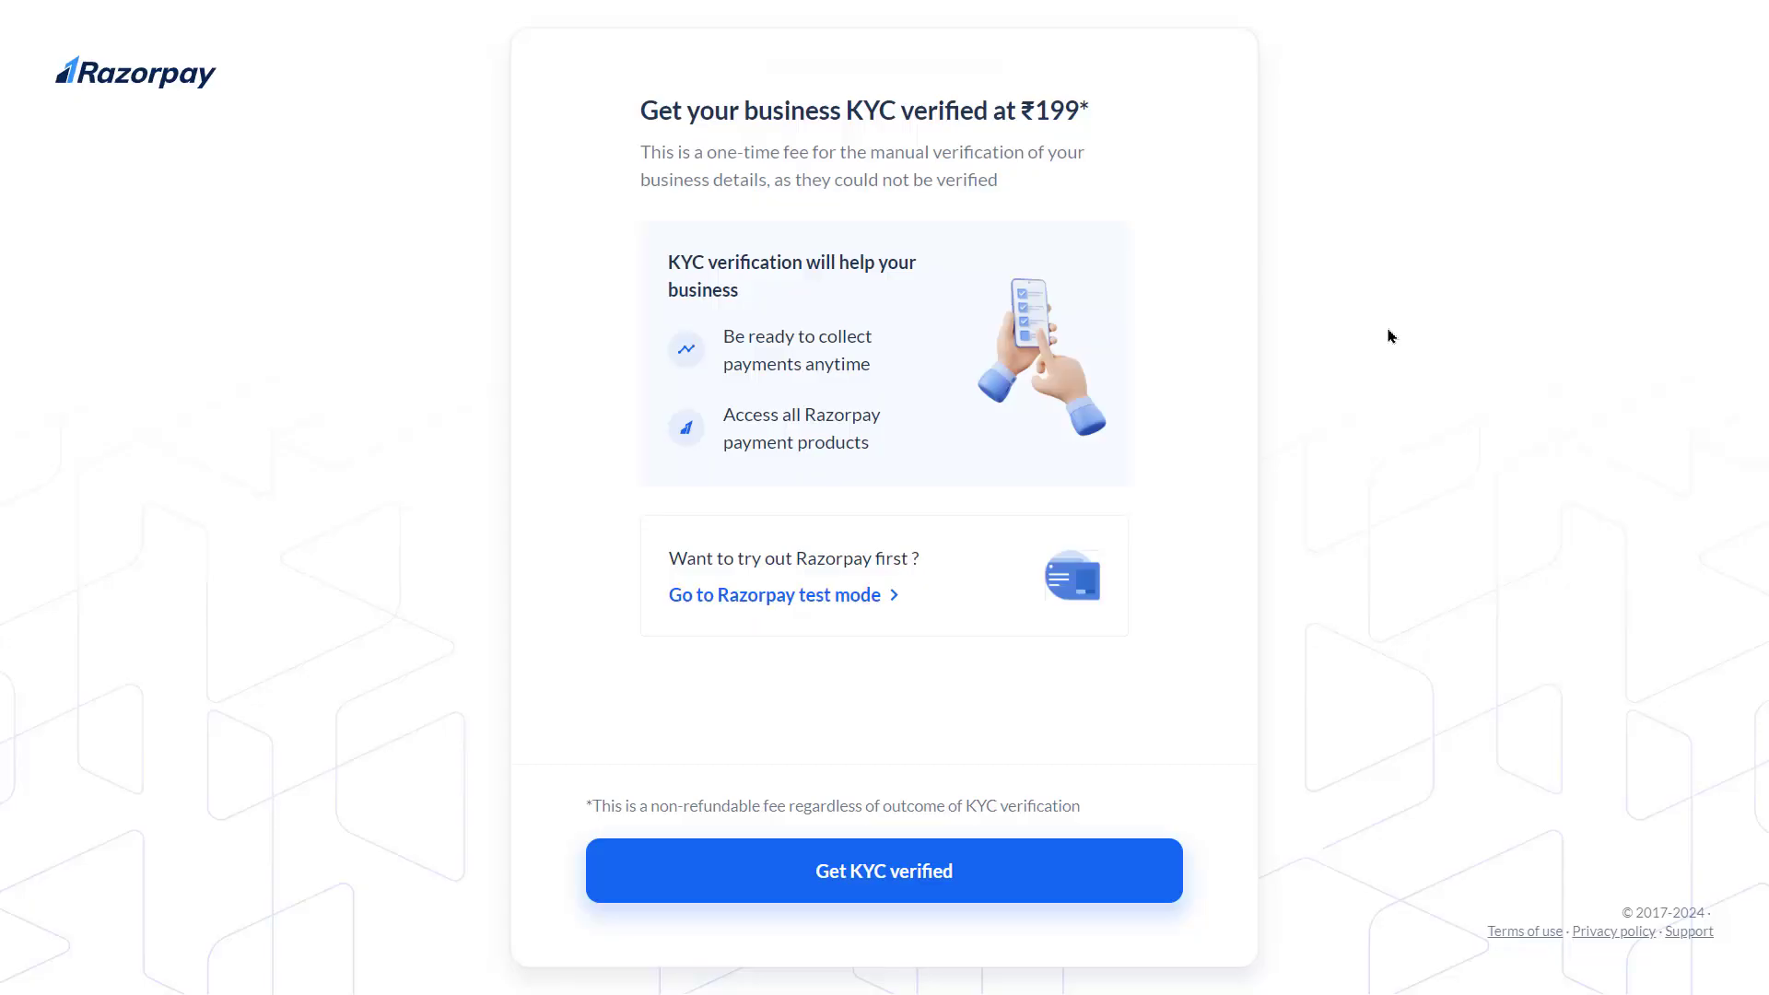
Enter test mode, try switching to Live Mode, dismiss the KYC-required notice, and restart KYC verification
click(794, 606)
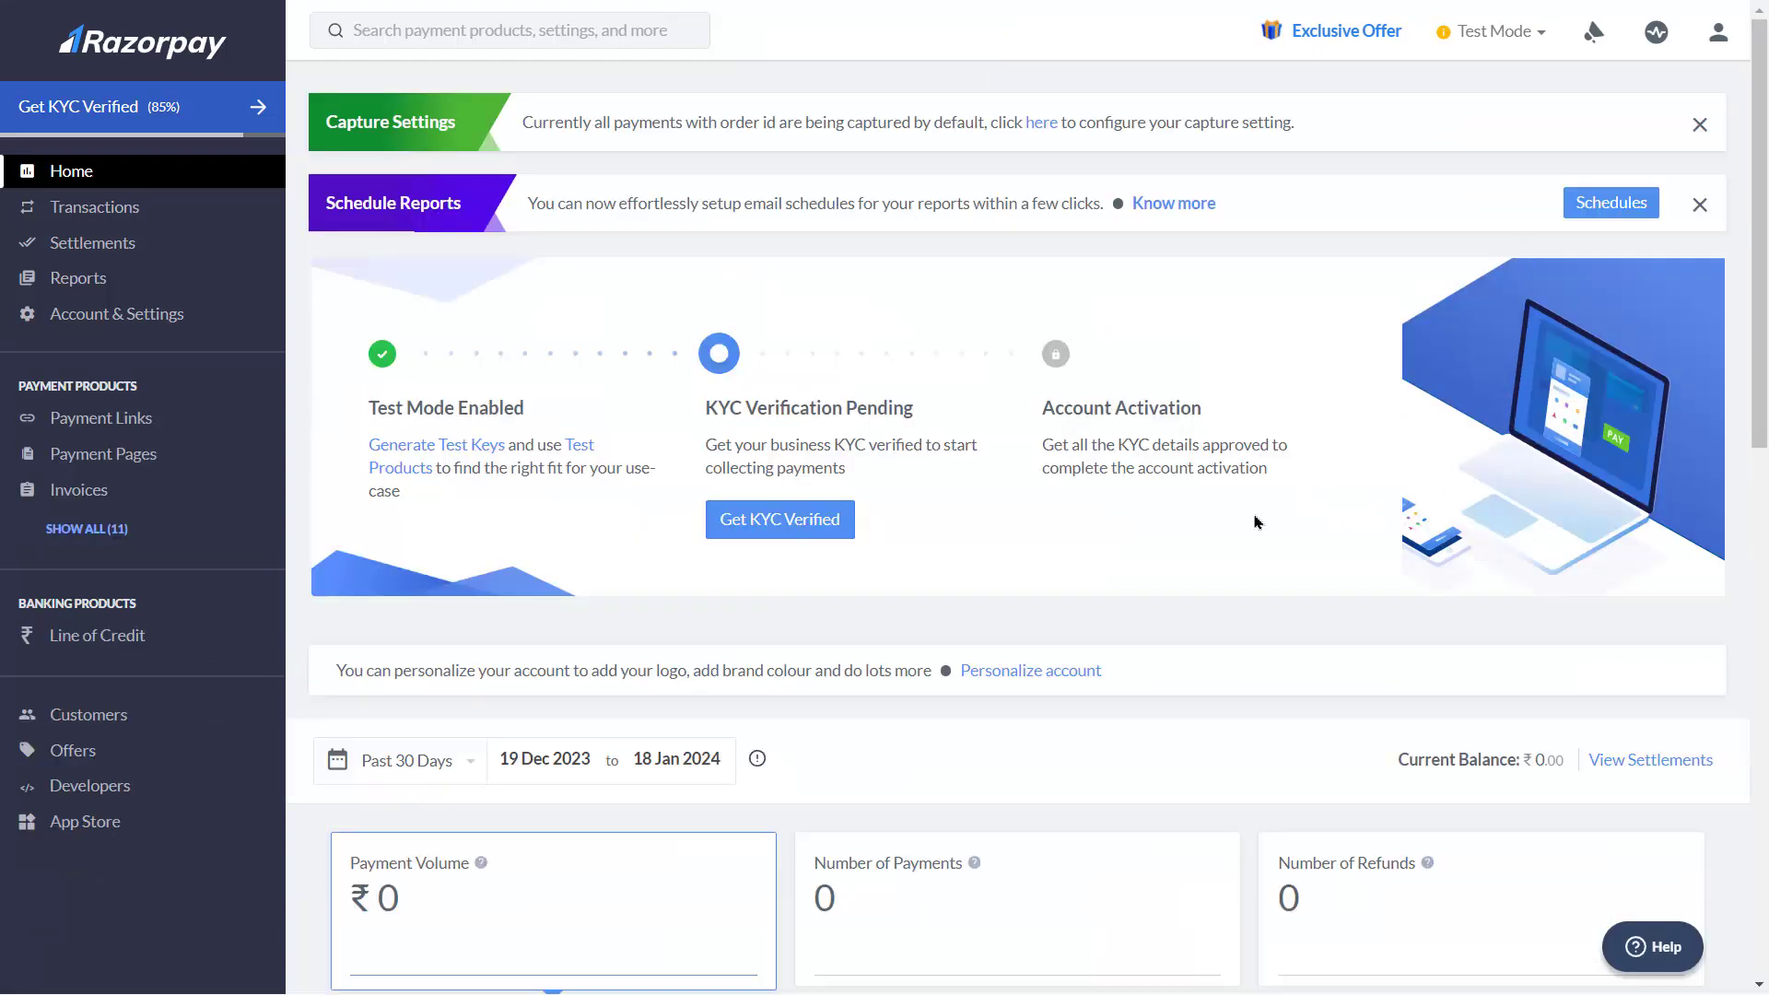
click(1532, 37)
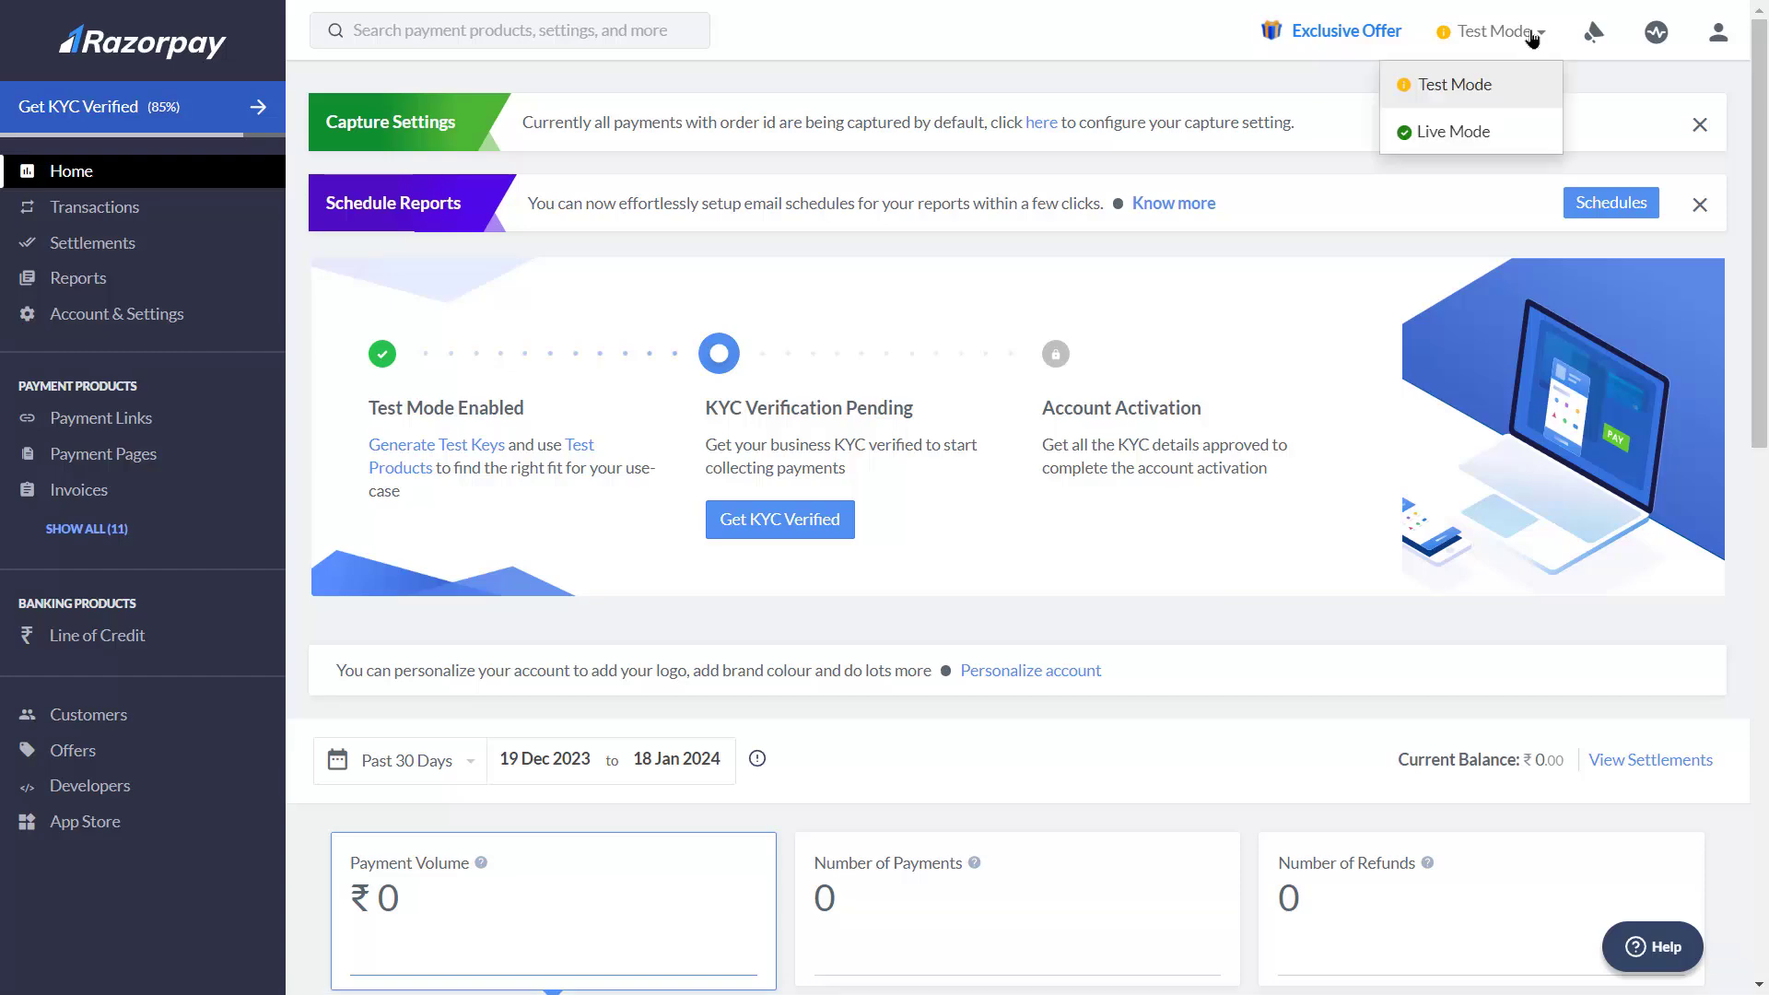
click(1456, 136)
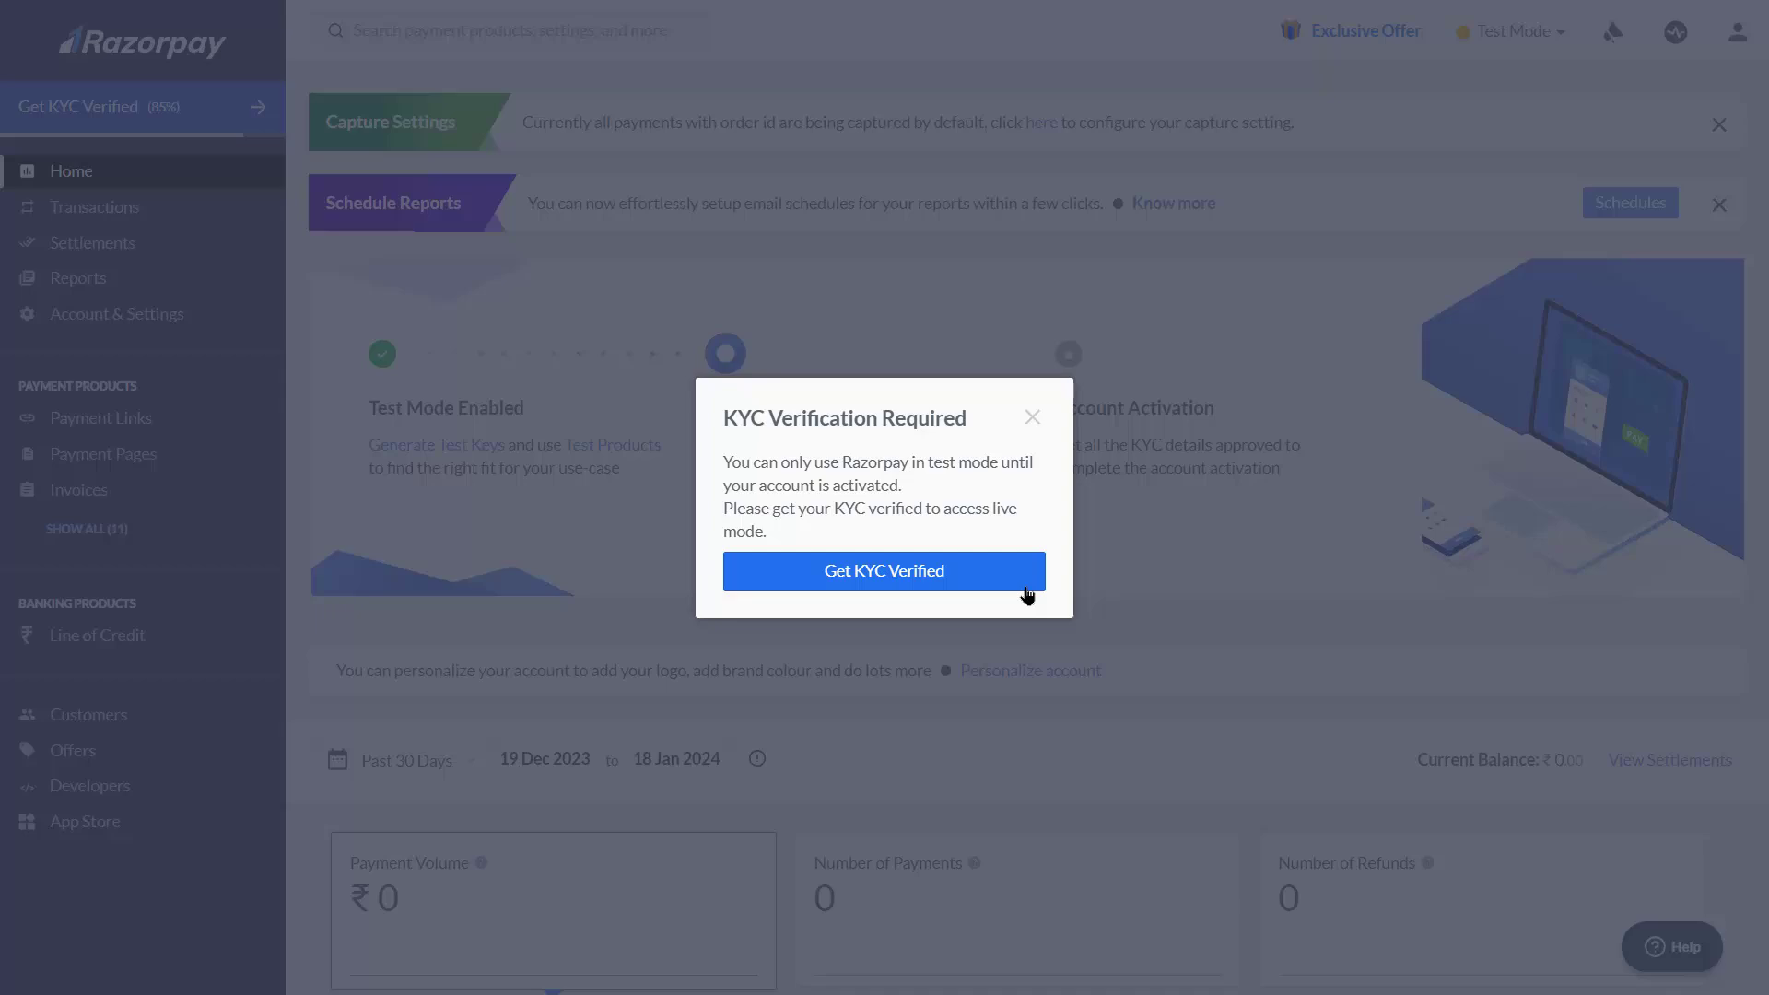
click(1031, 418)
click(783, 522)
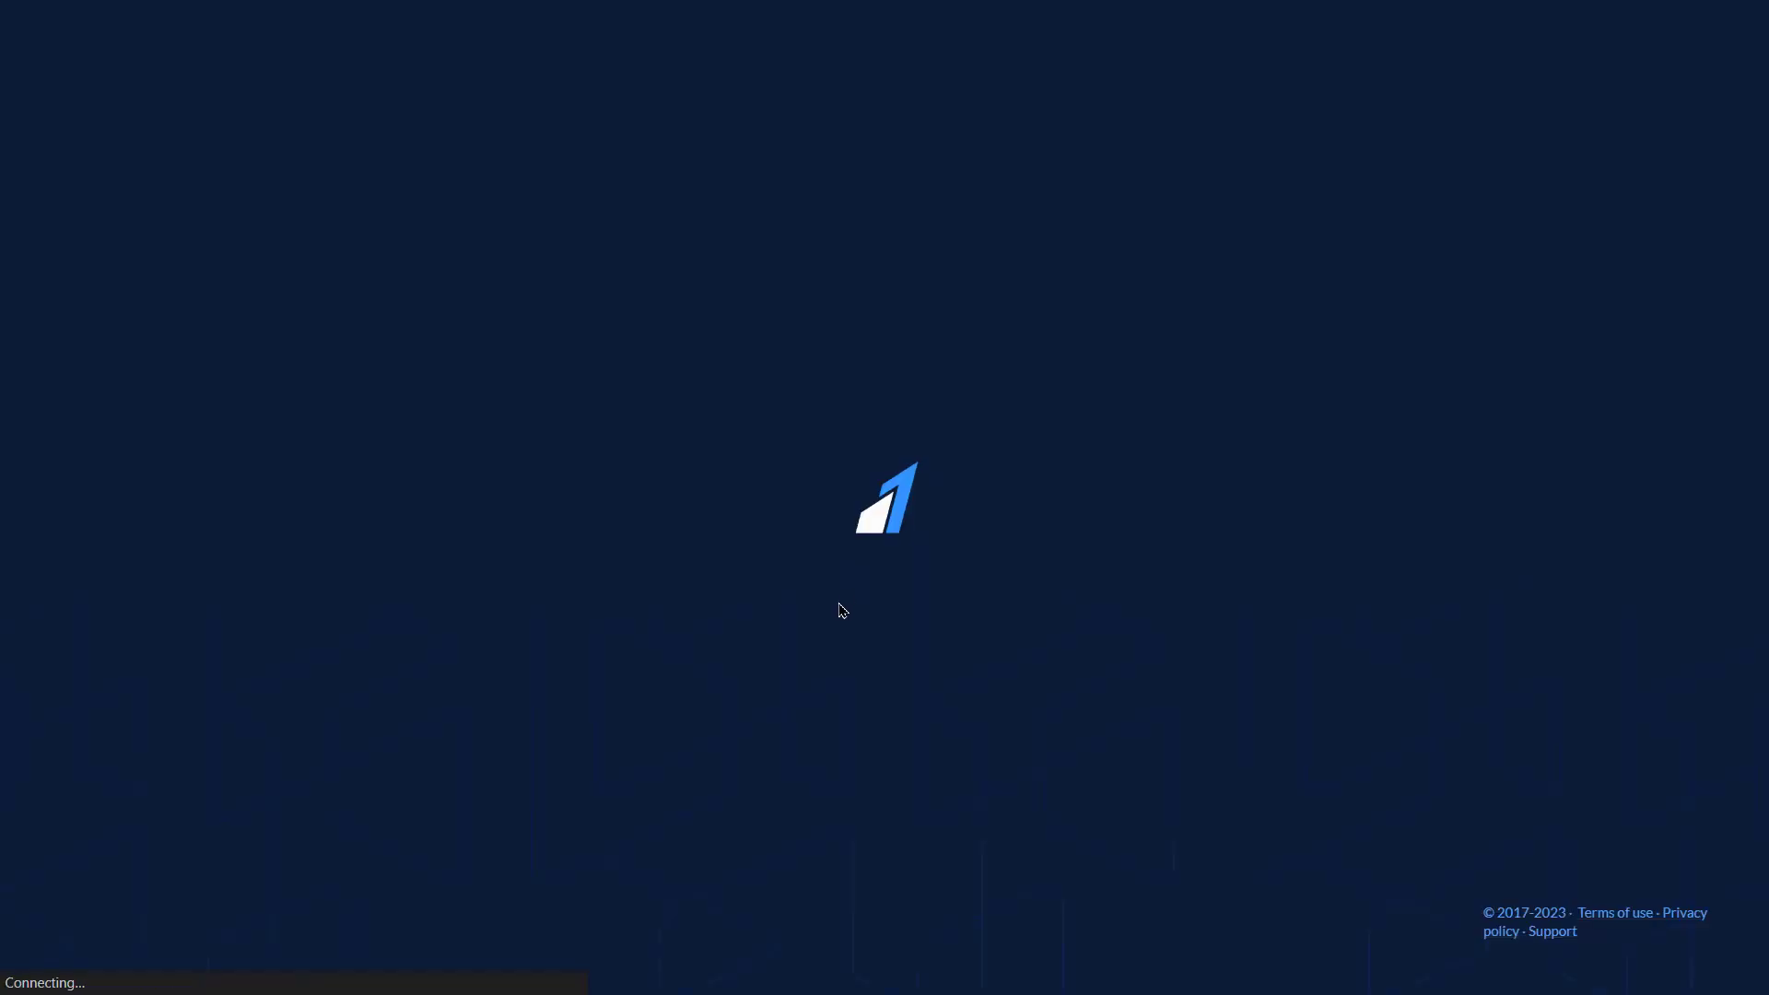